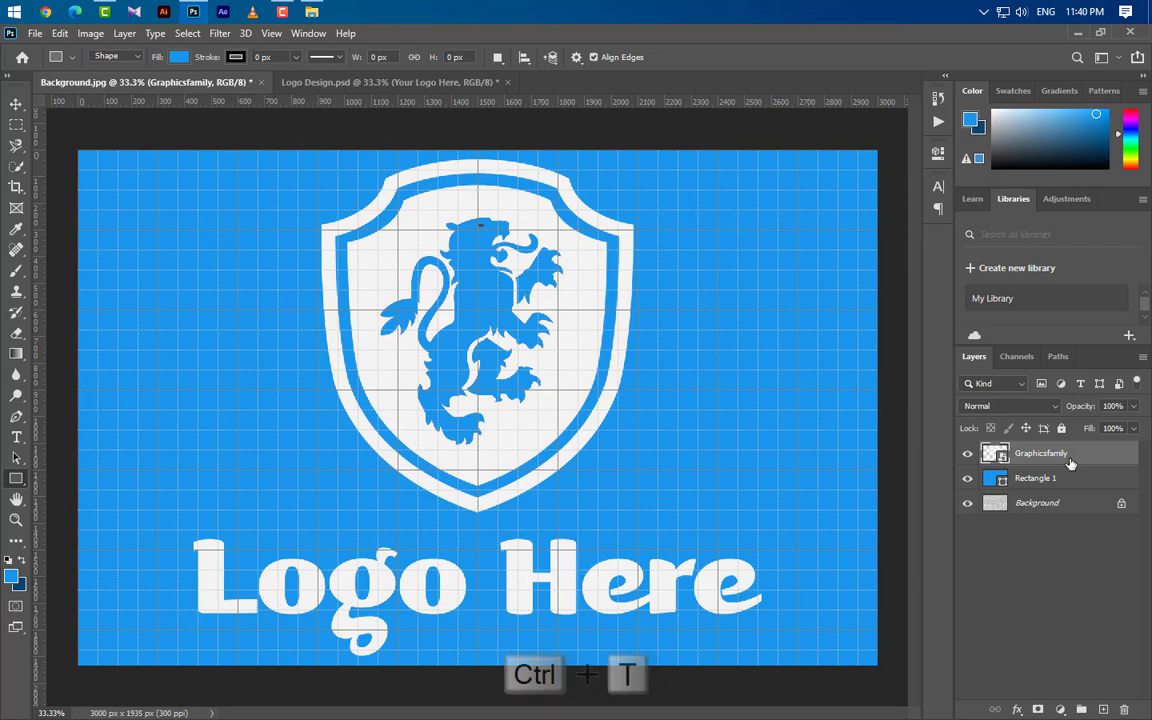
Distort the Graphicsfamily logo by pulling all four corners inward so it lies in perspective with the text rising to the right, and apply it.
right_click(546, 364)
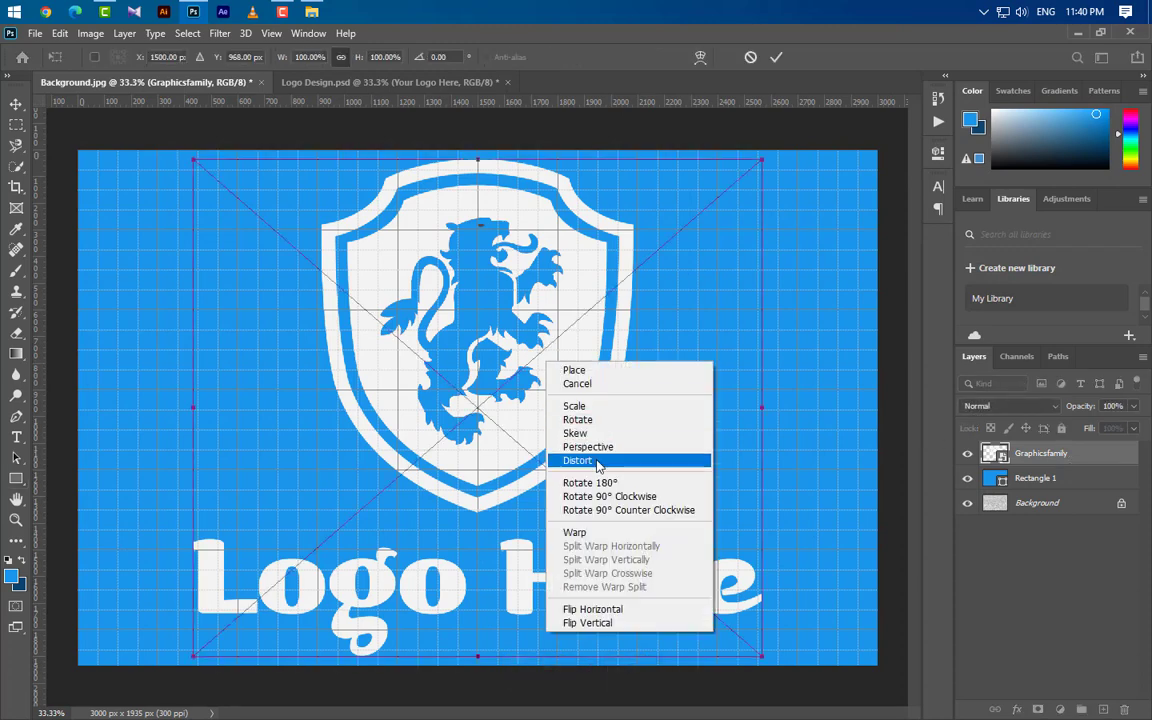
click(578, 460)
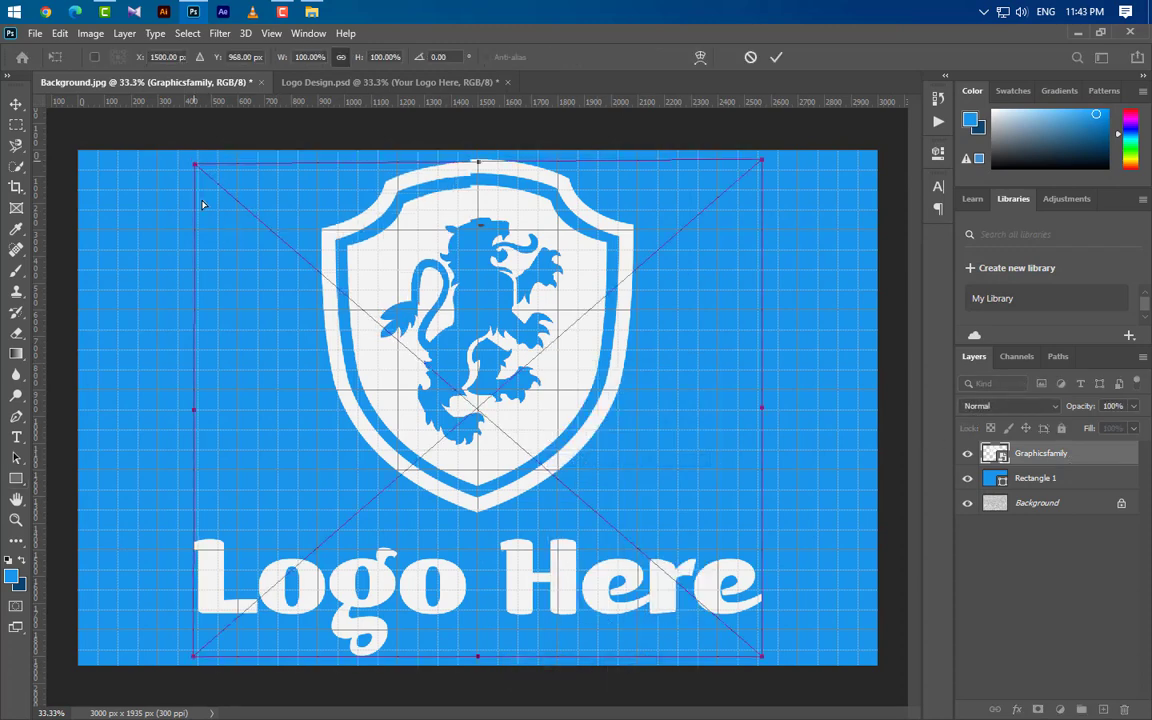
drag(194, 163, 214, 298)
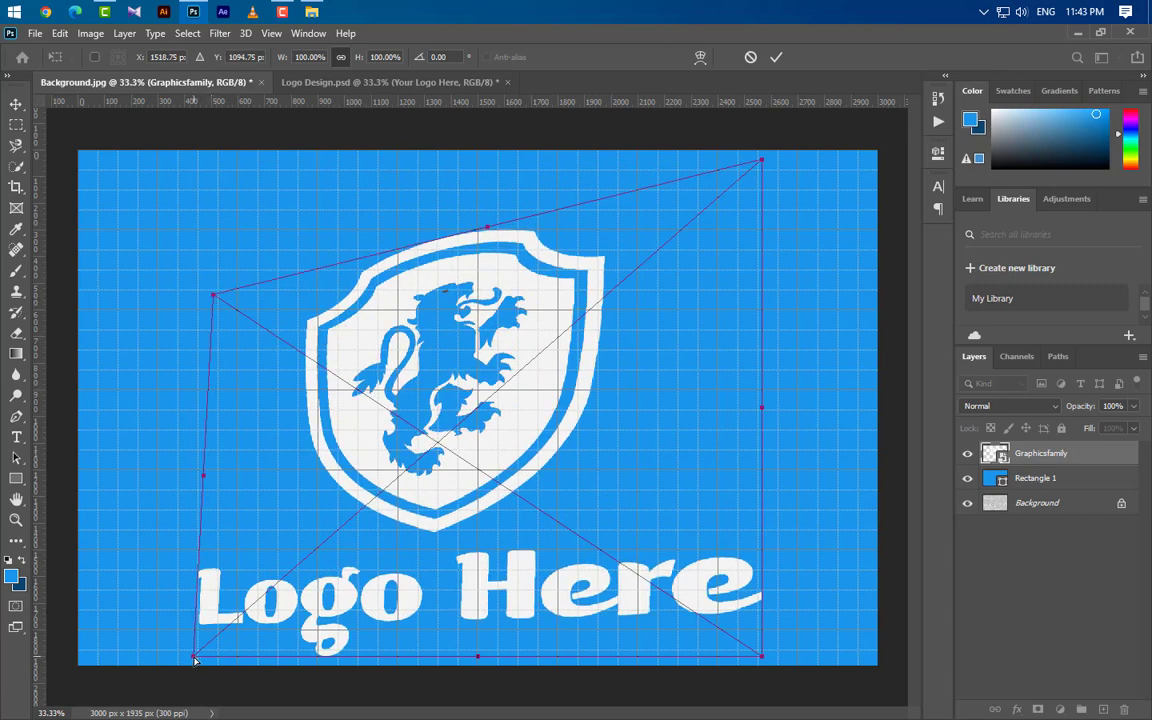
drag(194, 658, 288, 549)
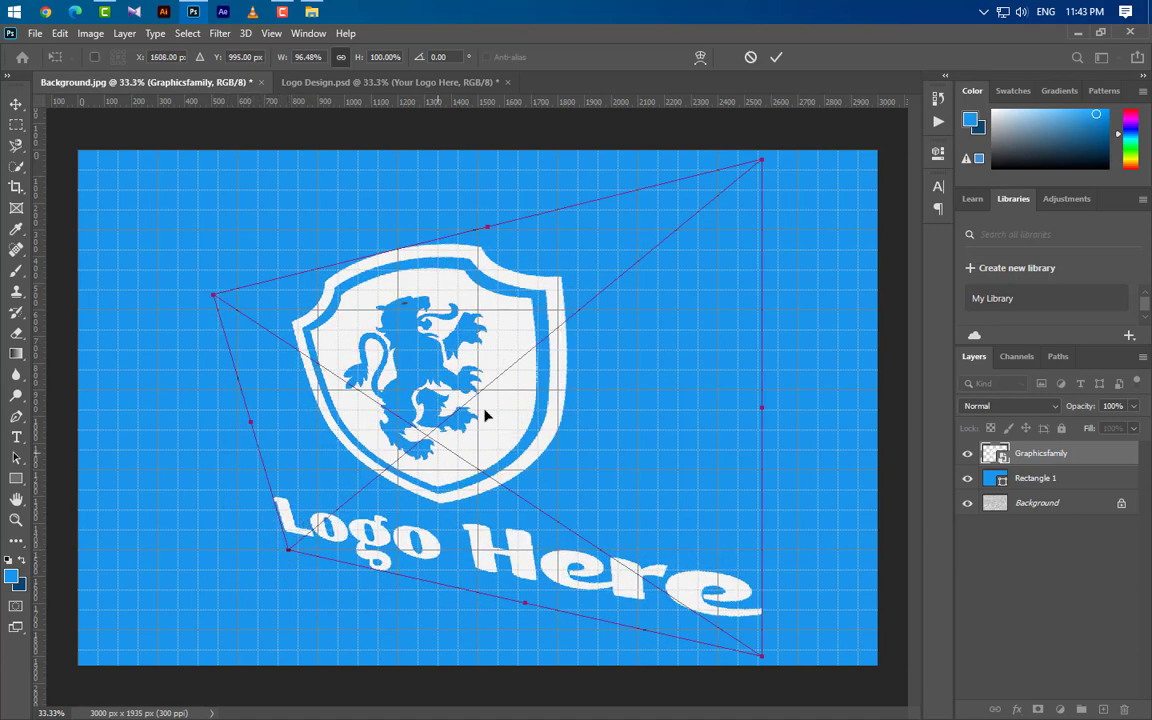
drag(764, 161, 613, 241)
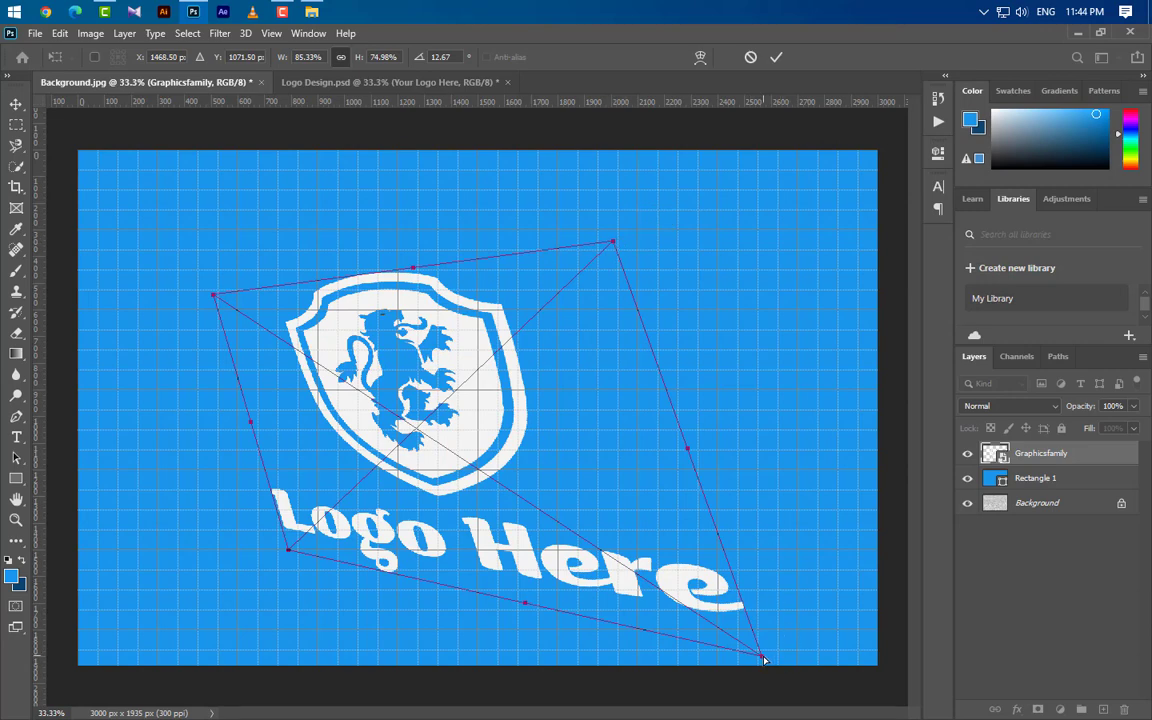
drag(763, 659, 756, 464)
drag(290, 556, 290, 562)
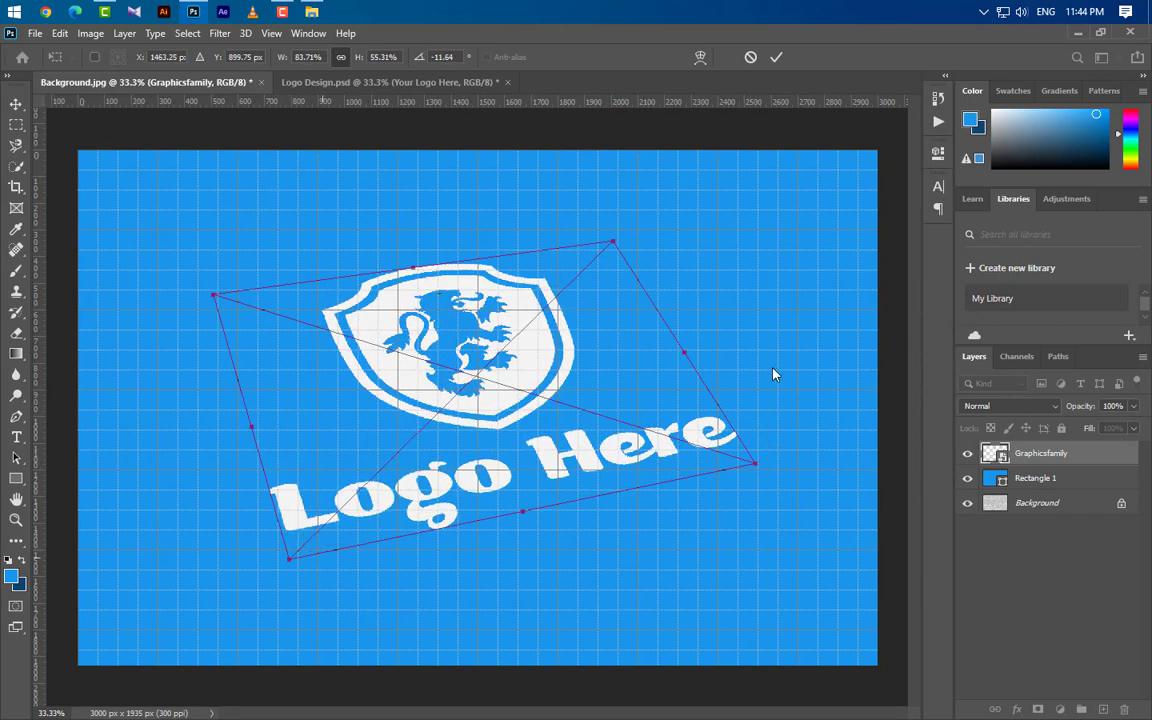
click(776, 59)
Delete the Rectangle 1 layer, select the Graphicsfamily layer and hide the document grid.
drag(1128, 479, 1124, 709)
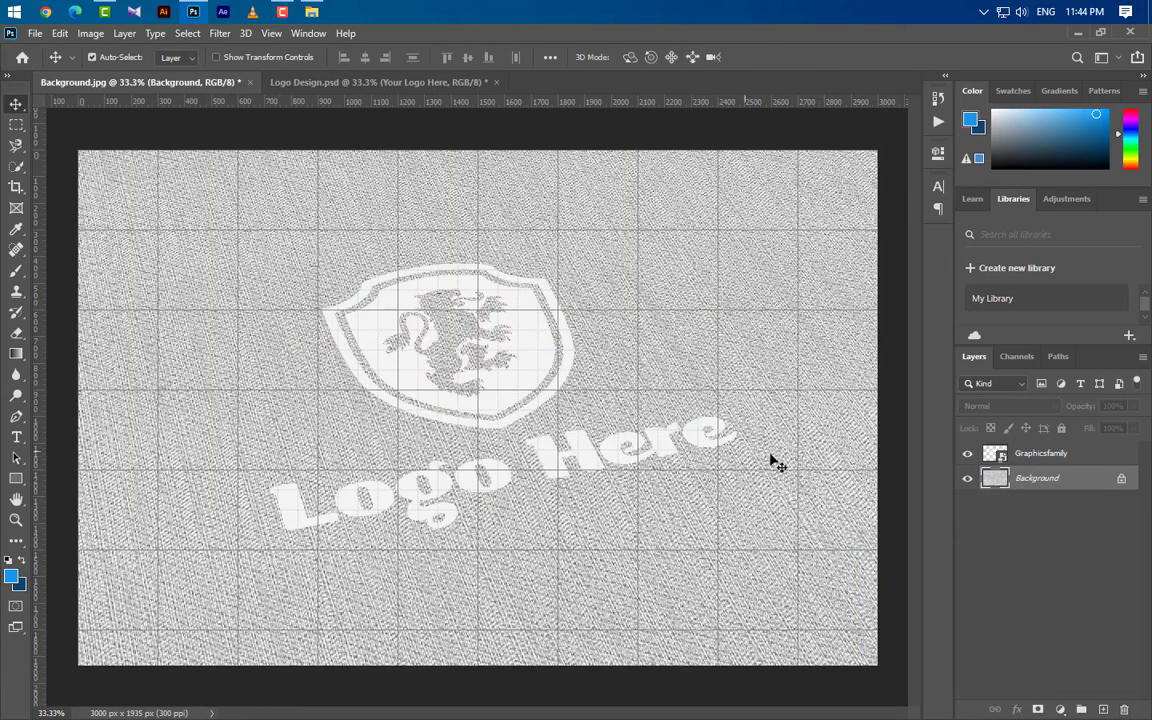
click(1078, 458)
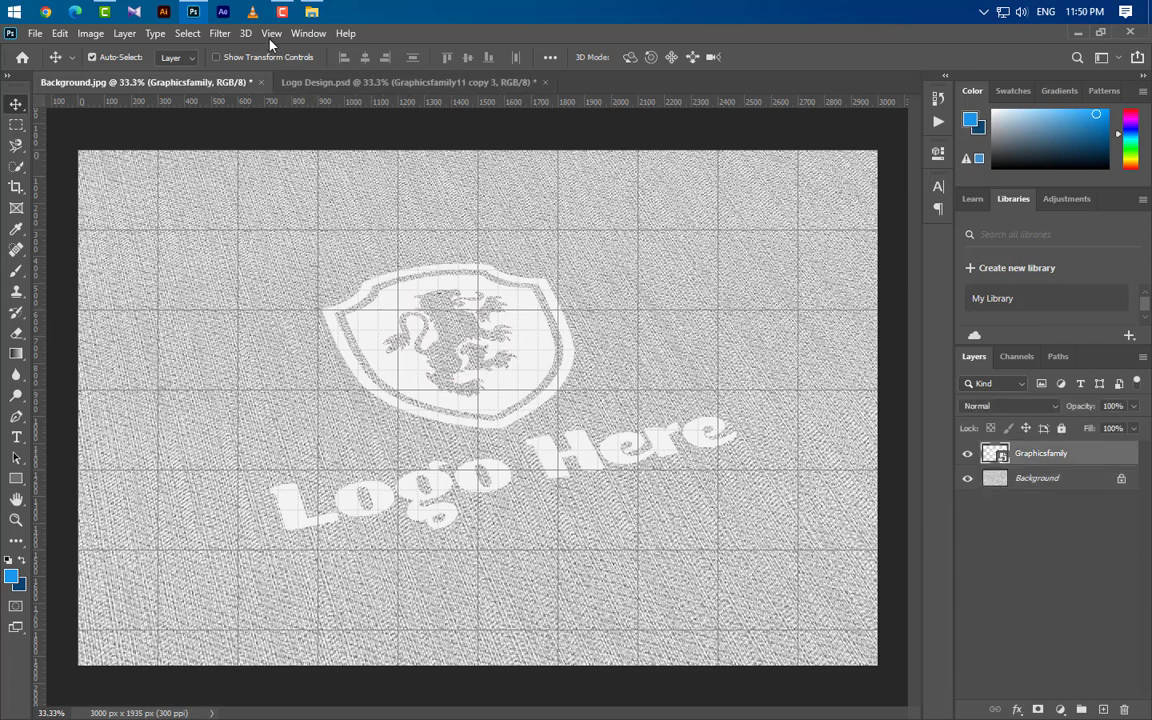
click(270, 38)
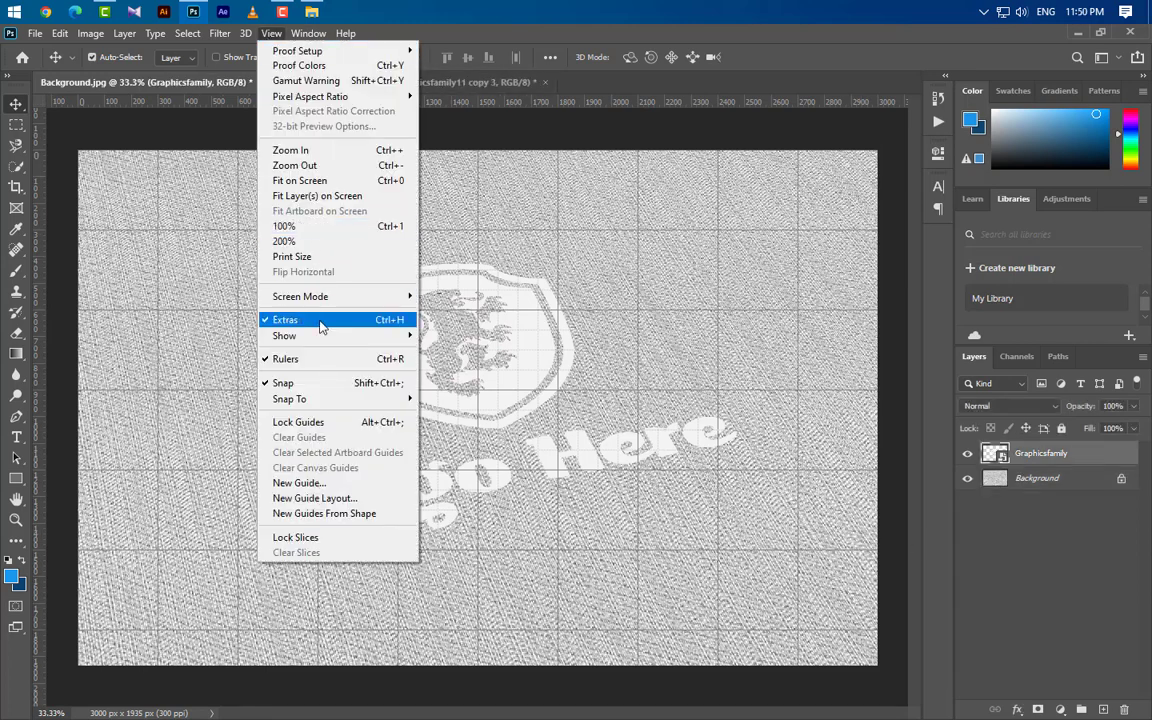
mouse_move(300, 335)
click(468, 381)
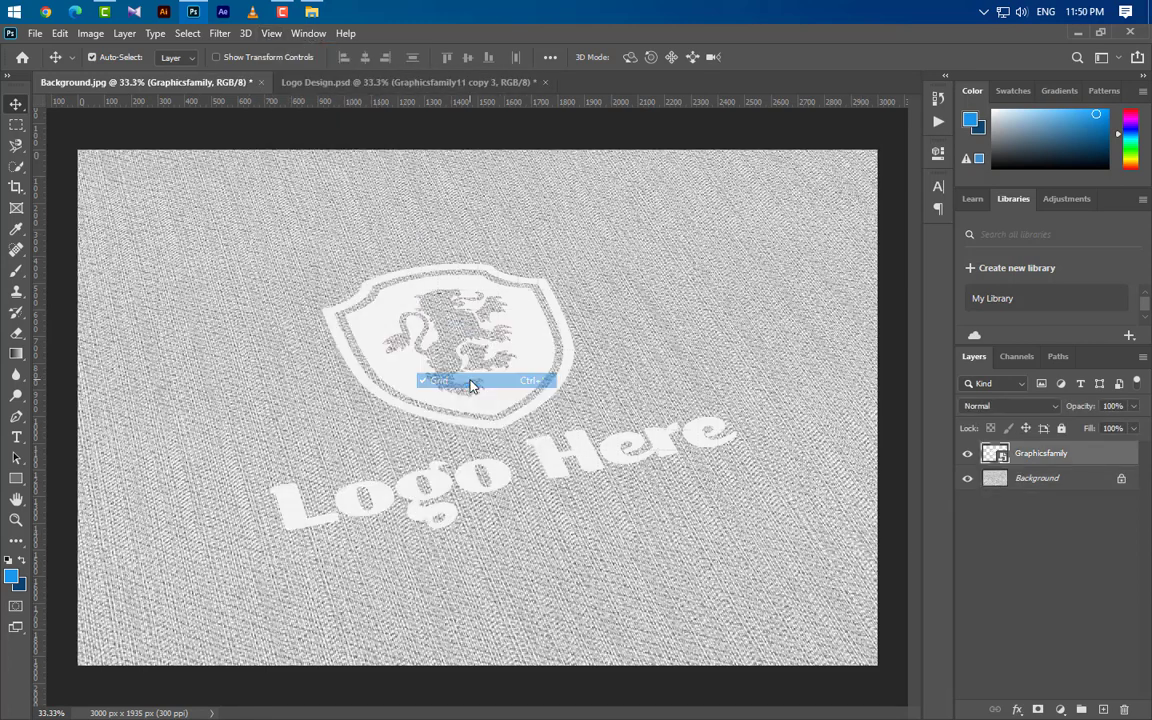
Unlock the Background layer, duplicate it above the Graphicsfamily layer and clip the duplicate to the logo.
click(1120, 479)
drag(1096, 490, 1103, 709)
drag(1092, 484, 1098, 450)
right_click(1103, 457)
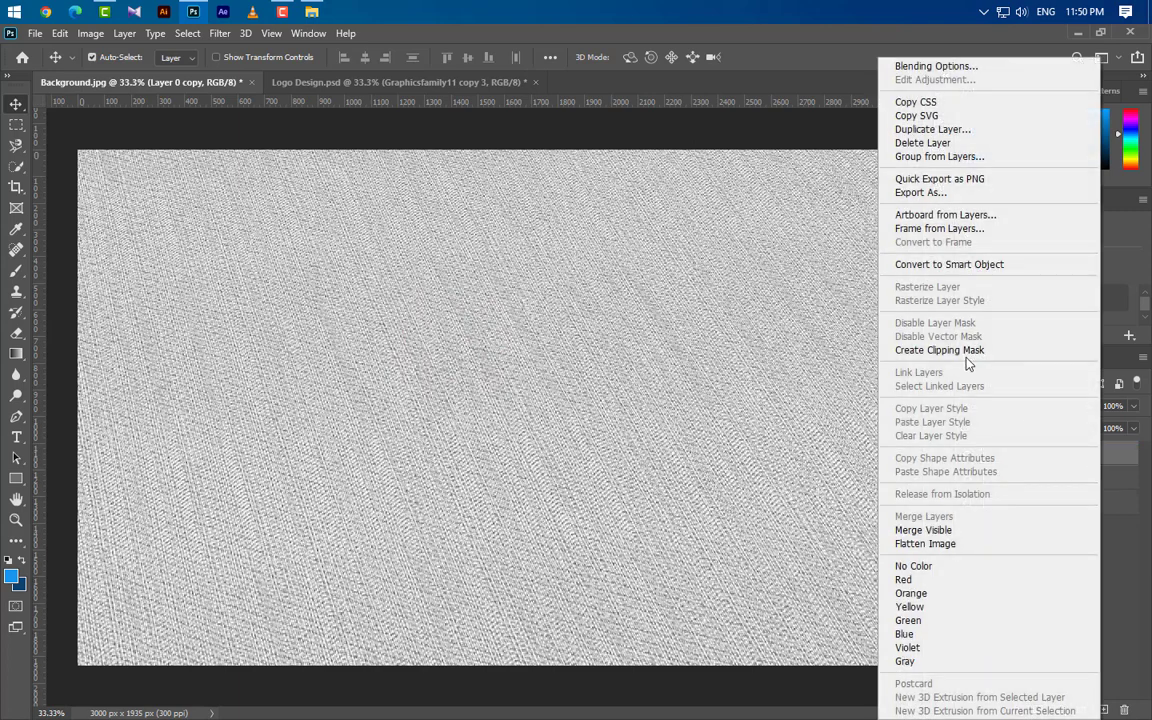
click(962, 351)
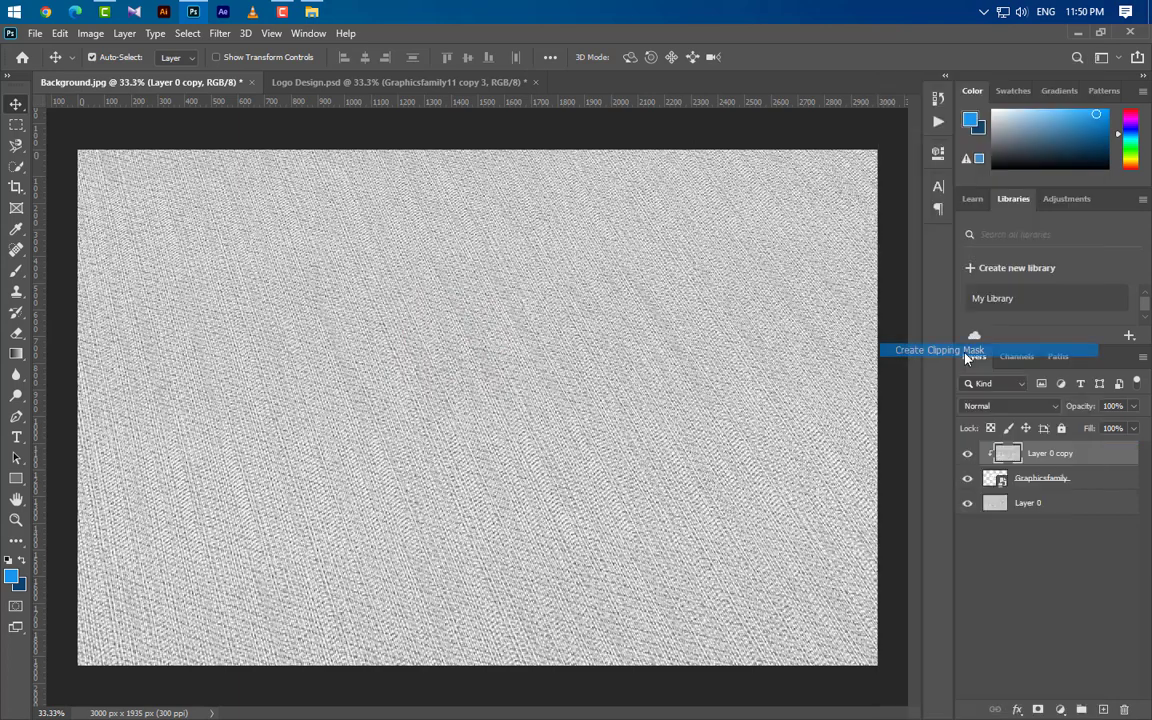
Add a Levels adjustment with the shadow input level at 55 and clip it to the logo.
click(1061, 709)
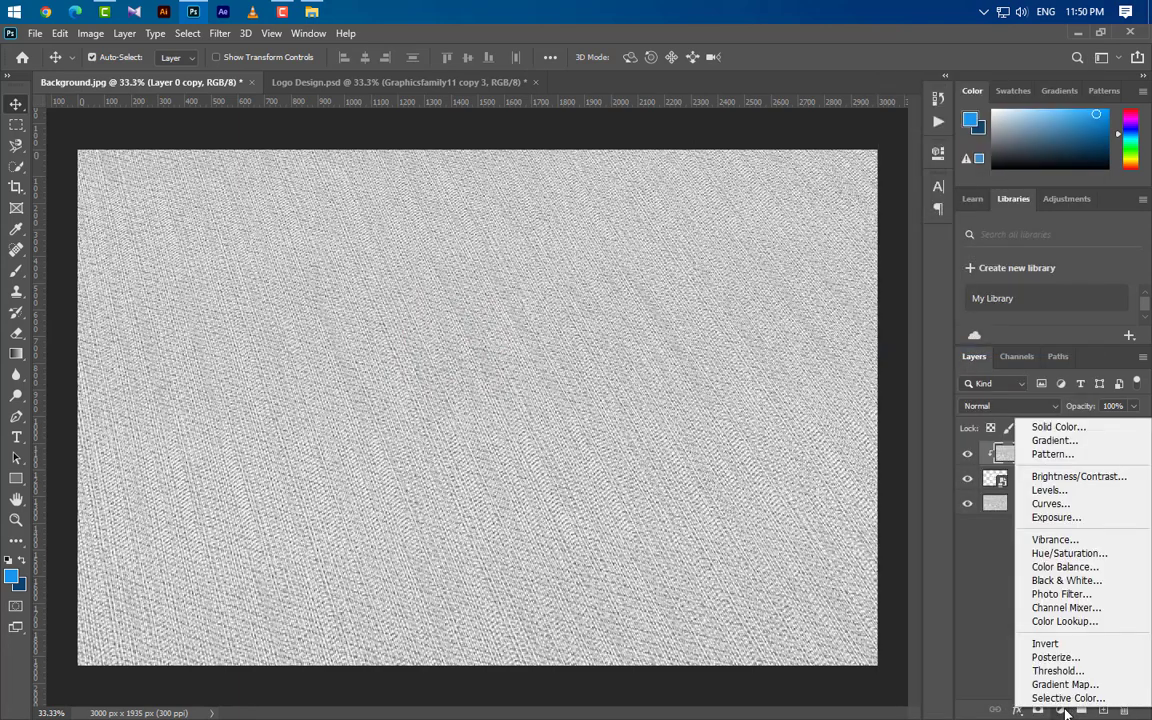
click(1049, 490)
click(743, 330)
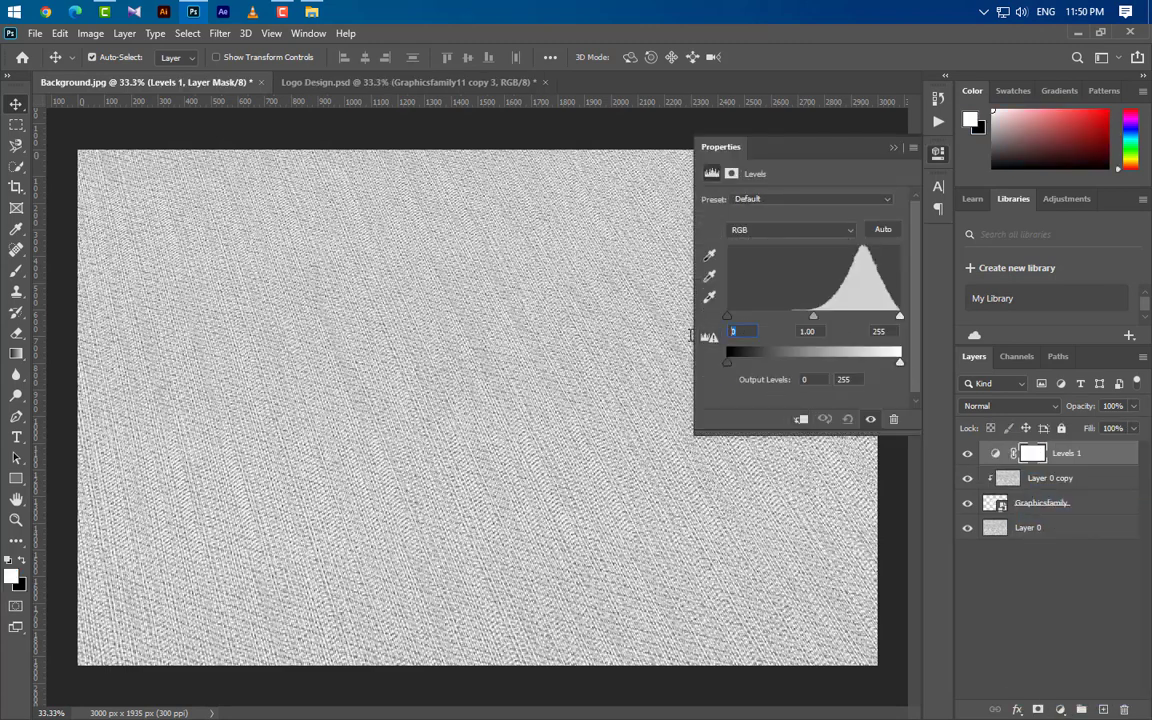
text(55)
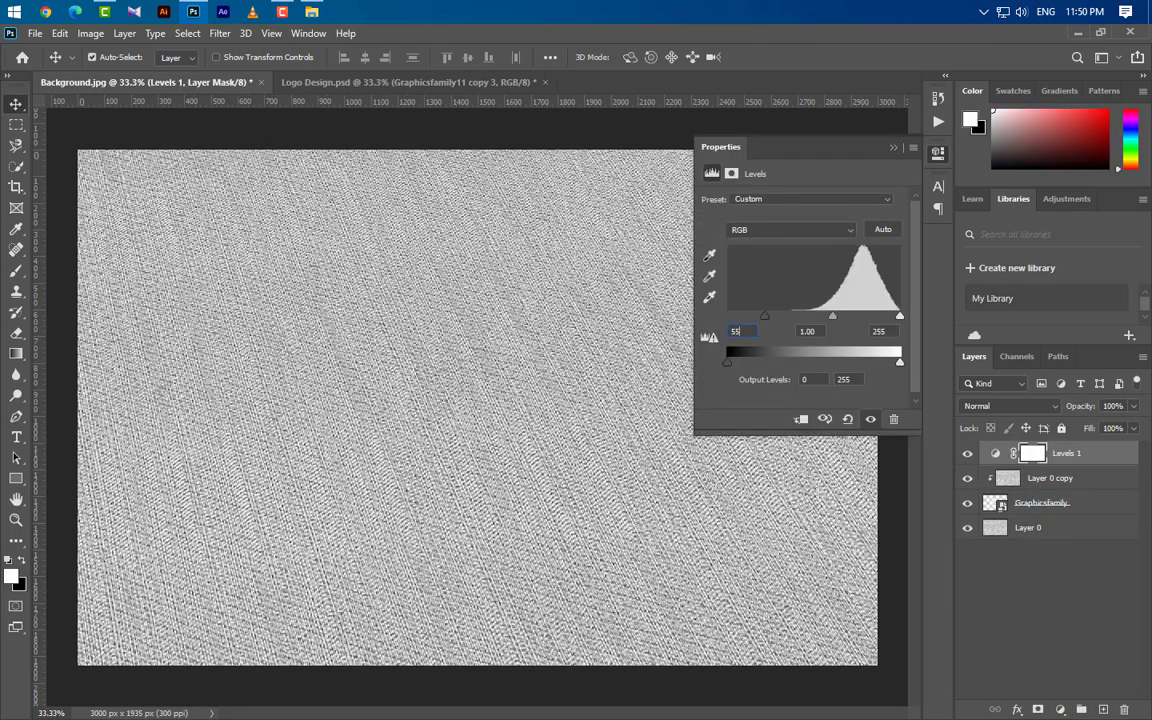
click(895, 150)
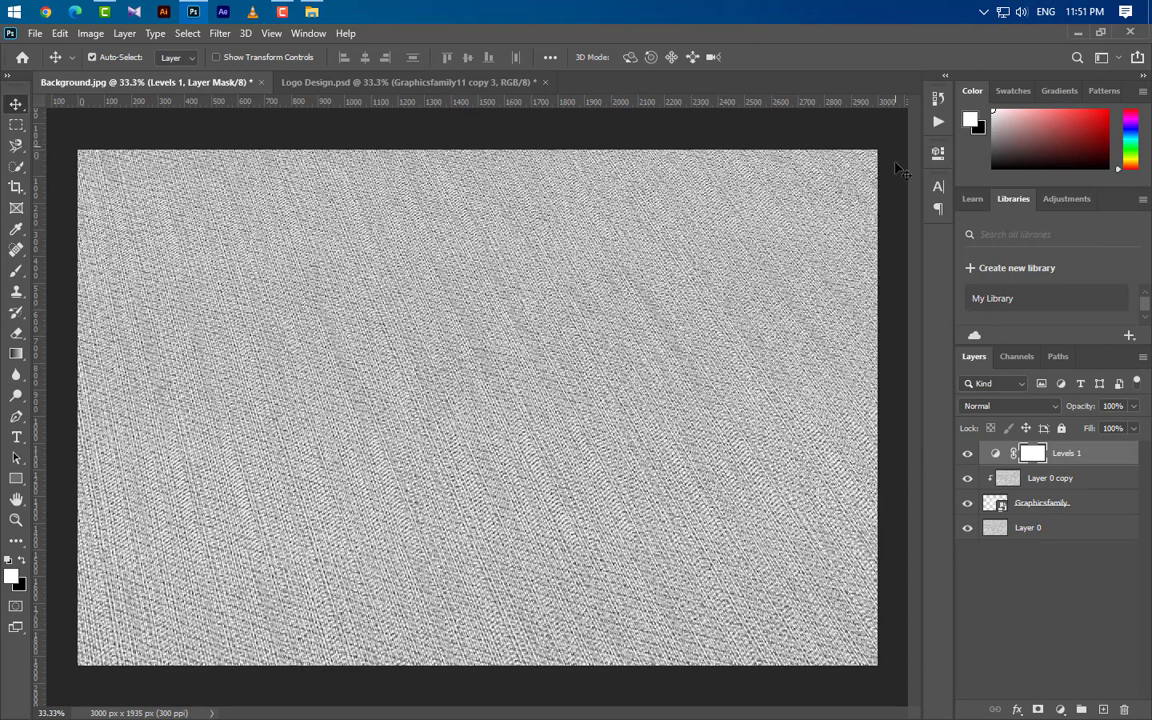
right_click(1098, 457)
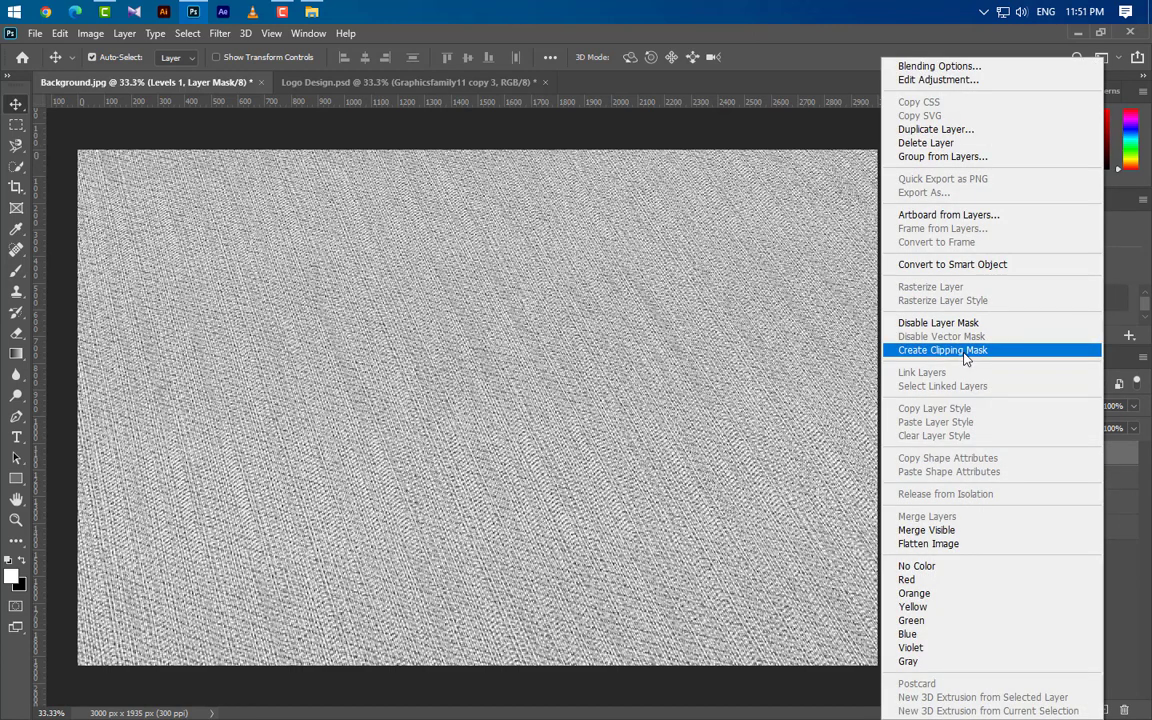
click(960, 350)
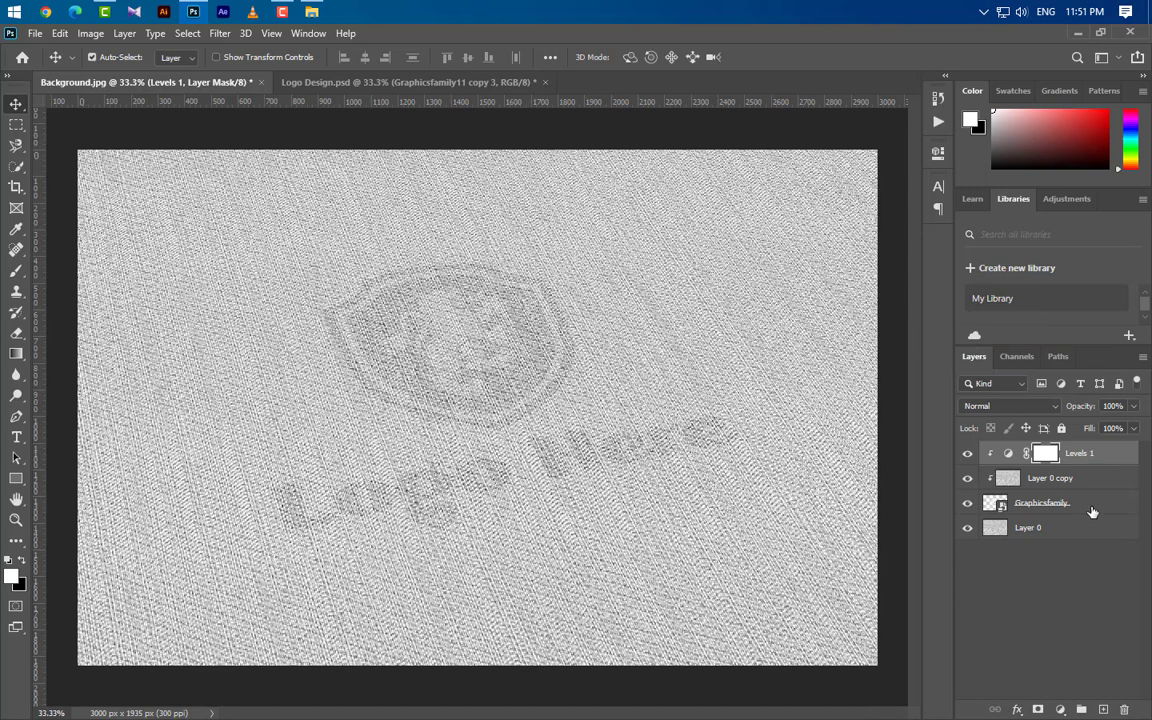
Duplicate the Graphicsfamily layer and clip Layer 0 copy and Levels 1 to the duplicate.
drag(1100, 503, 1103, 709)
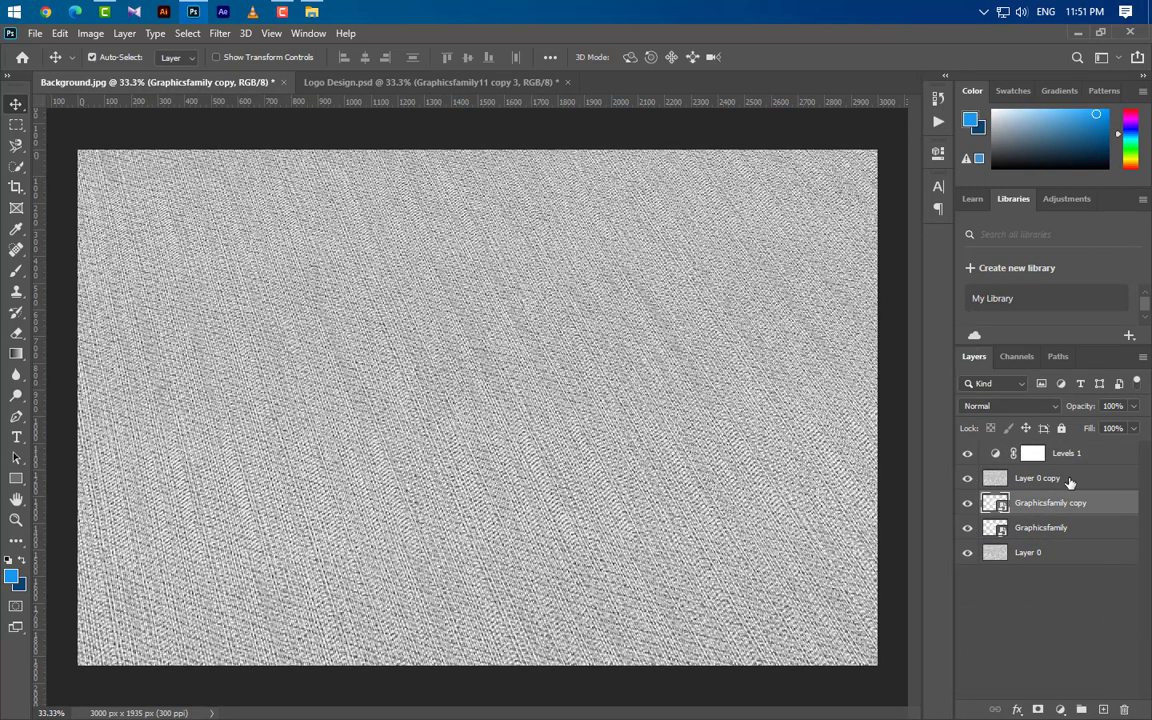
click(1072, 482)
shift+click(1085, 455)
right_click(1077, 440)
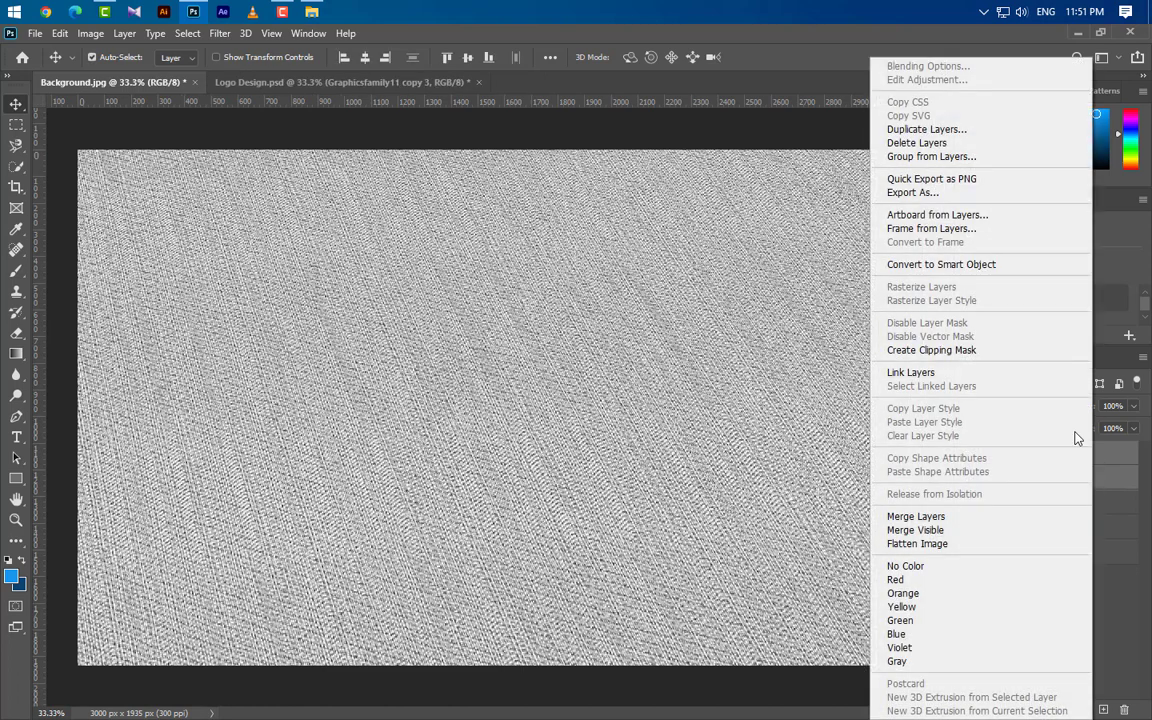
click(945, 349)
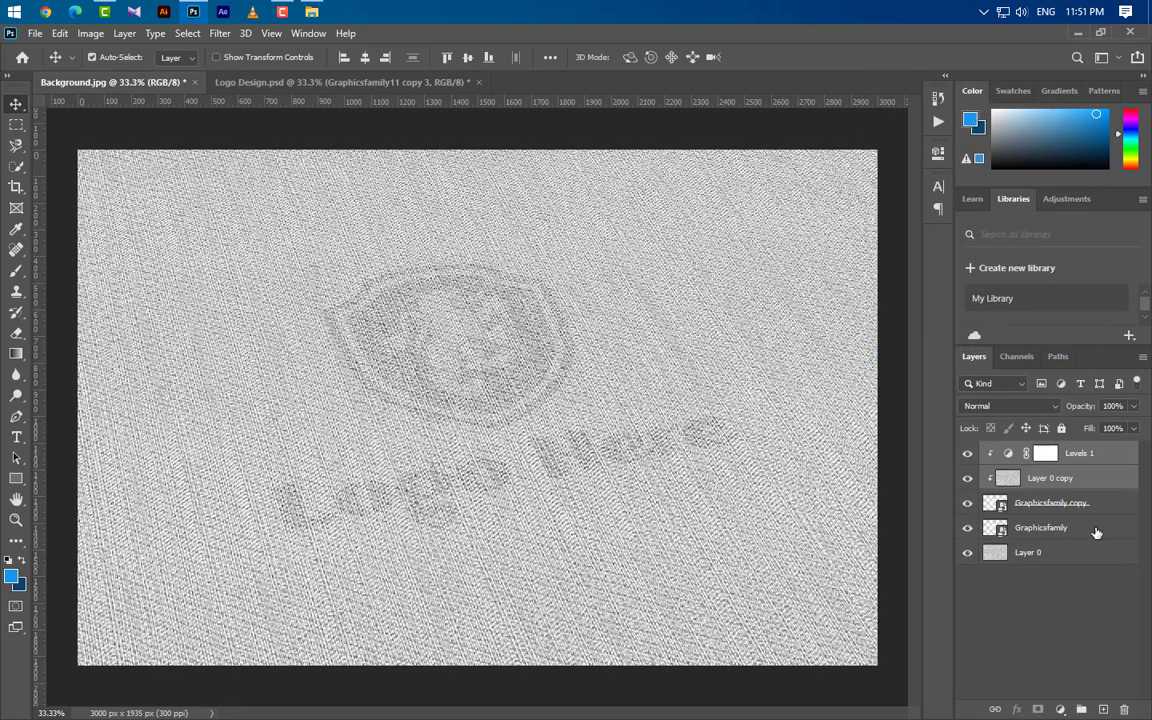
Move the original Graphicsfamily layer above all others and add Bevel & Emboss with Emboss style, Chisel Hard technique, 510% depth, Down direction and 6 px size.
drag(1096, 532, 1109, 442)
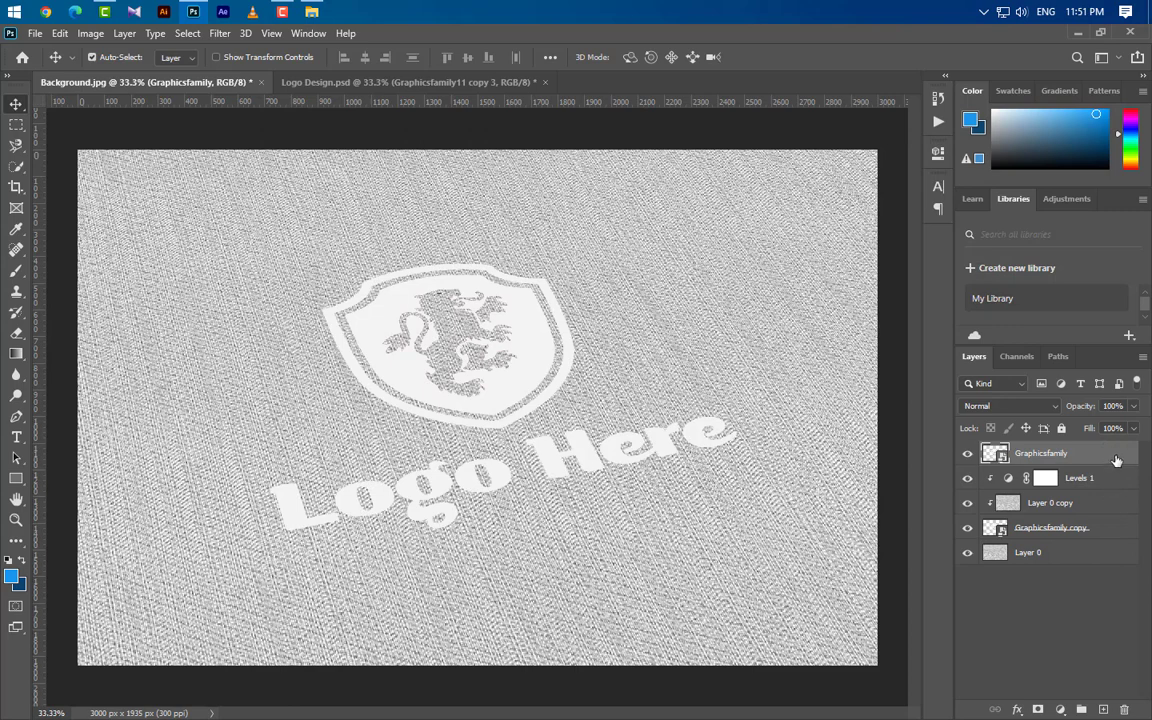
double_click(1116, 459)
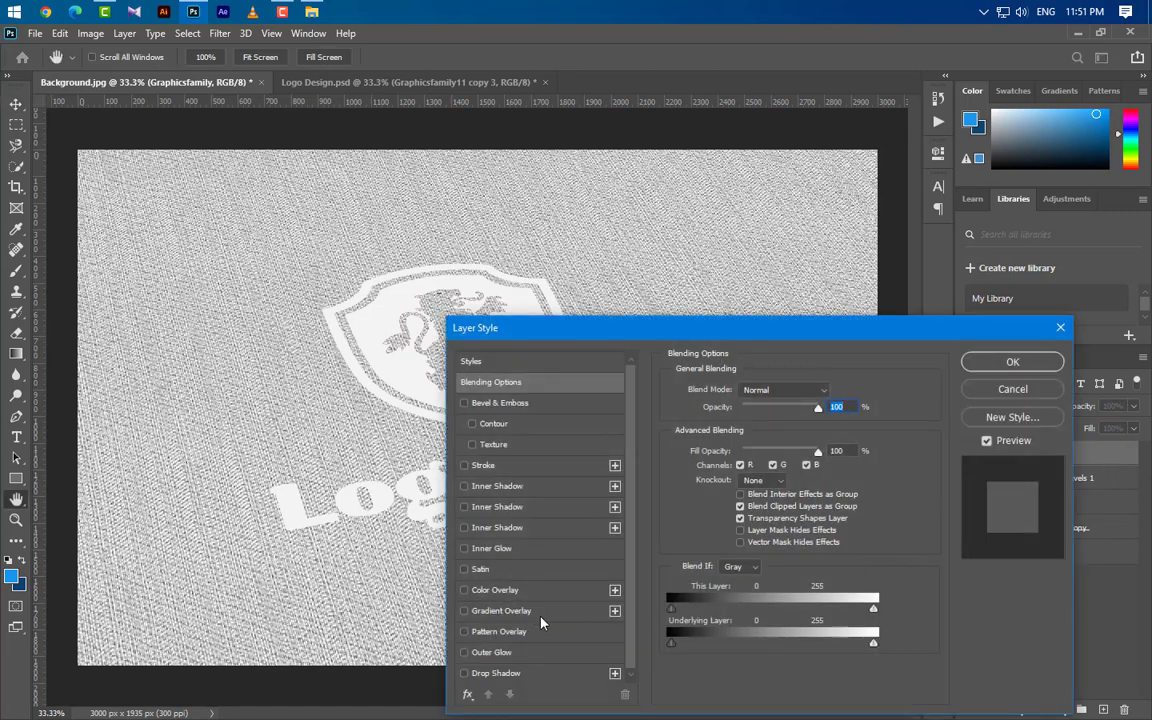
click(540, 403)
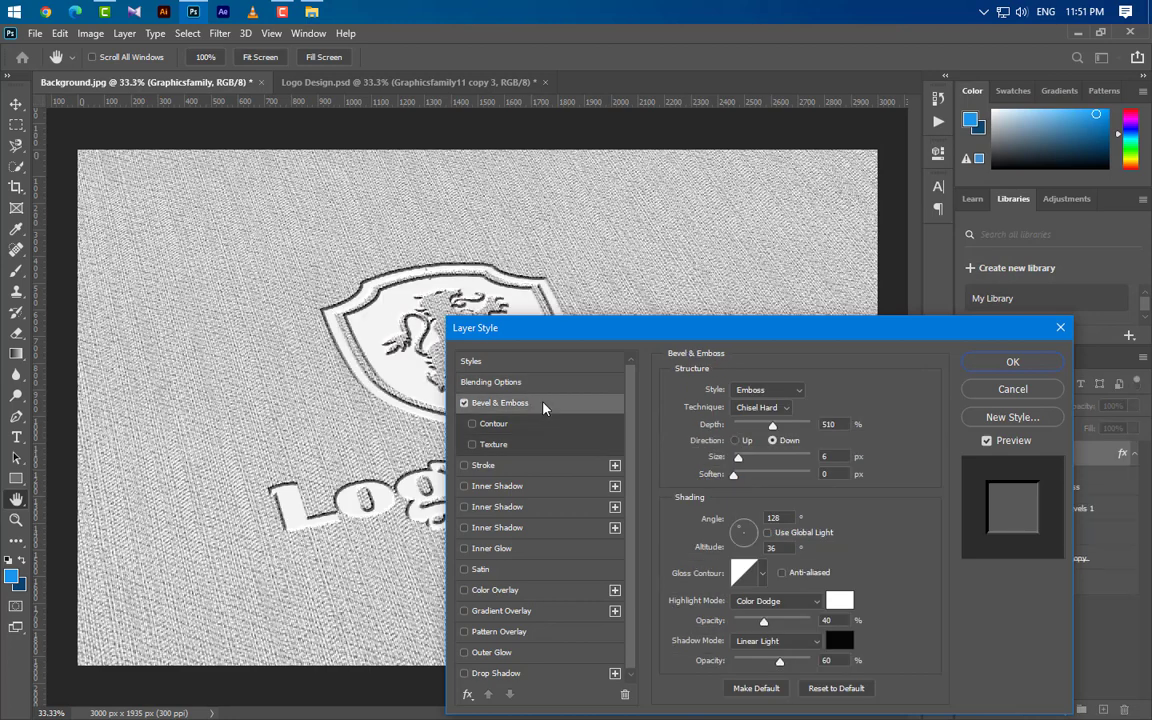
click(770, 391)
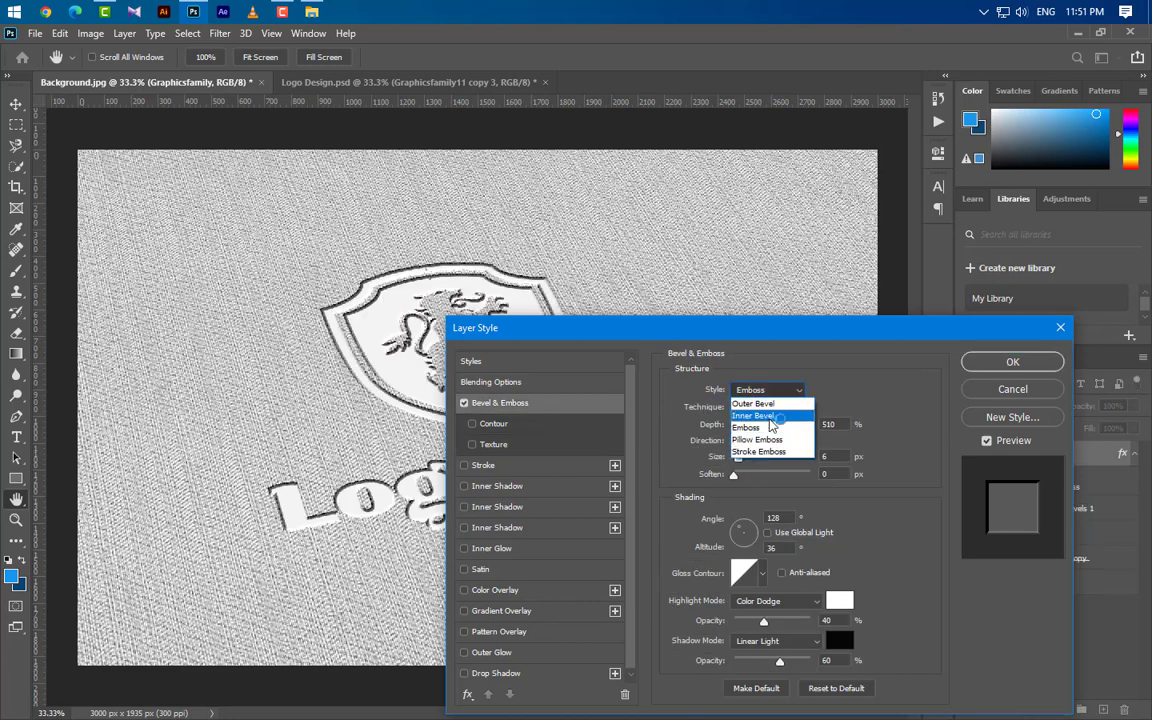
click(771, 427)
click(762, 407)
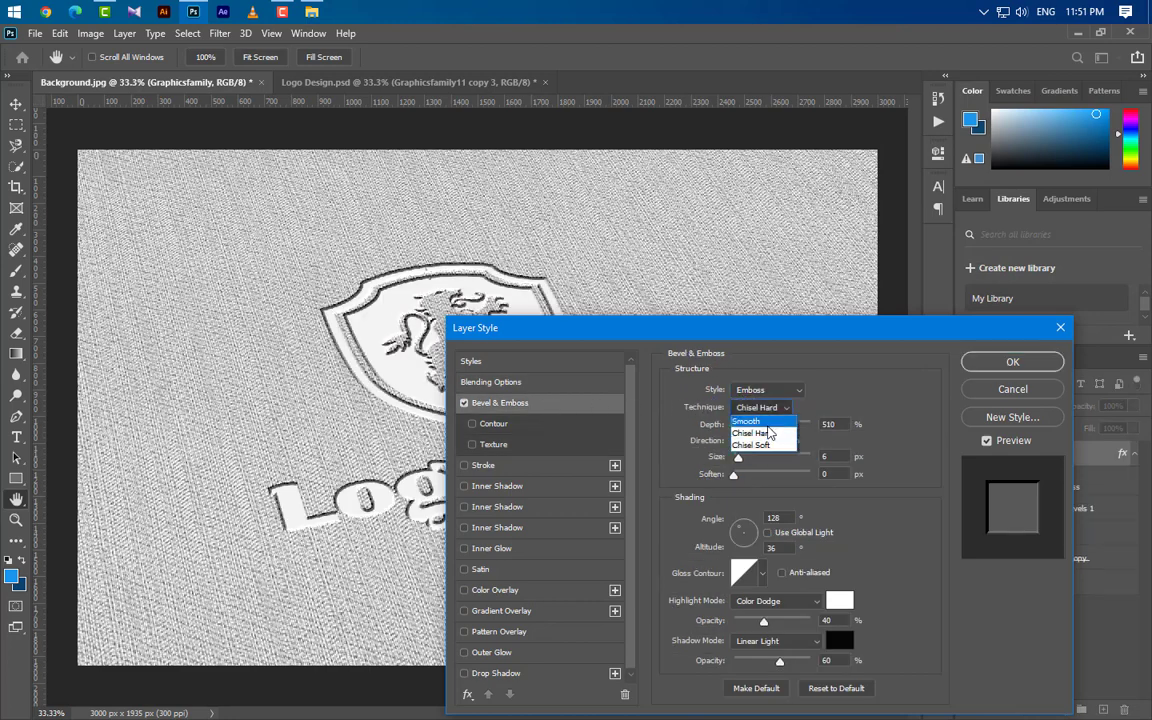
click(784, 437)
click(843, 423)
text(510)
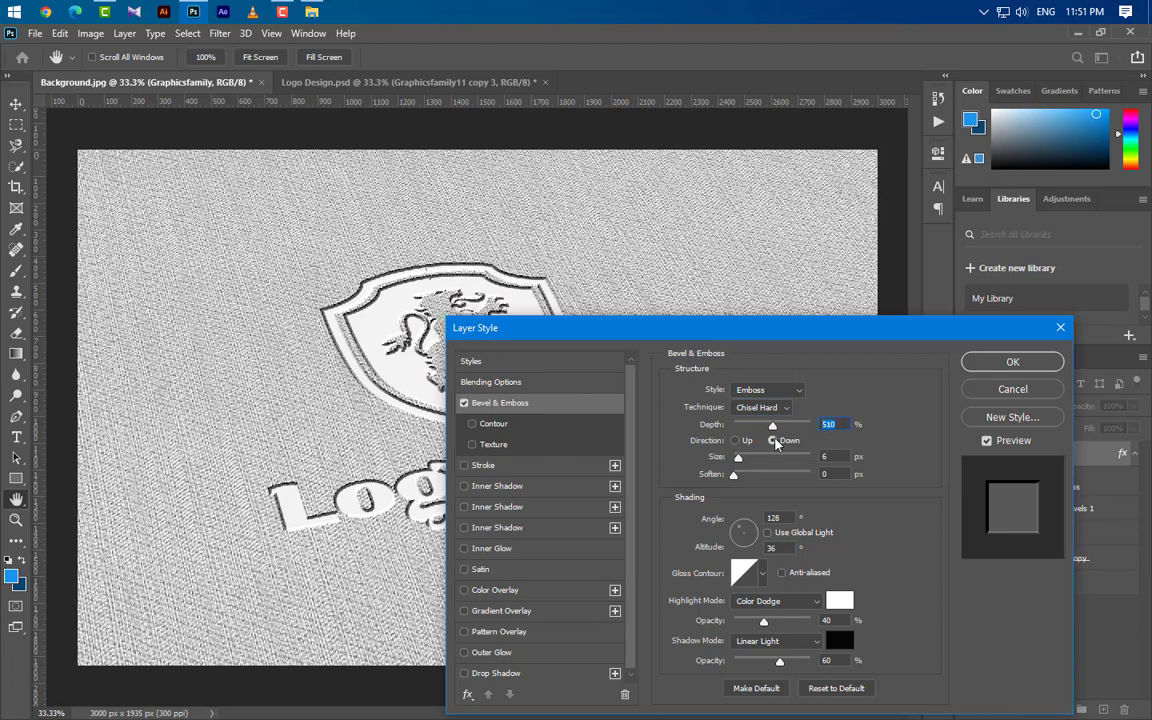
key(Tab)
key(Tab)
Set the bevel shading to 36° altitude with the linear gloss contour and a white Color Dodge highlight at 40% opacity.
click(760, 551)
click(764, 577)
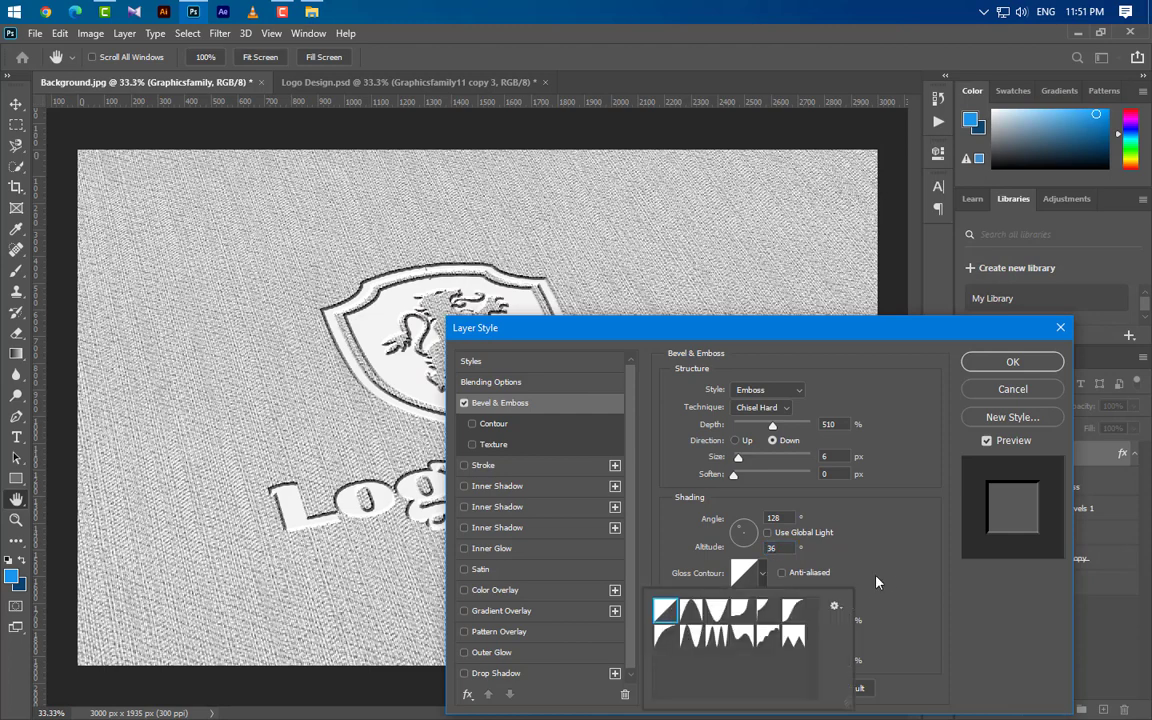
click(882, 580)
click(801, 606)
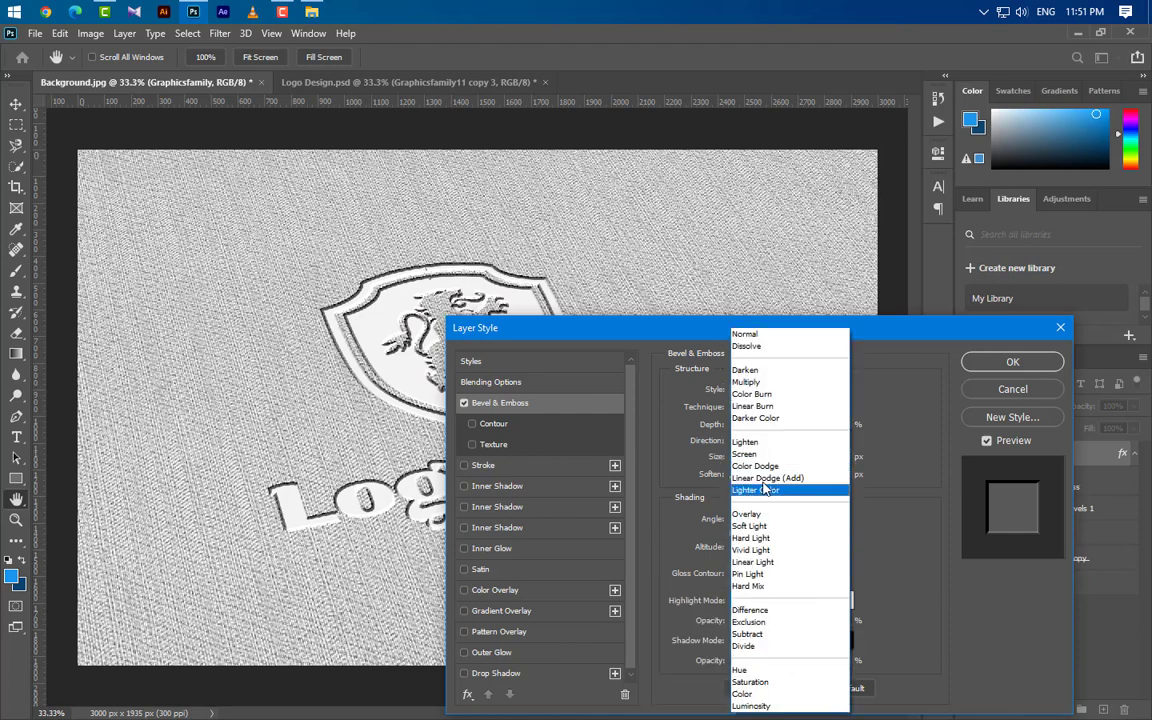
click(830, 465)
click(838, 601)
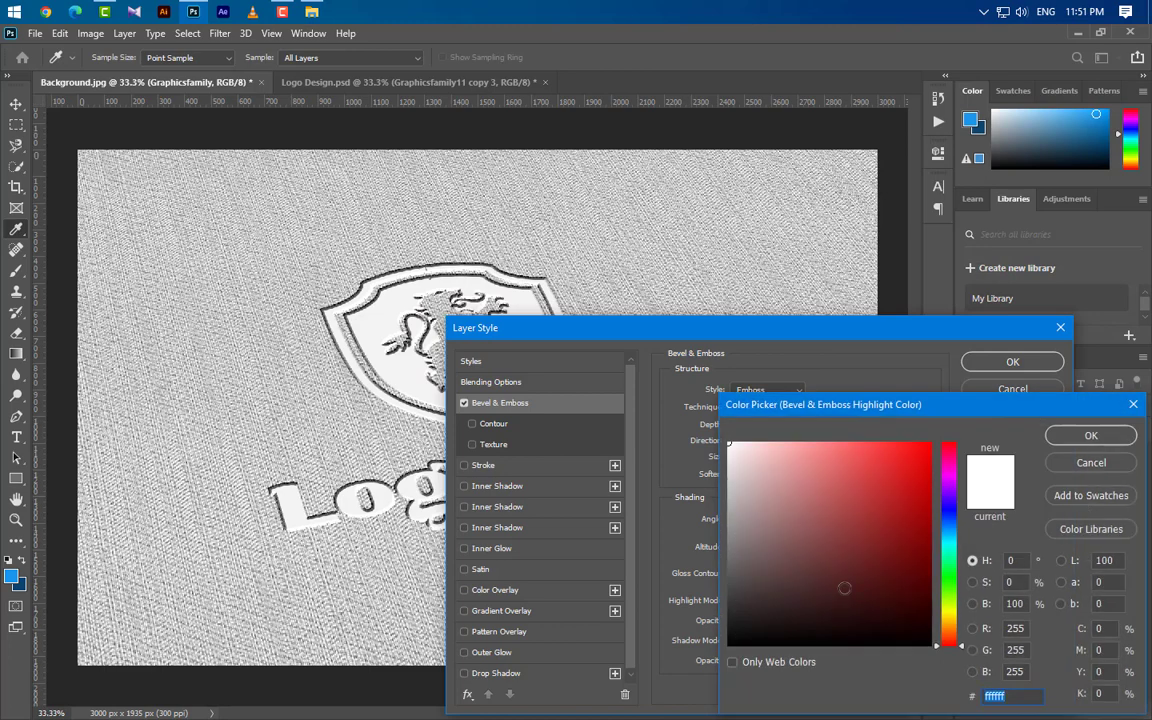
click(1088, 436)
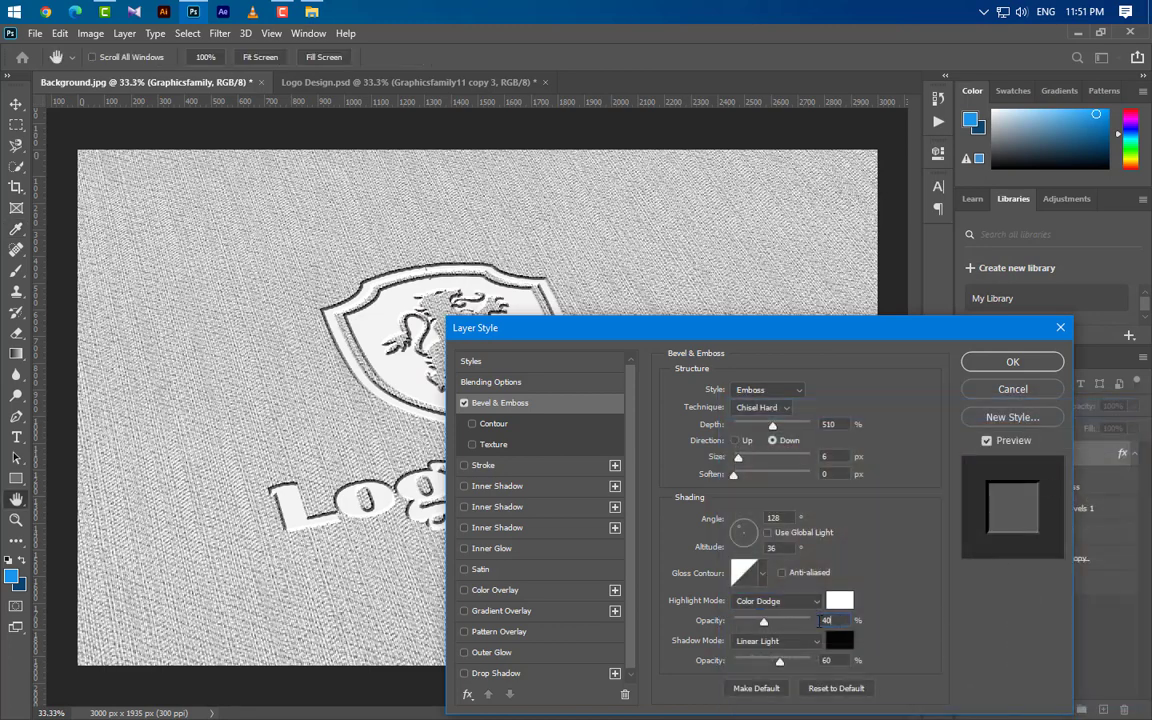
Set the bevel shadow to Linear Light mode with colour 050606 at 60% opacity.
click(801, 640)
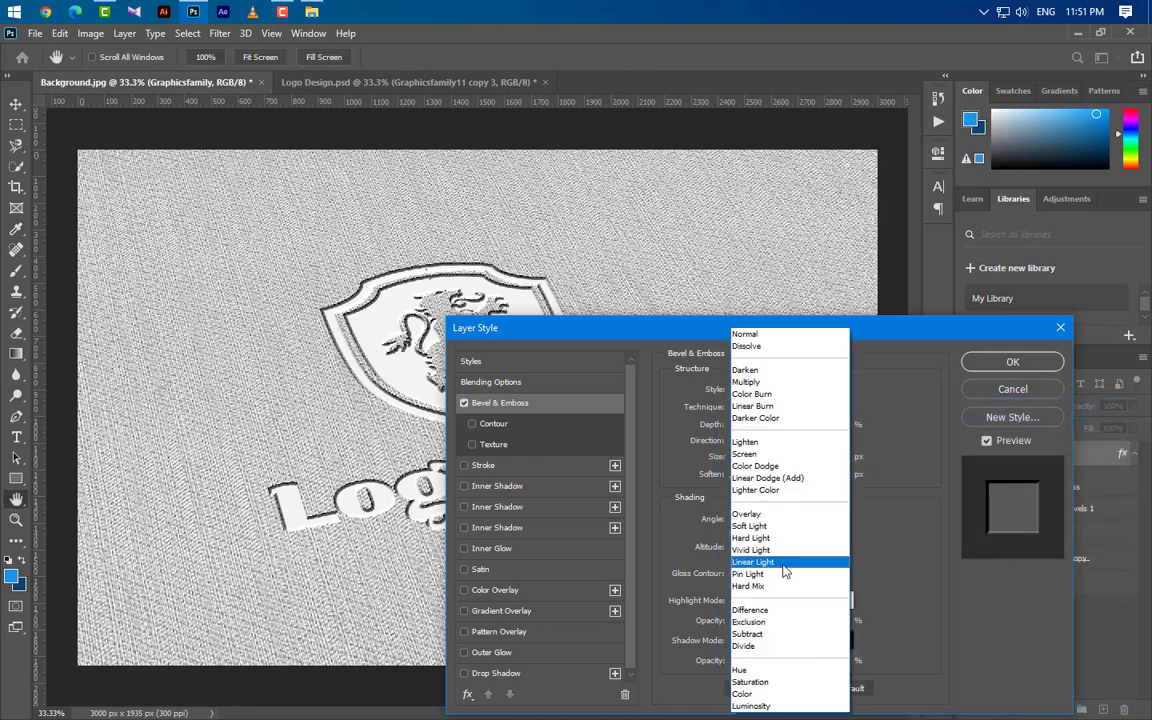
click(786, 571)
click(839, 641)
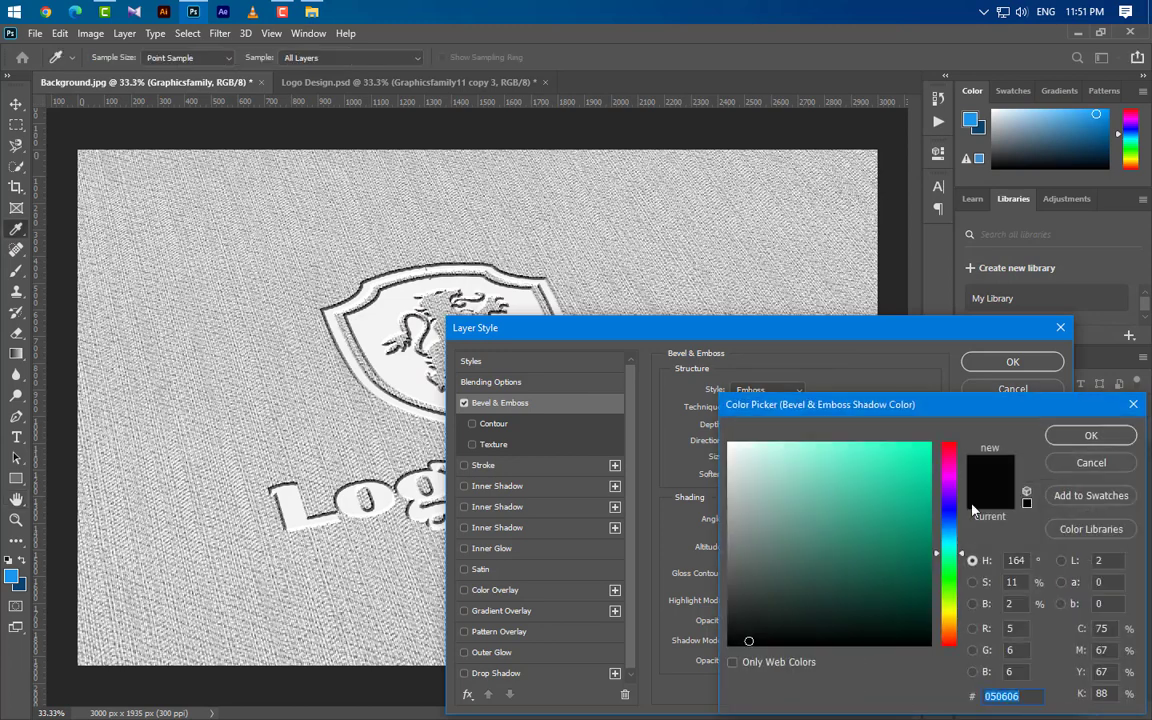
click(1089, 438)
click(826, 660)
text(50)
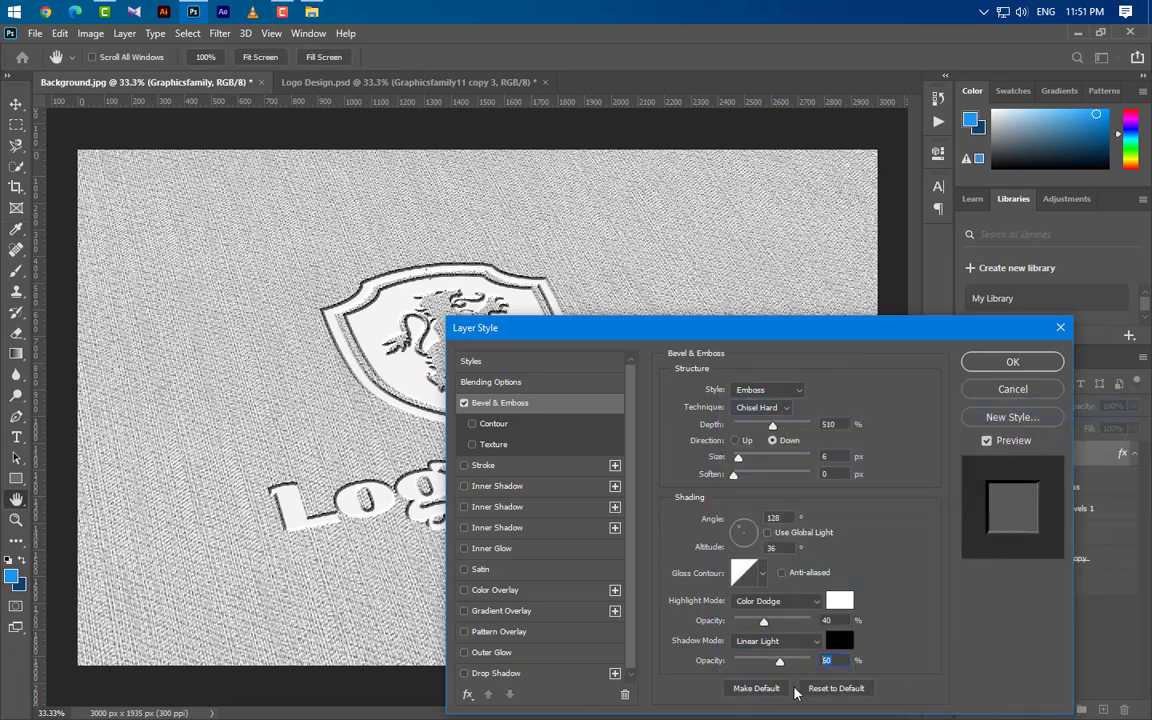
Add a black Multiply Inner Shadow at 25% opacity and 120°, with 8 px distance, 10% choke and 7 px size.
click(497, 486)
double_click(829, 411)
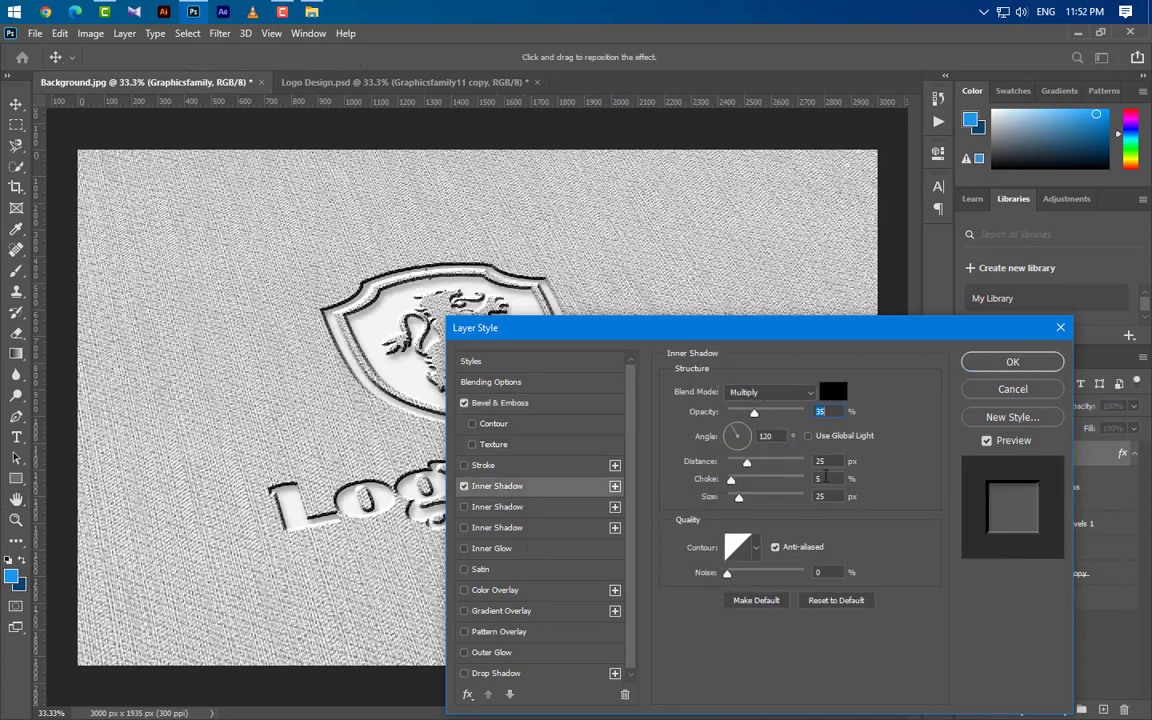
text(25)
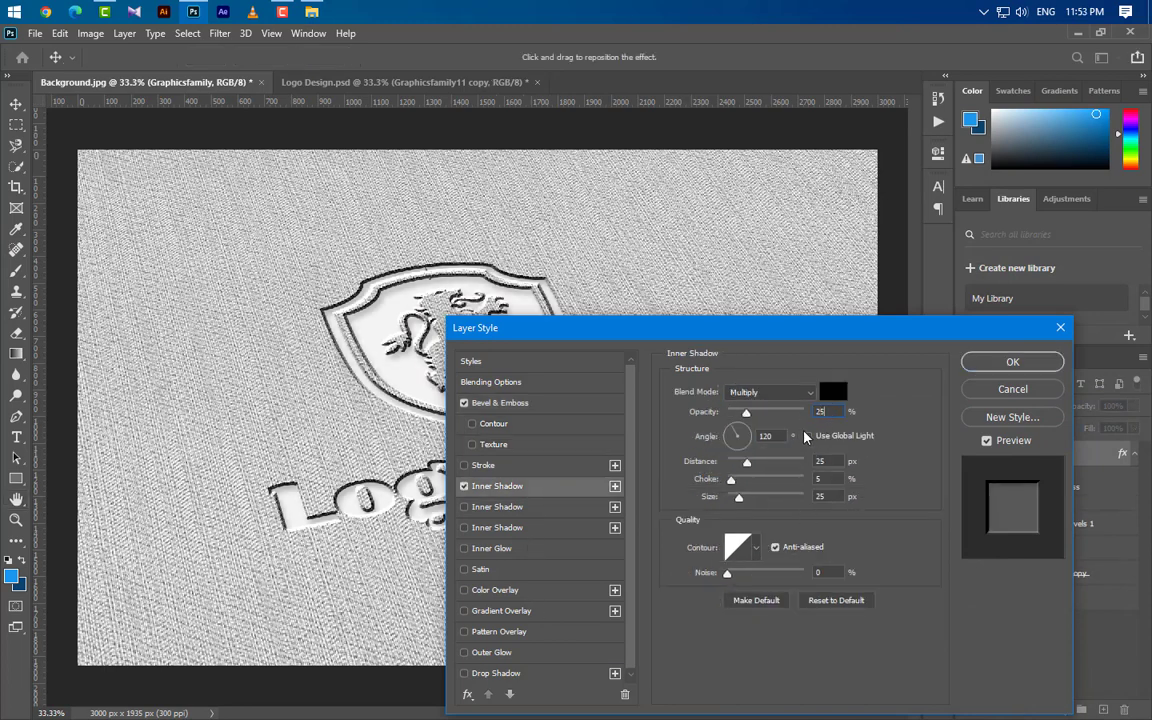
double_click(777, 436)
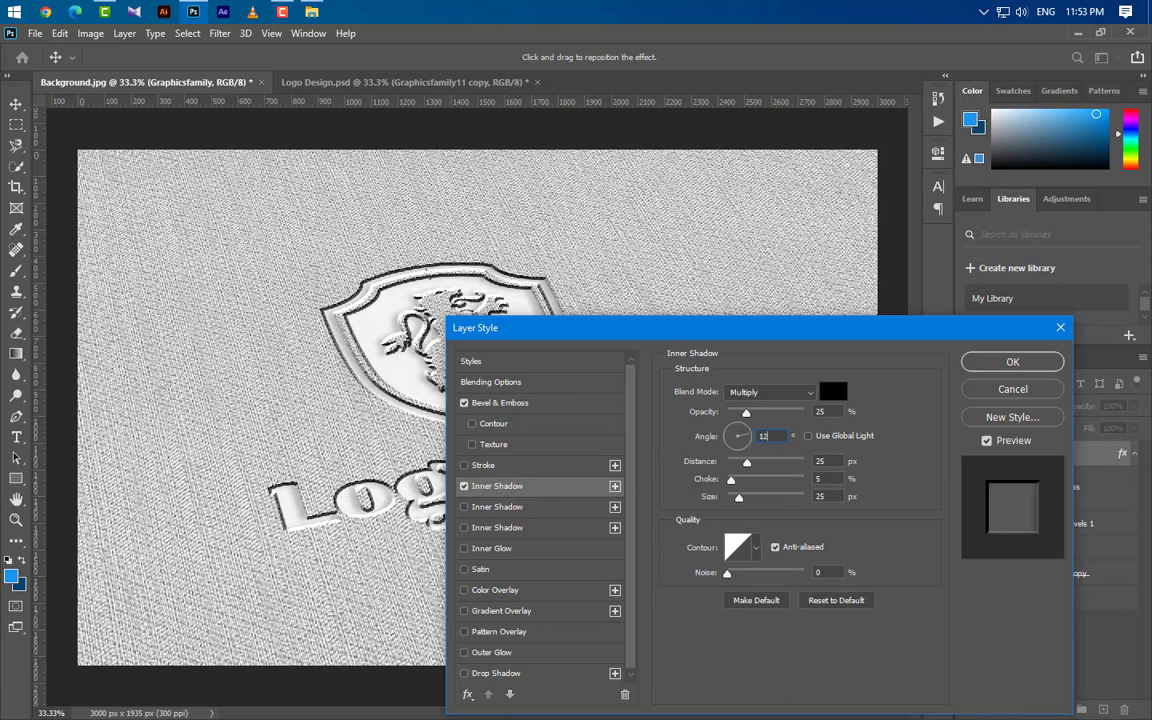
double_click(829, 466)
text(8)
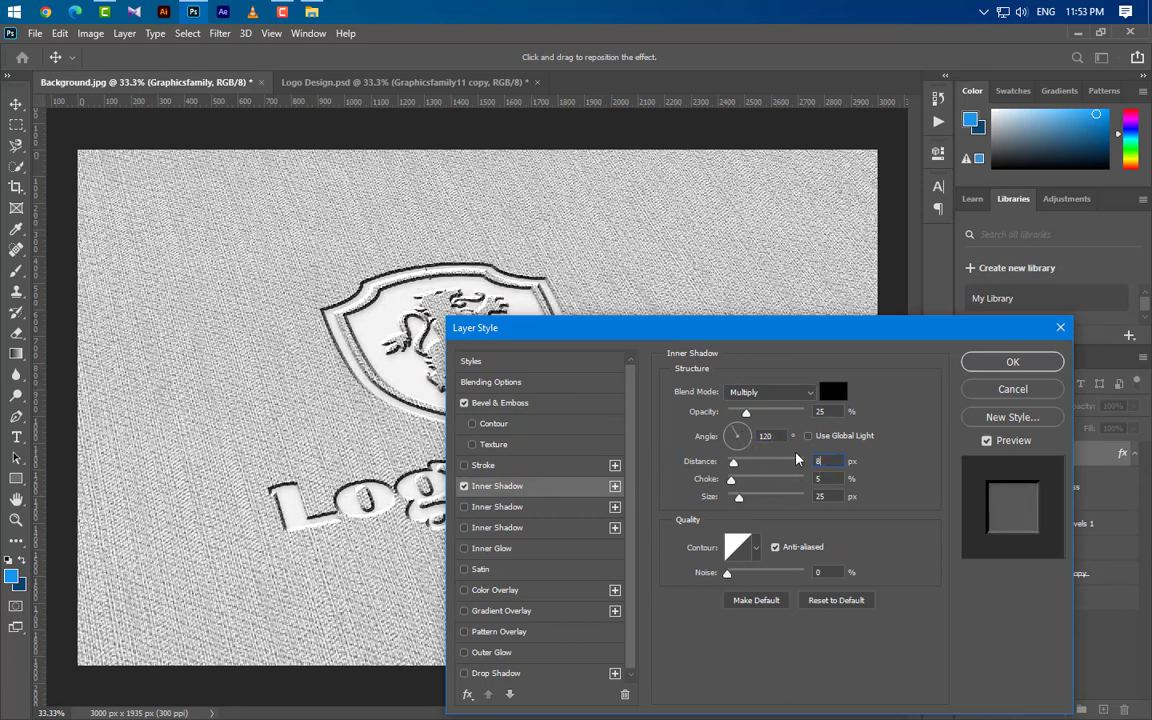
double_click(830, 479)
text(10)
key(Tab)
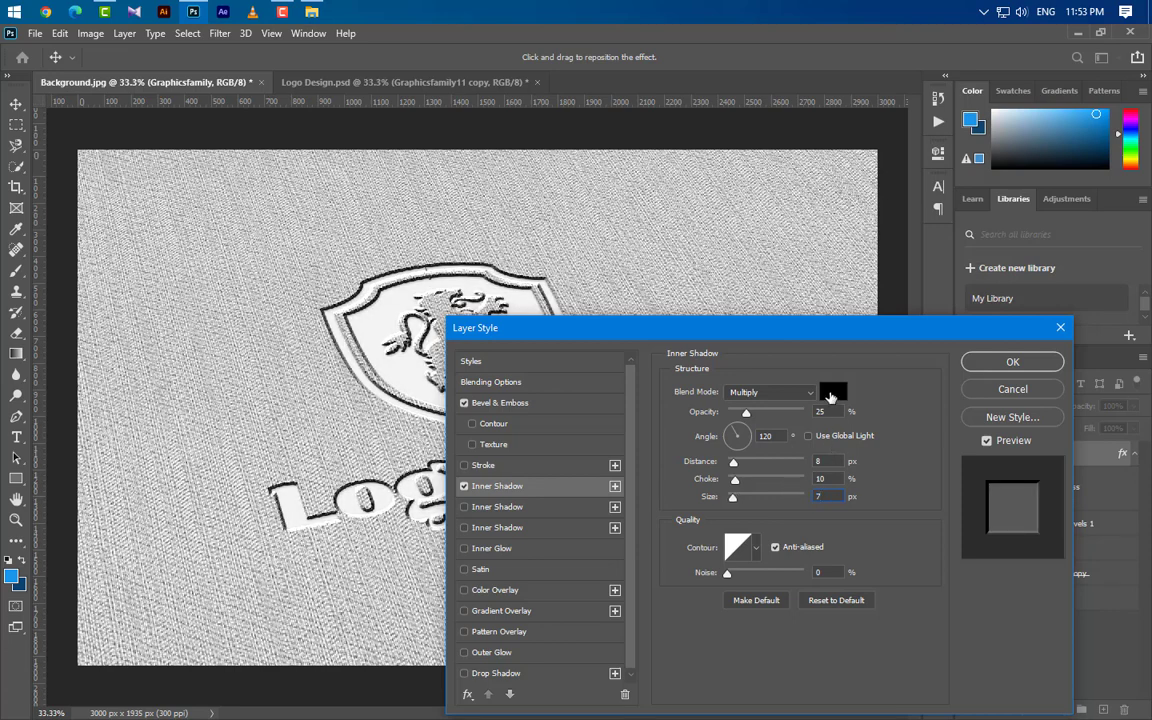
click(831, 392)
click(1091, 435)
Add a black Hard Mix Satin at 75% opacity, 90° angle, 2 px distance and 14 px size, and set the Graphicsfamily layer's fill to 0%.
click(510, 569)
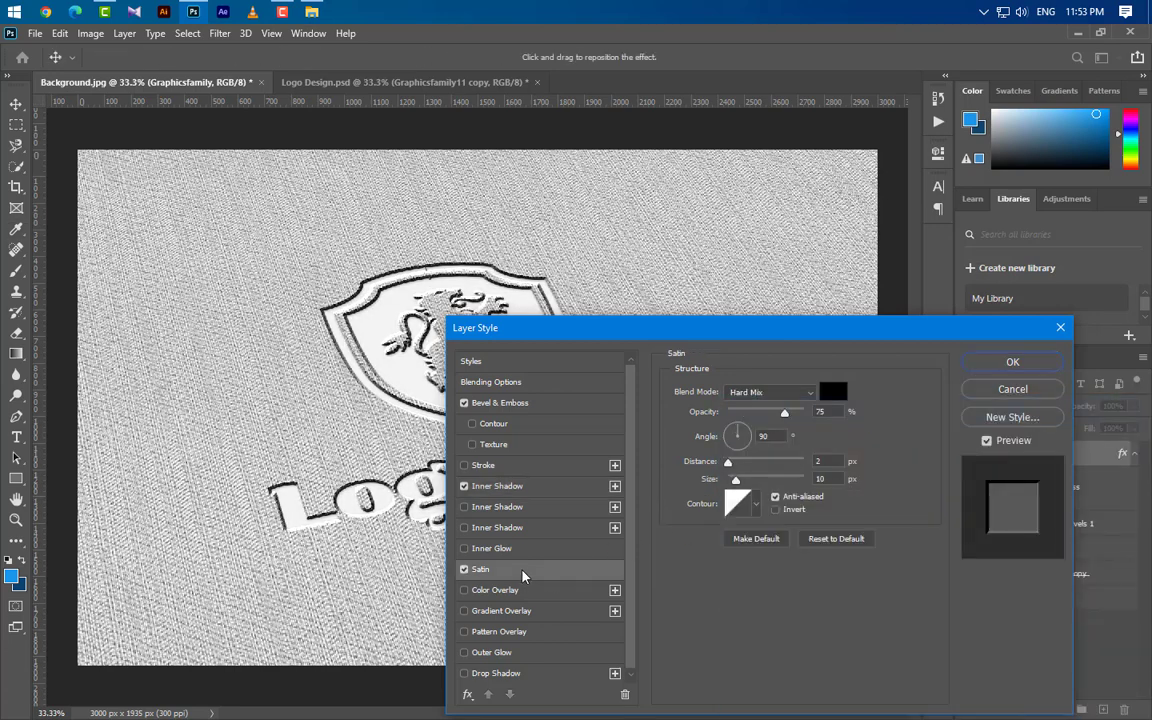
click(782, 397)
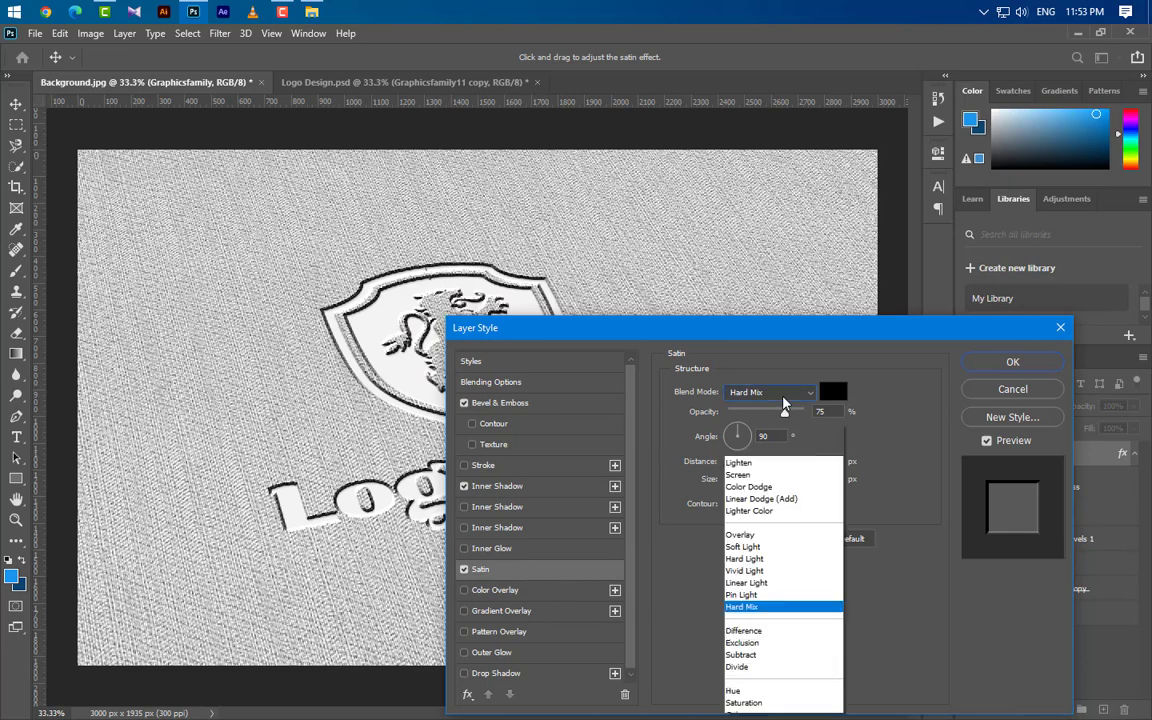
click(745, 588)
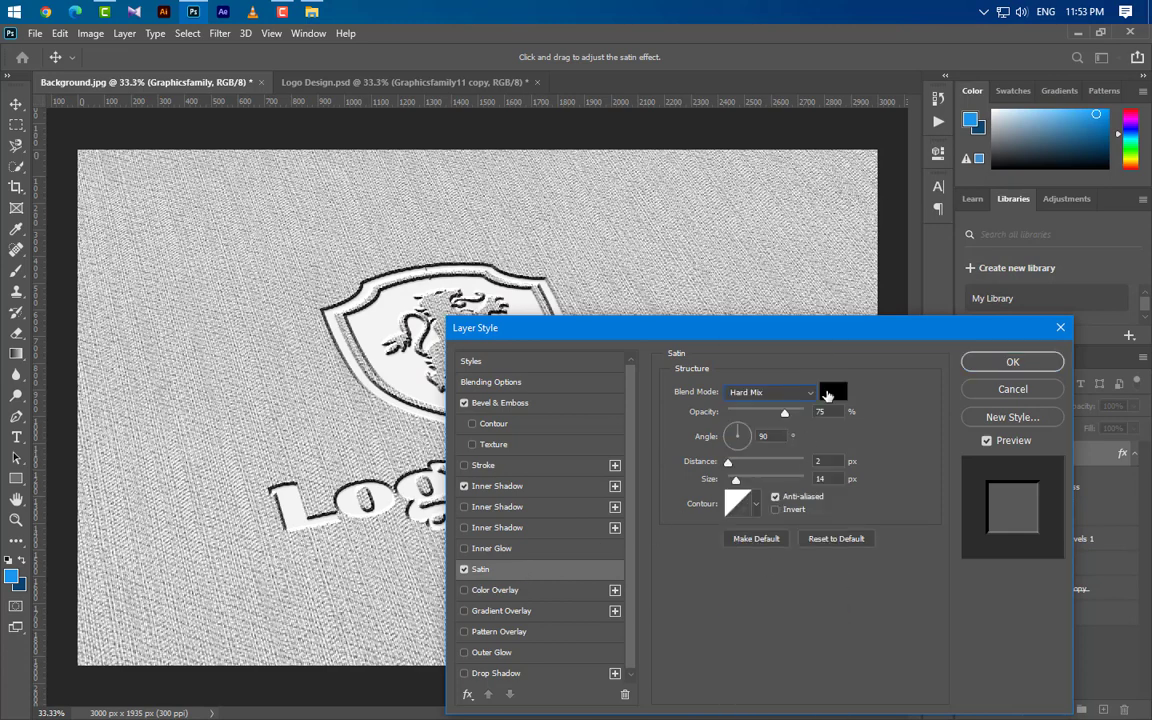
click(833, 391)
click(1068, 440)
key(Tab)
key(Tab)
key(Tab)
click(1010, 362)
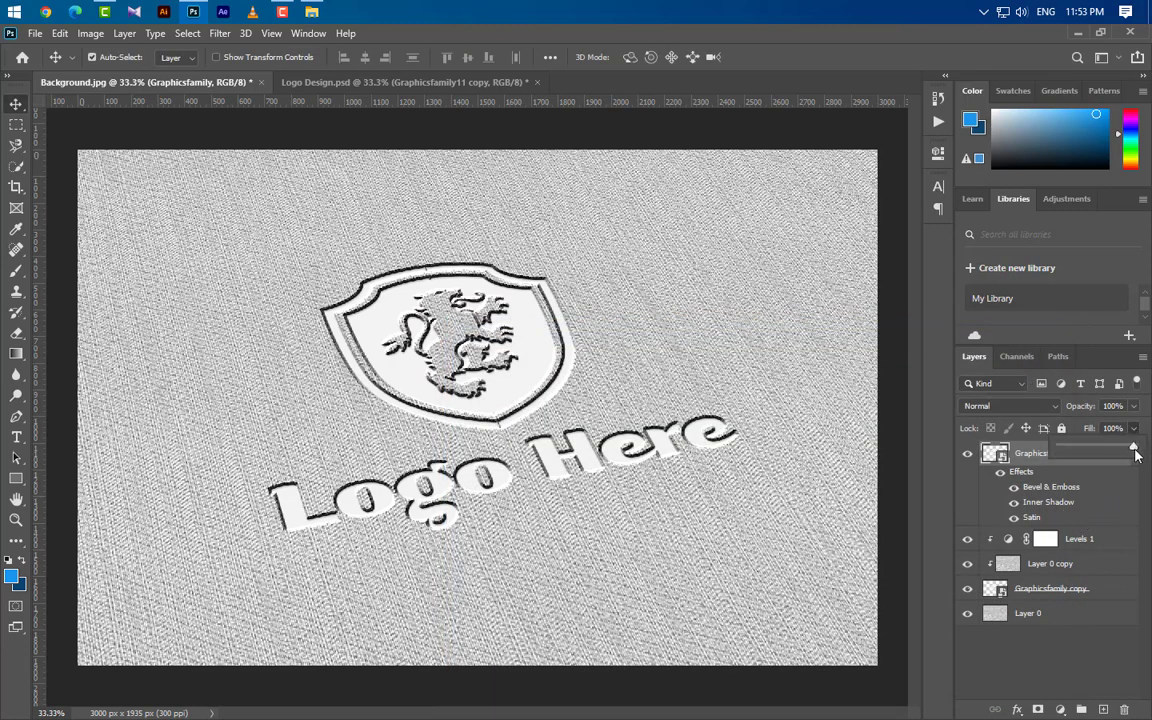
drag(1133, 428, 1018, 474)
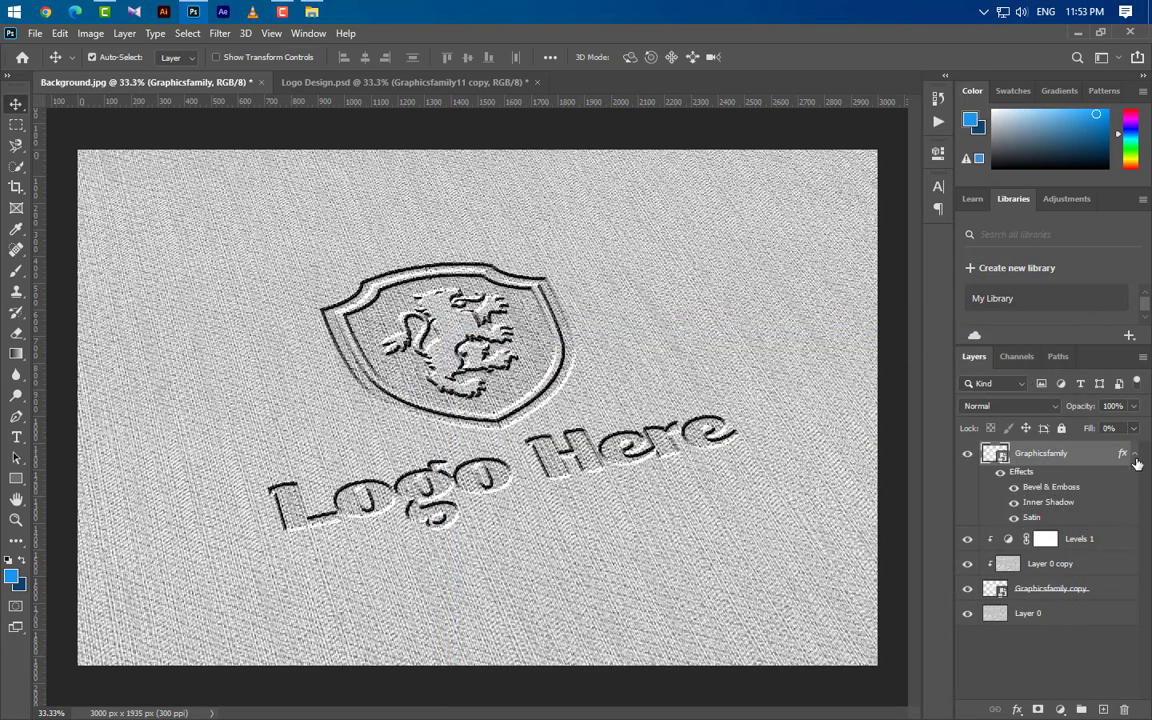
click(1134, 453)
Duplicate the Graphicsfamily layer and delete all layer effects from the duplicate.
drag(1000, 455, 1103, 709)
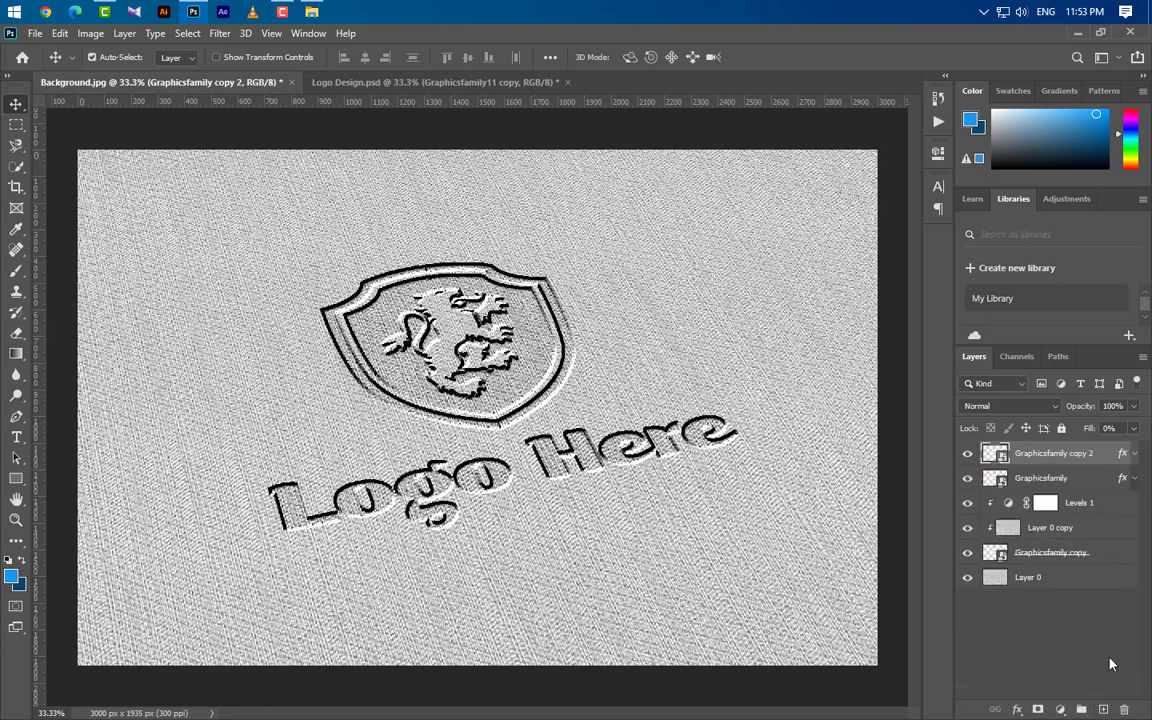
click(1134, 453)
drag(1020, 471, 1124, 709)
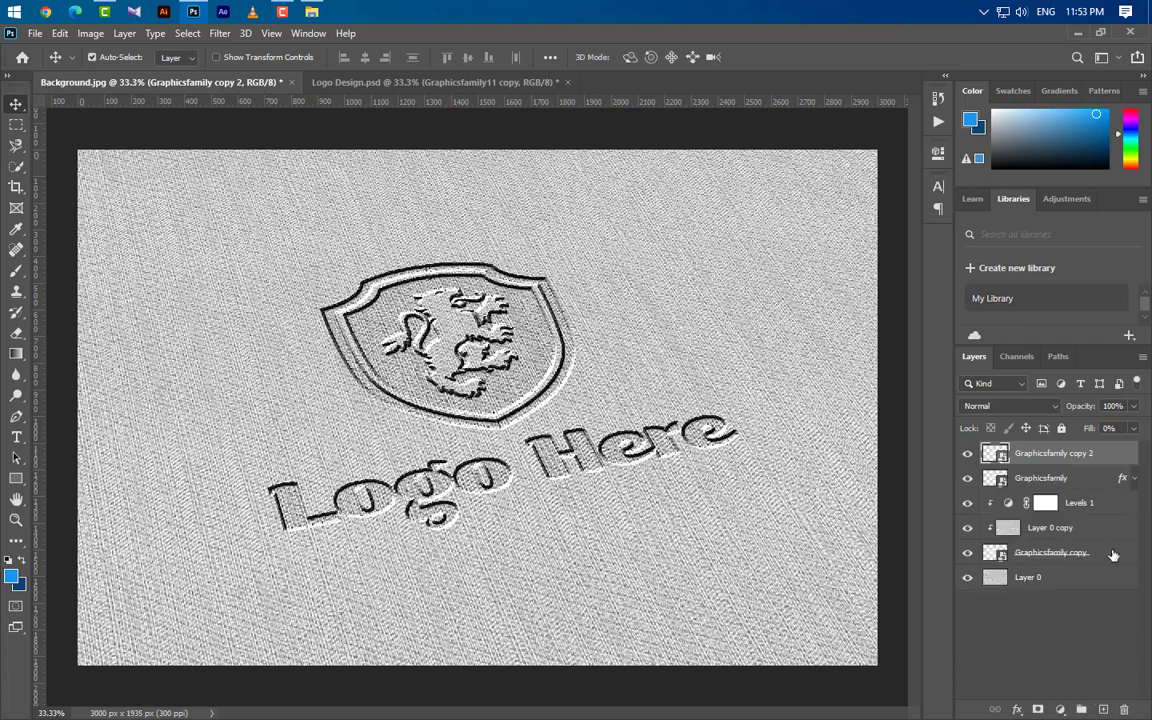
Apply a Color Overlay to the duplicate with colour 242424 in Multiply mode at 65% opacity.
double_click(1113, 462)
click(485, 590)
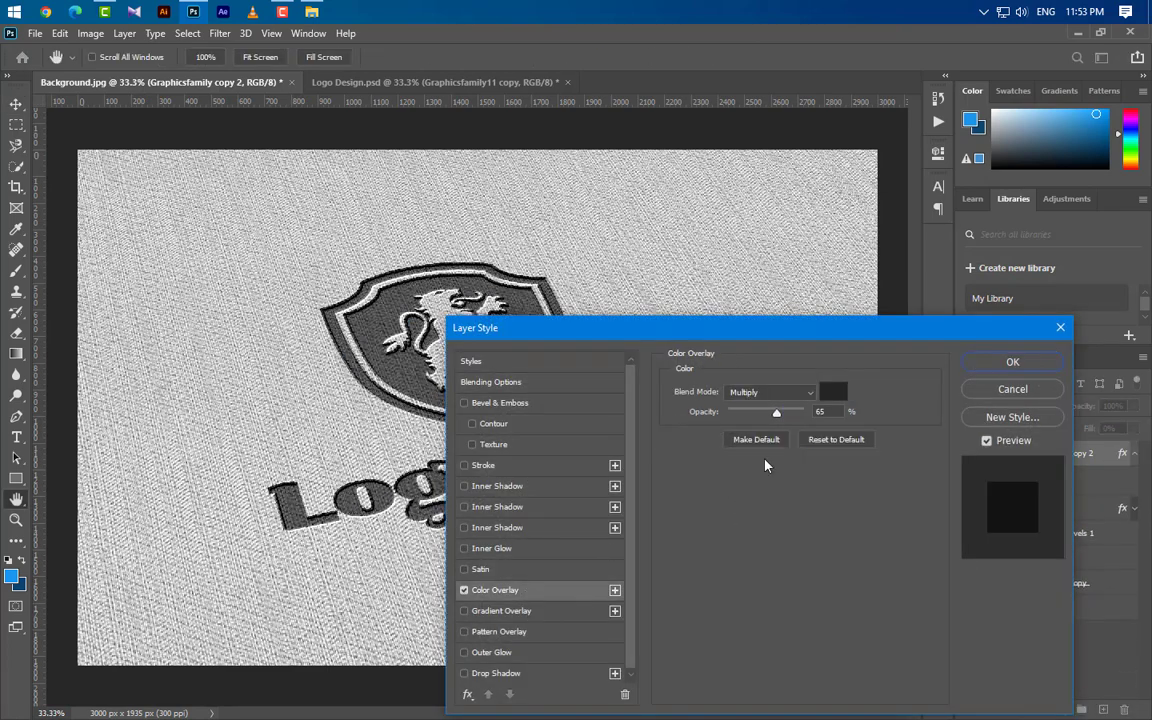
click(838, 393)
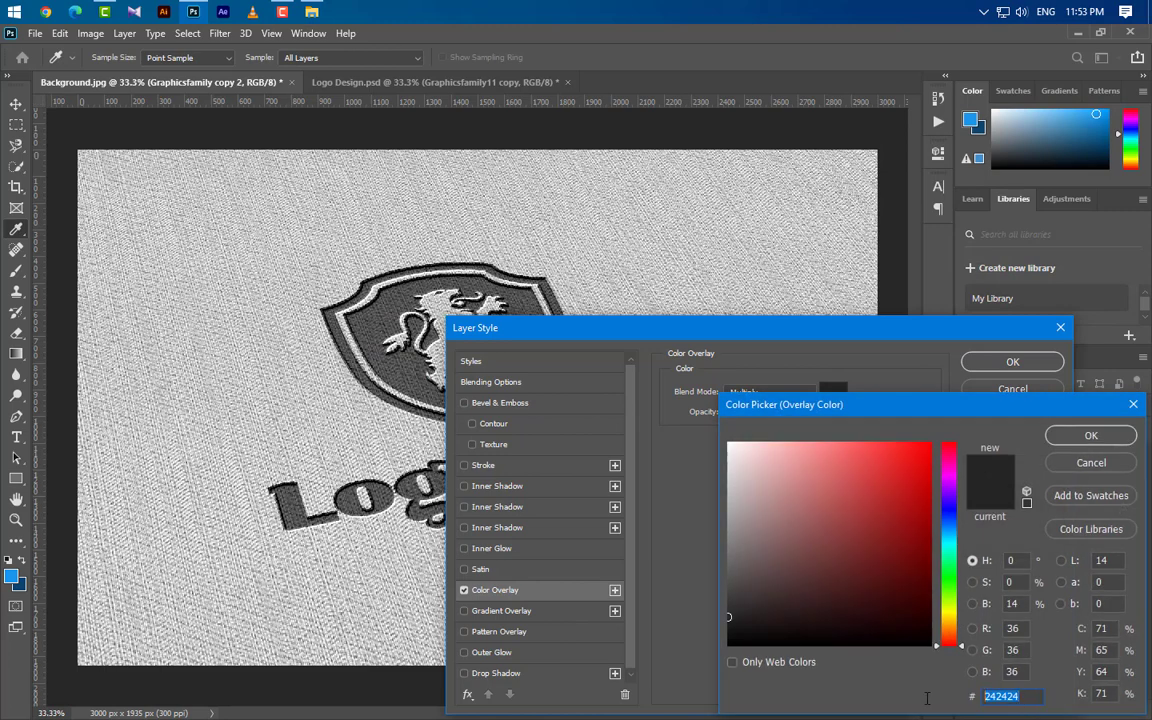
click(1066, 436)
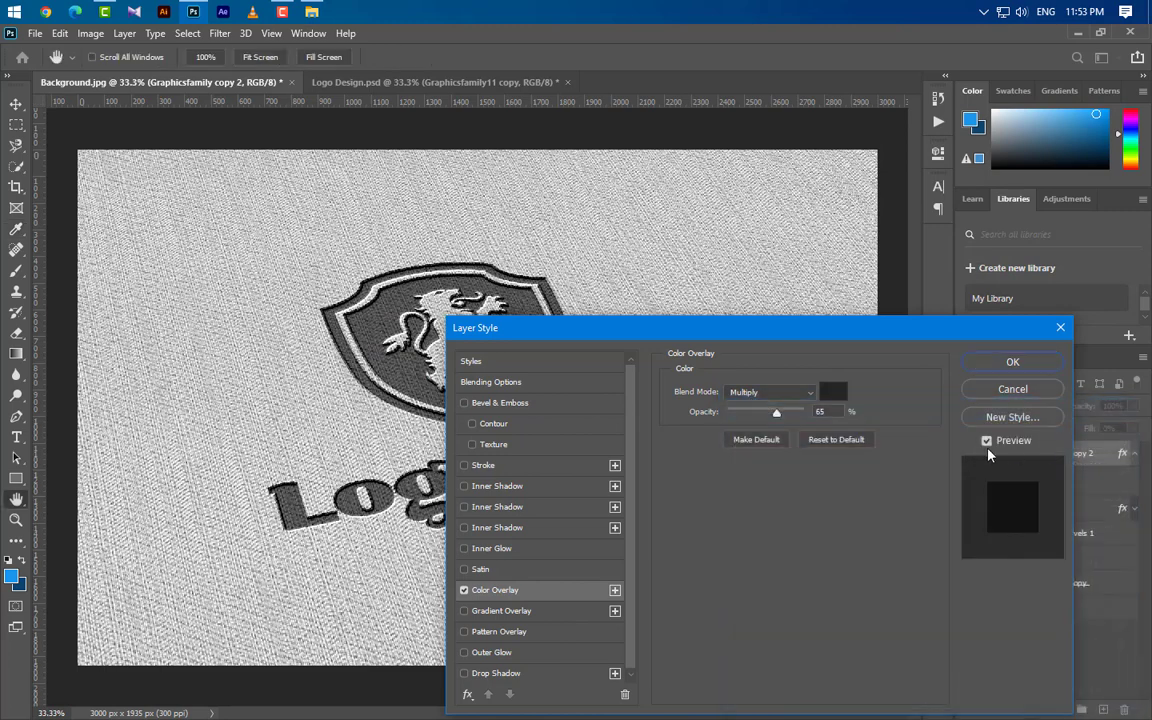
click(788, 398)
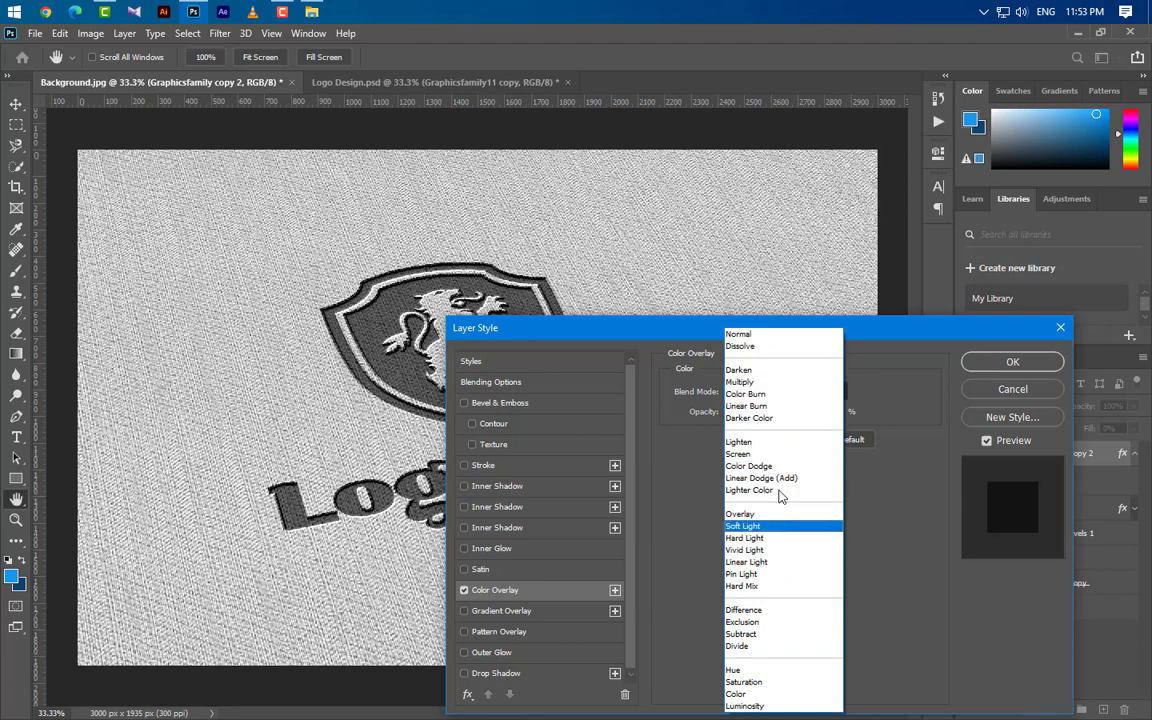
click(780, 382)
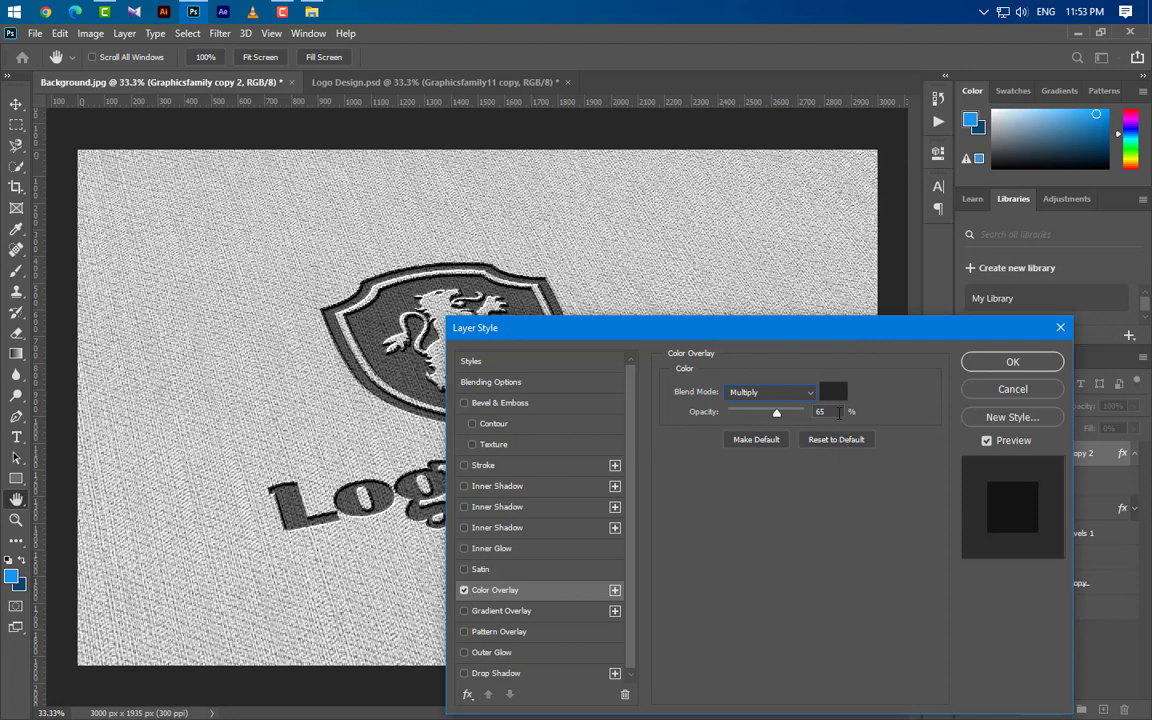
click(1013, 362)
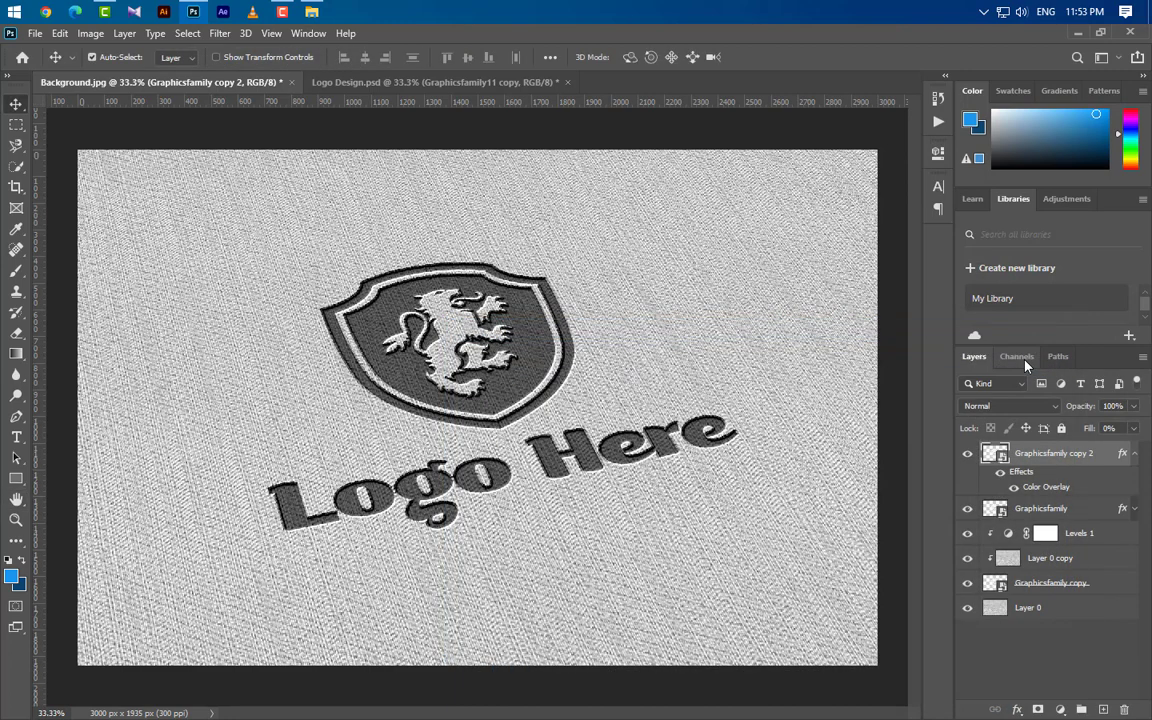
Duplicate the Graphicsfamily copy 2 layer and remove the Color Overlay effect from the new copy.
click(1133, 455)
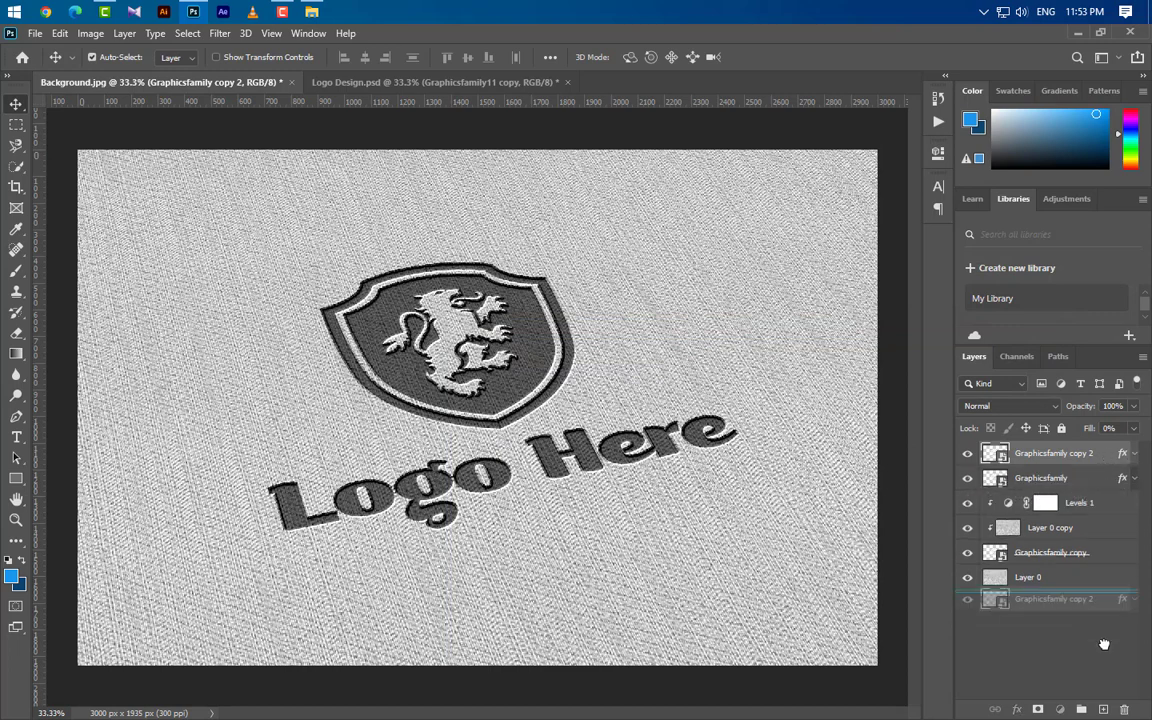
key(ctrl+j)
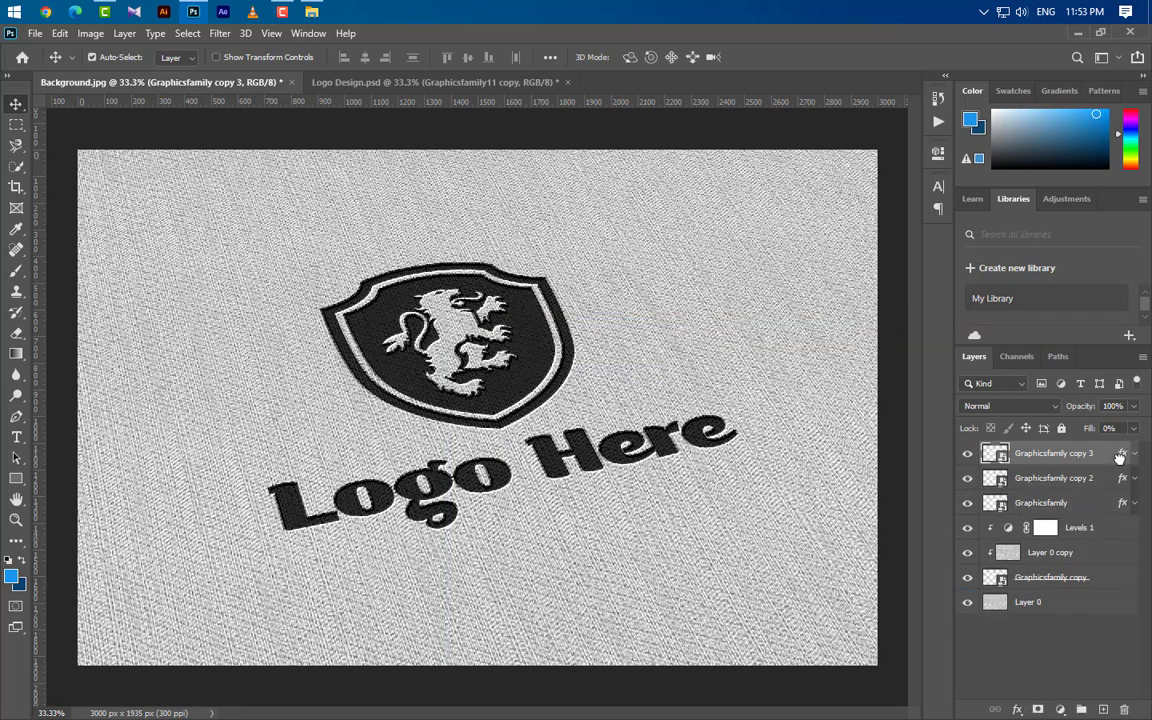
drag(1120, 456, 1125, 710)
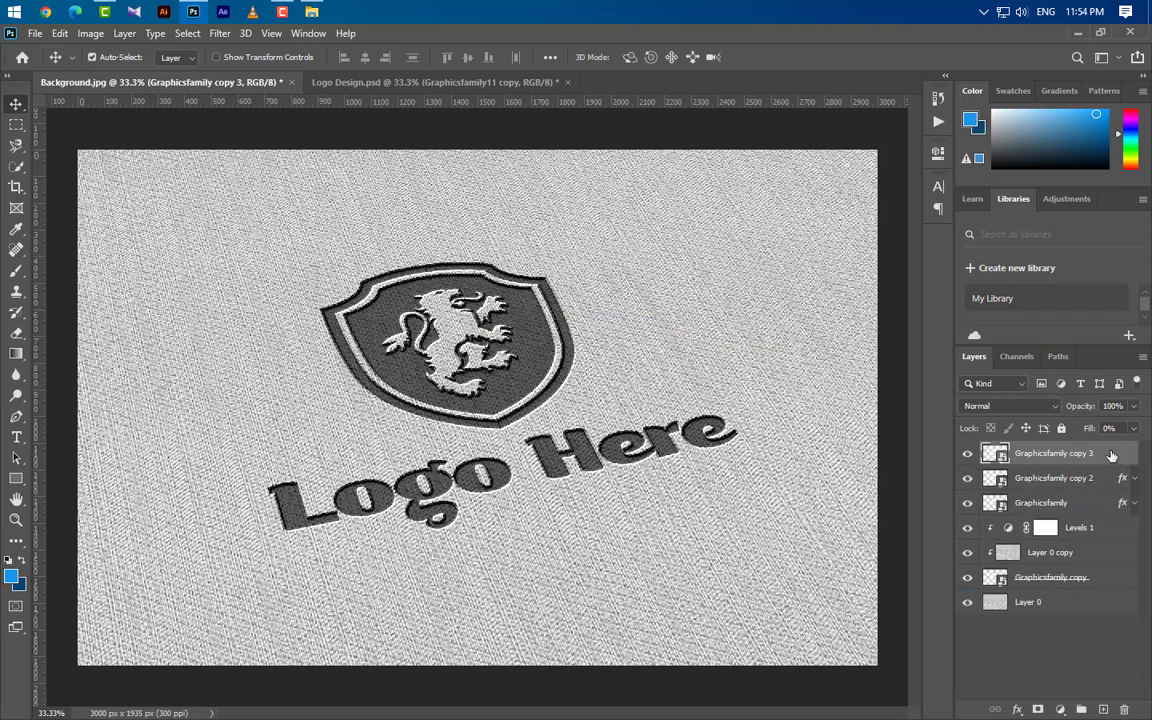
Add an Inner Shadow to Graphicsfamily copy 3 using black 000000 and Multiply blend mode.
double_click(1111, 456)
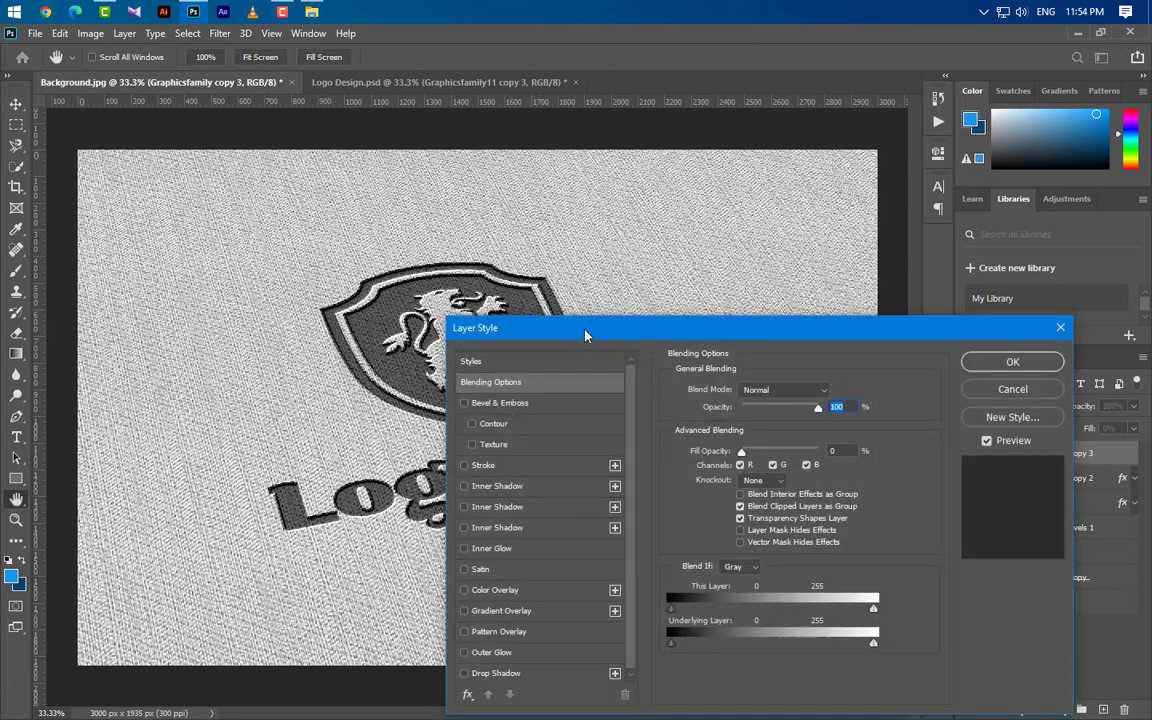
drag(586, 334, 670, 235)
click(630, 388)
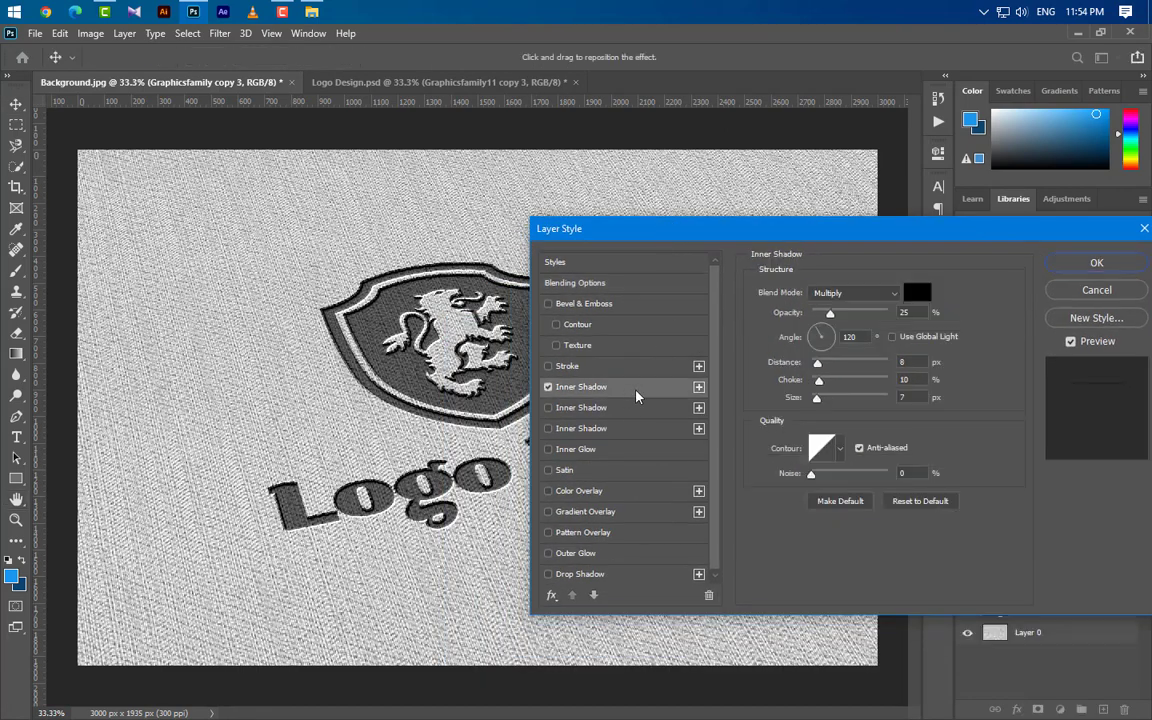
click(925, 300)
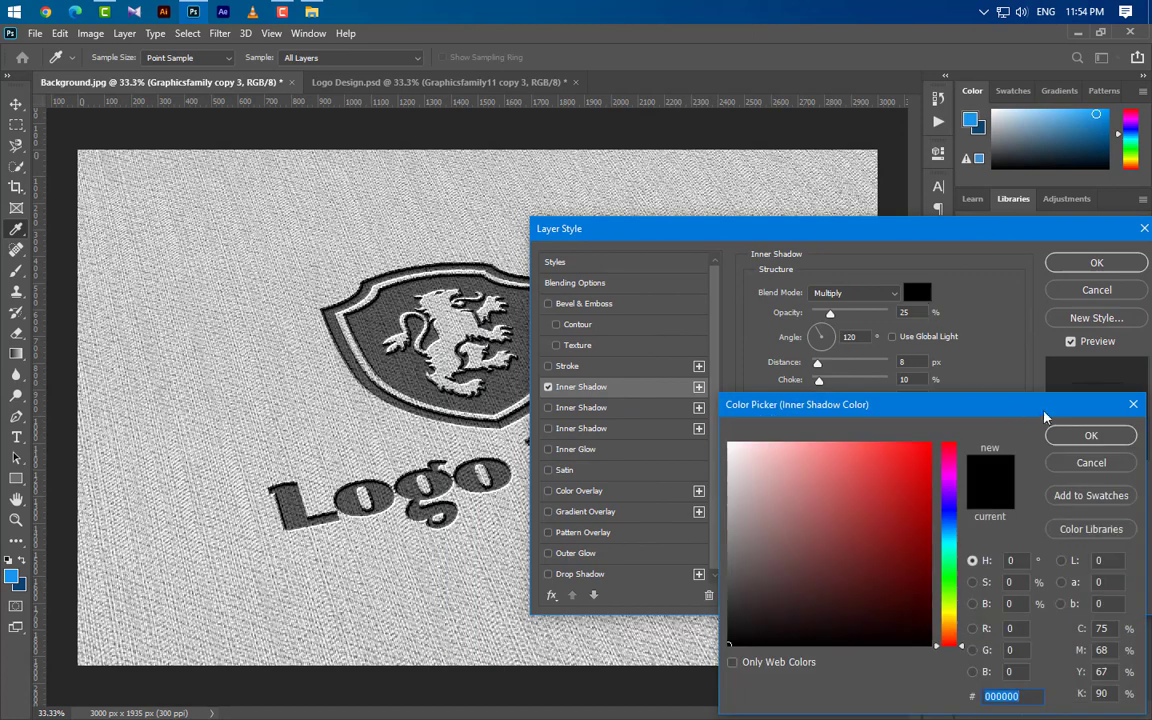
click(1057, 437)
click(865, 293)
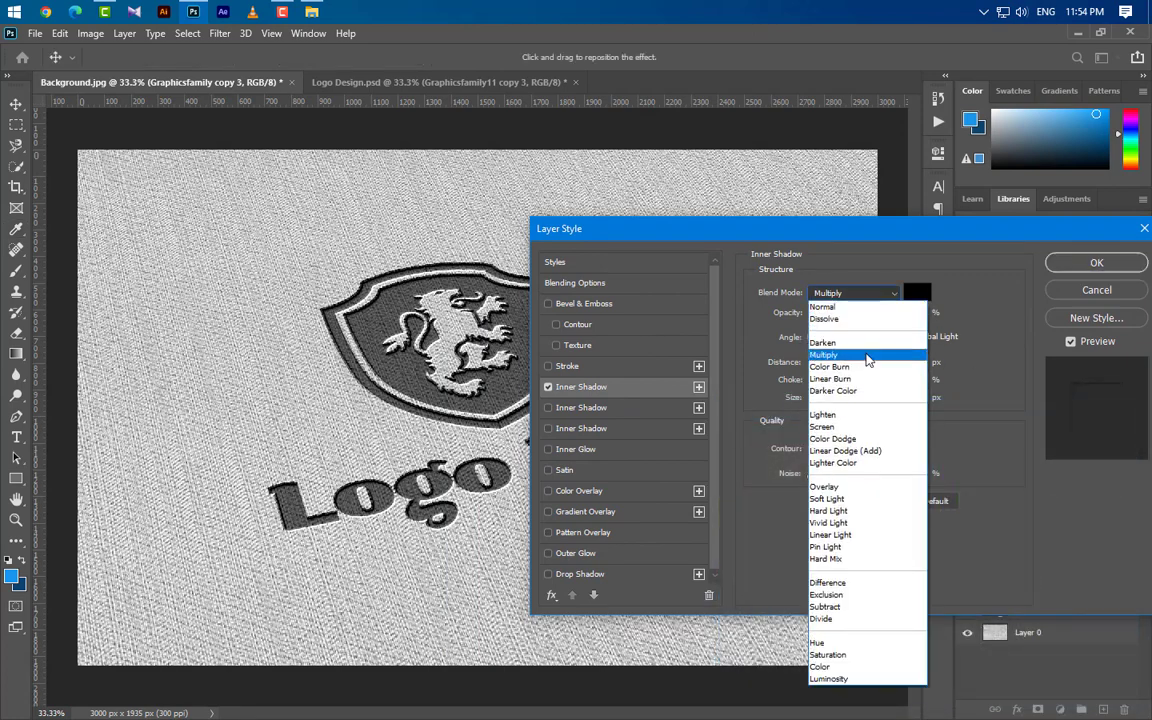
click(866, 340)
Set the first Inner Shadow to 35% opacity, 25 px distance, 5% choke and 25 px size, keeping the angle at 120°.
double_click(905, 312)
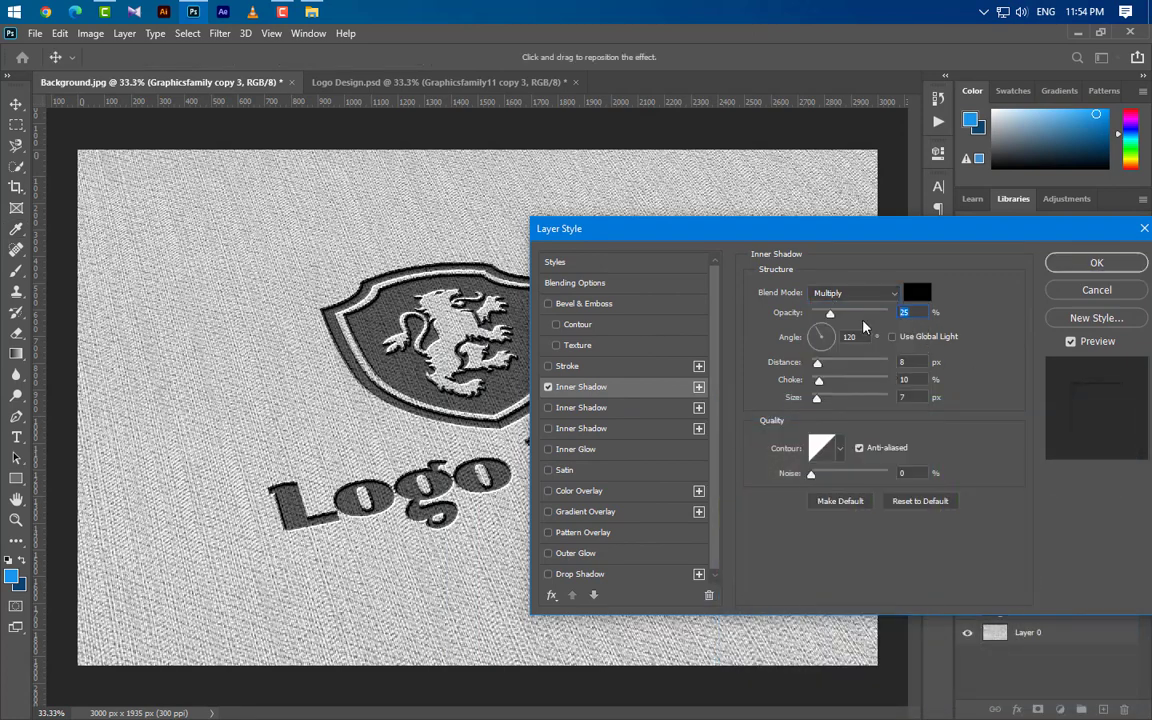
text(35)
key(Tab)
key(Tab)
text(25)
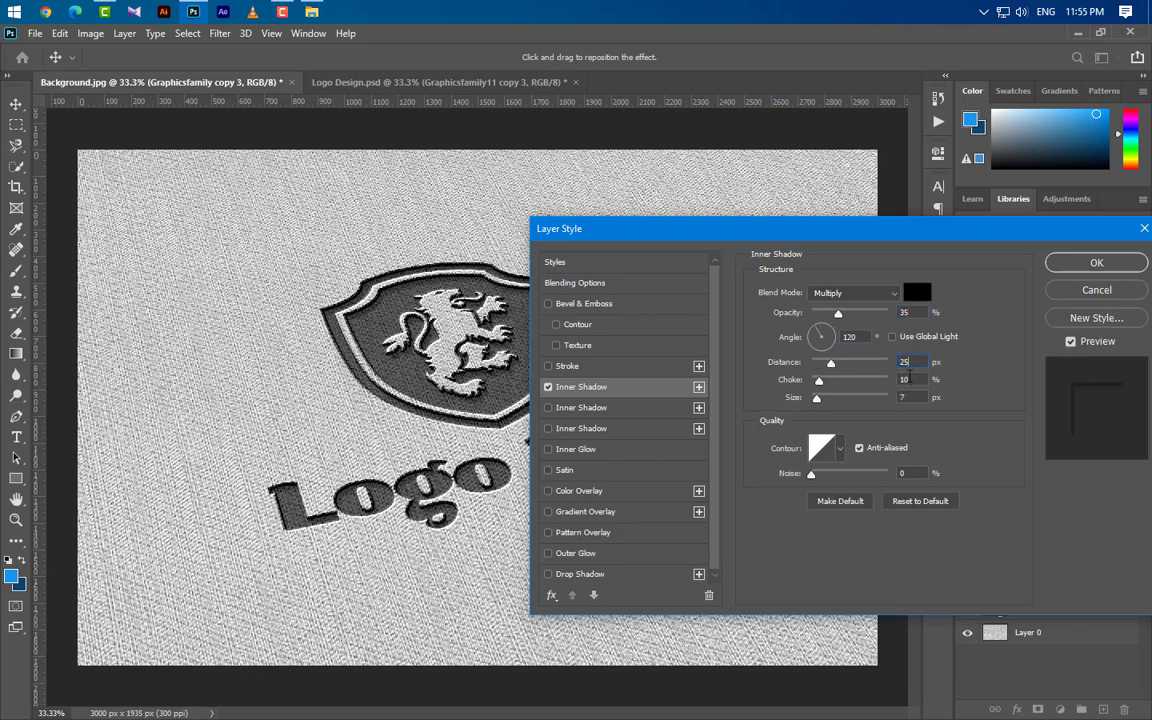
key(Tab)
key(BackSpace)
text(5)
key(Tab)
text(25)
Enable a second black Multiply Inner Shadow at 20% opacity and 120°, with 15 px distance, 10% choke and 20 px size.
click(634, 410)
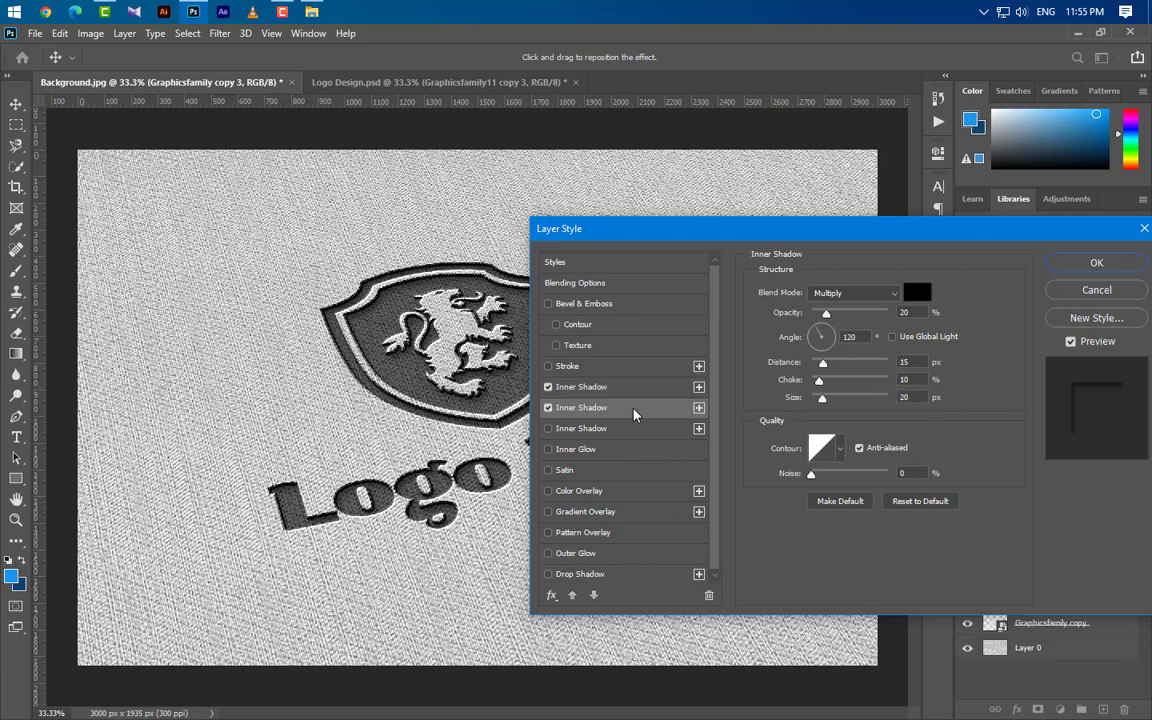
key(Tab)
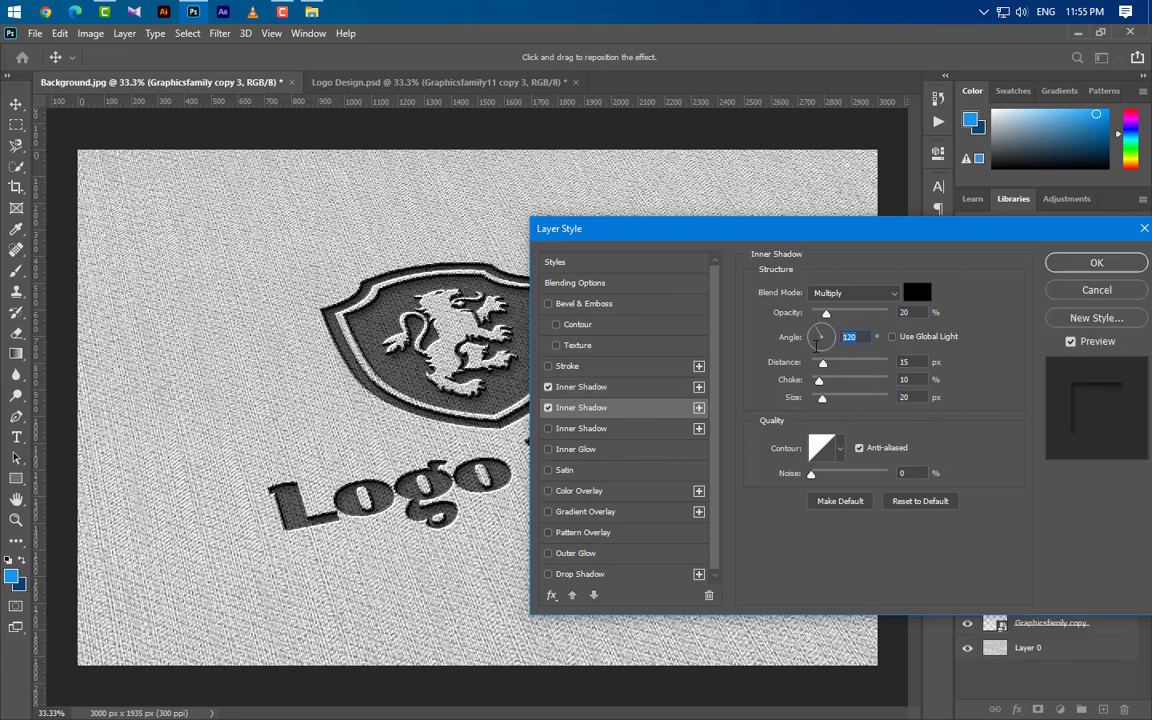
key(Tab)
key(Tab)
key(Tab)
Add a third black Multiply Inner Shadow at 65% opacity and 120°, with 10 px distance, 5% choke and 15 px size.
click(638, 430)
drag(913, 314, 883, 316)
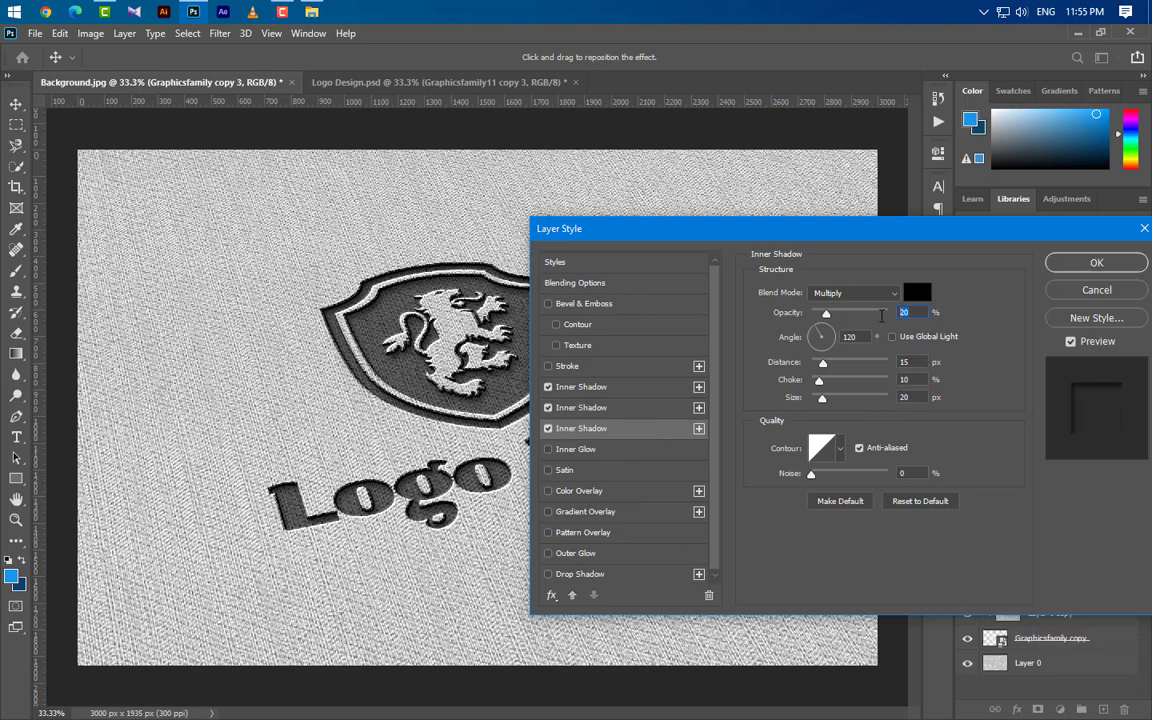
text(65)
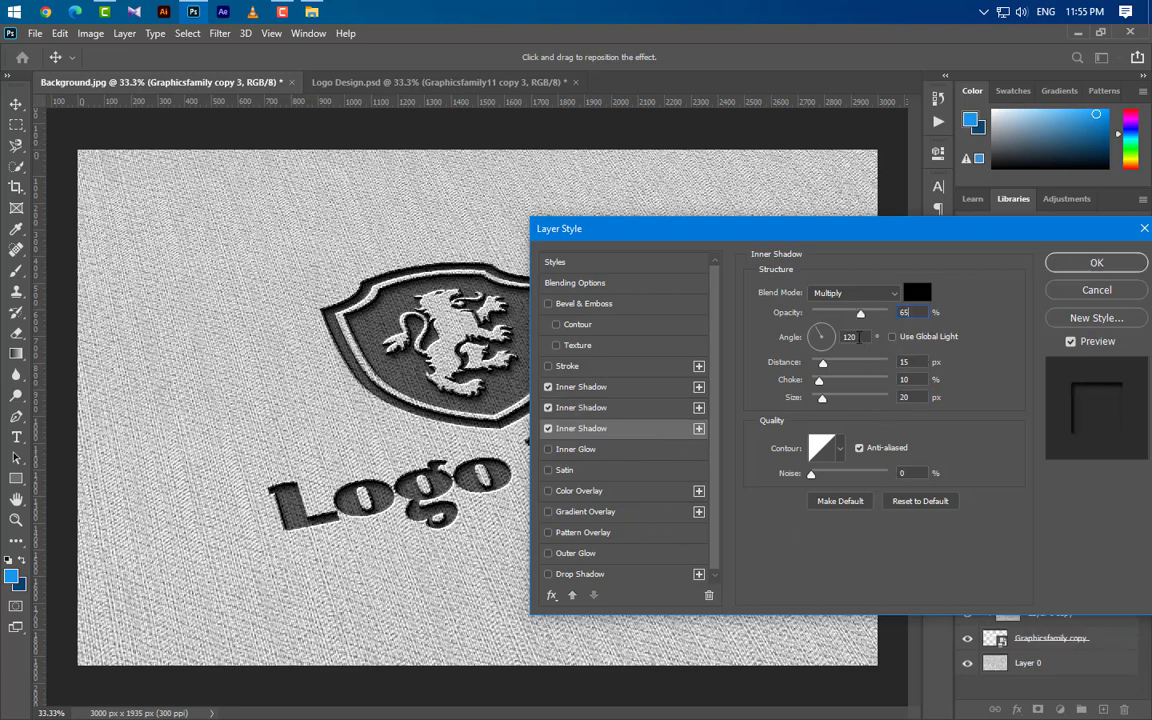
key(Tab)
key(Tab)
text(10)
key(Tab)
text(5)
key(Tab)
text(15)
click(1110, 264)
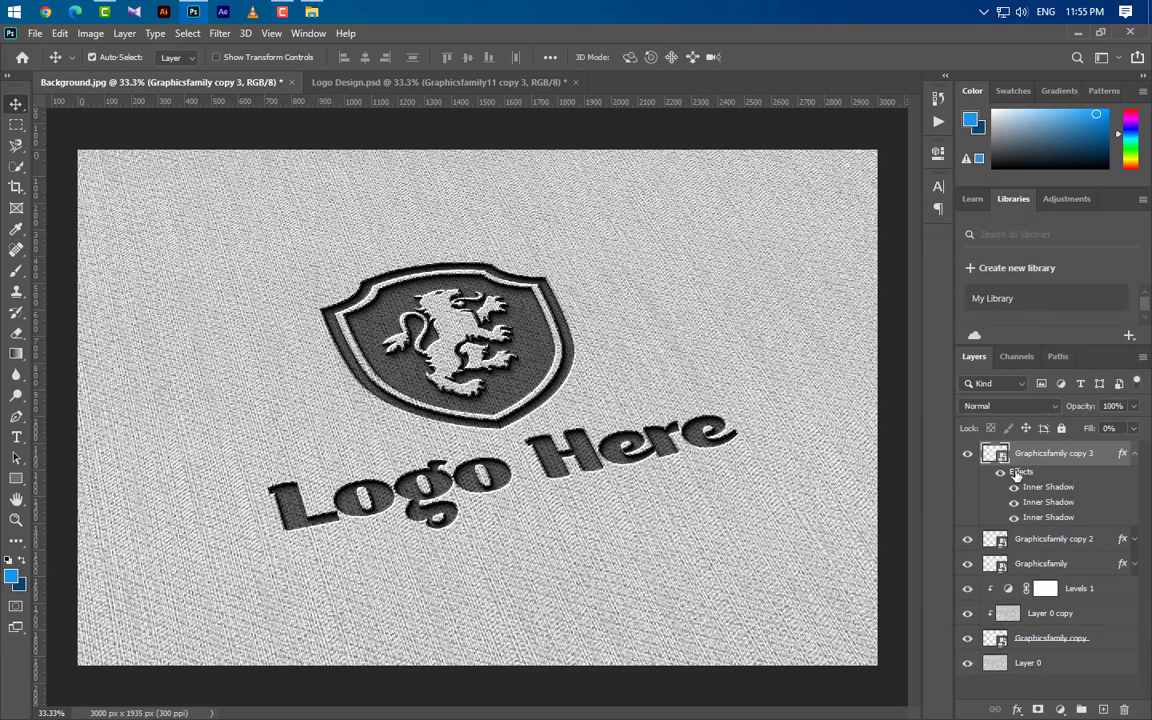
Group the three styled Graphicsfamily layers, Levels 1, Layer 0 copy and Graphicsfamily copy, leaving Layer 0 outside the group.
click(1135, 454)
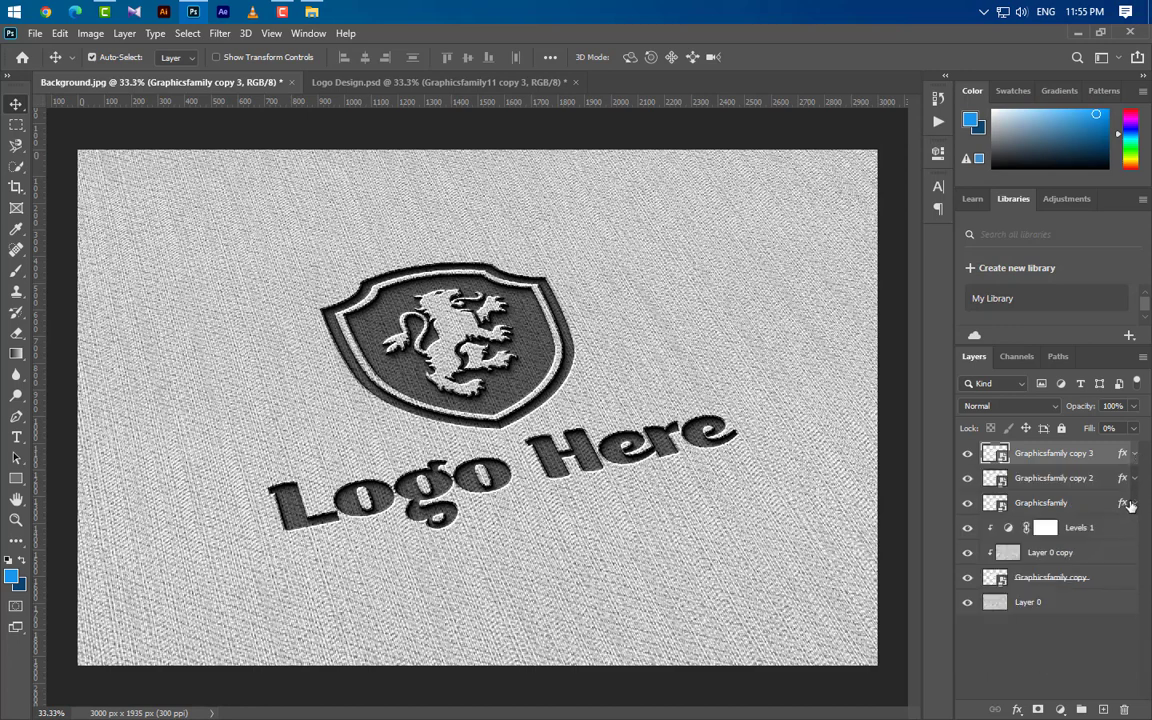
ctrl+click(1045, 478)
ctrl+click(1045, 503)
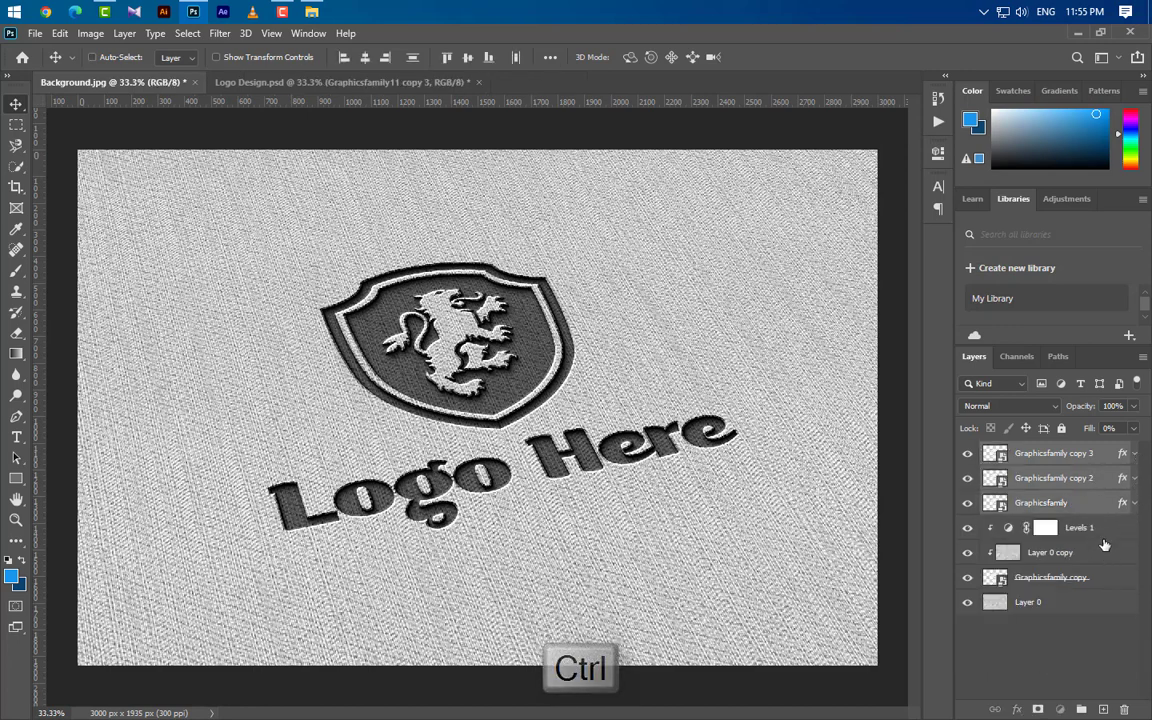
ctrl+click(1104, 535)
ctrl+click(1095, 556)
ctrl+click(1102, 580)
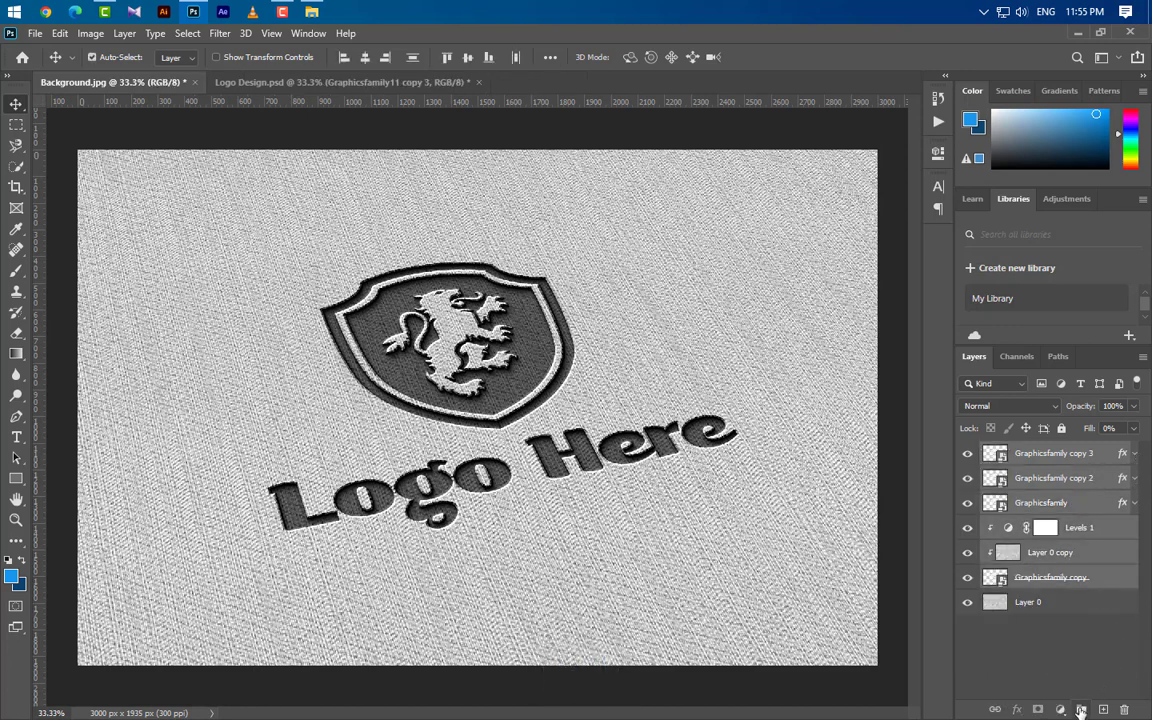
click(1080, 710)
Add a Gradient fill layer above the group and set its gradient's starting opacity stop to 82%.
click(1063, 709)
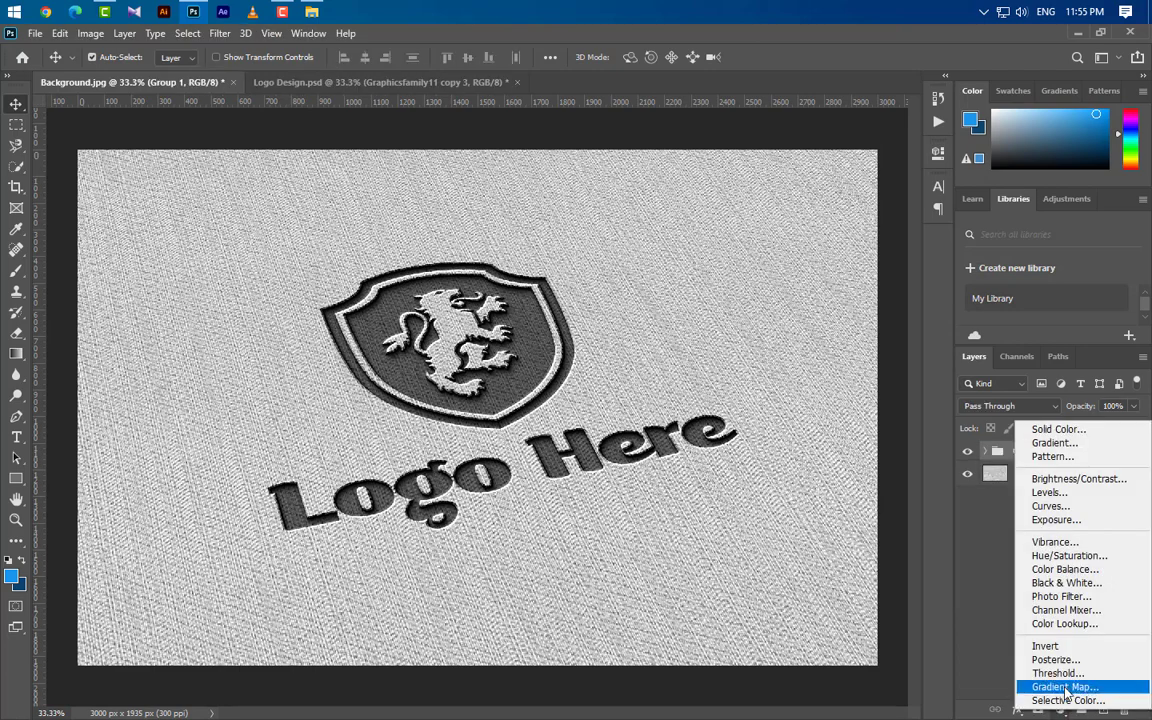
click(1055, 442)
click(545, 203)
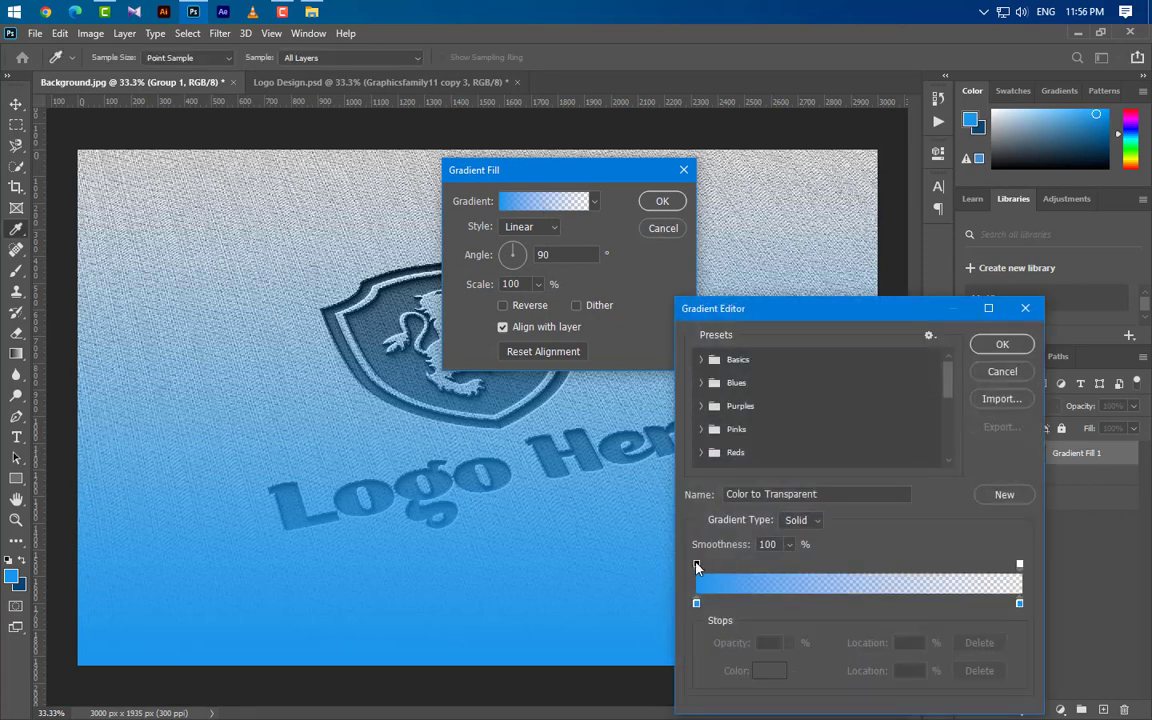
click(697, 565)
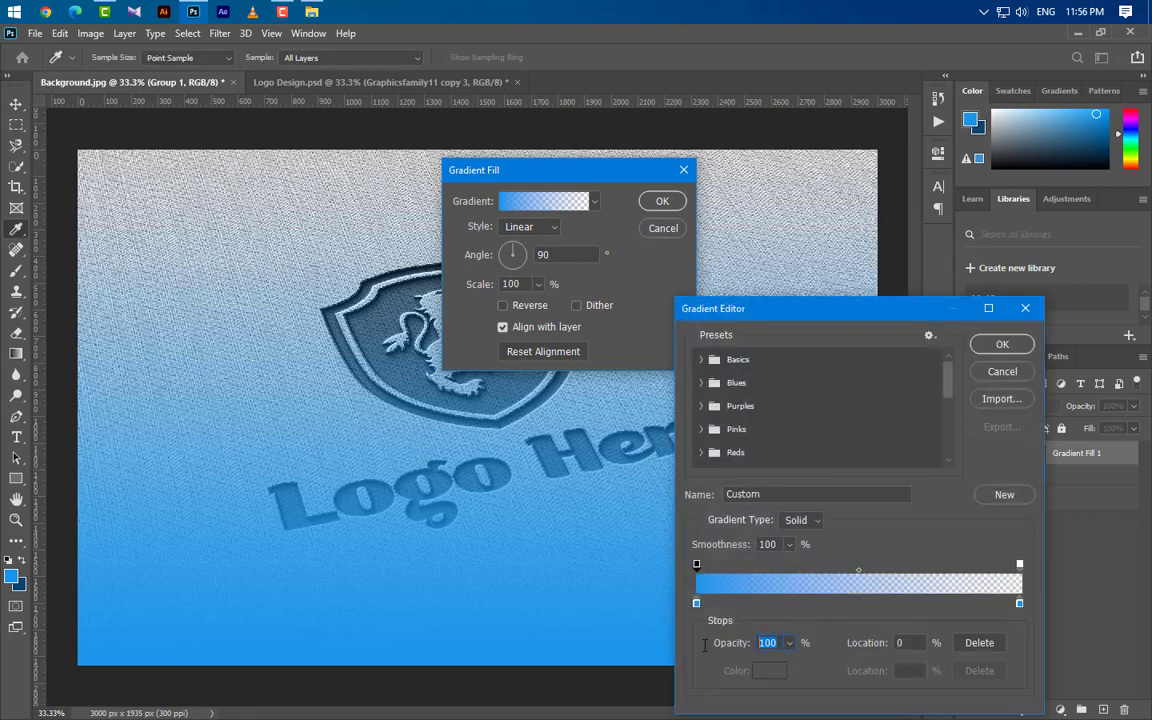
text(82)
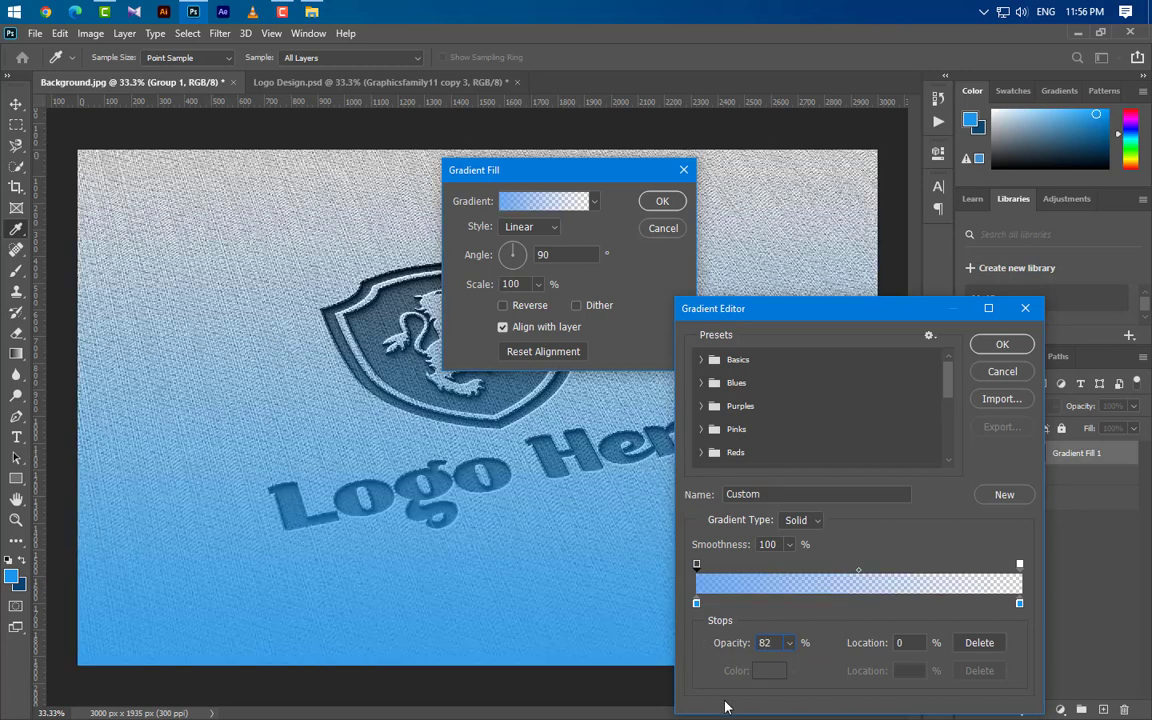
Make the gradient's starting colour stop black at 4% location and its ending colour stop white at 86% location.
double_click(707, 603)
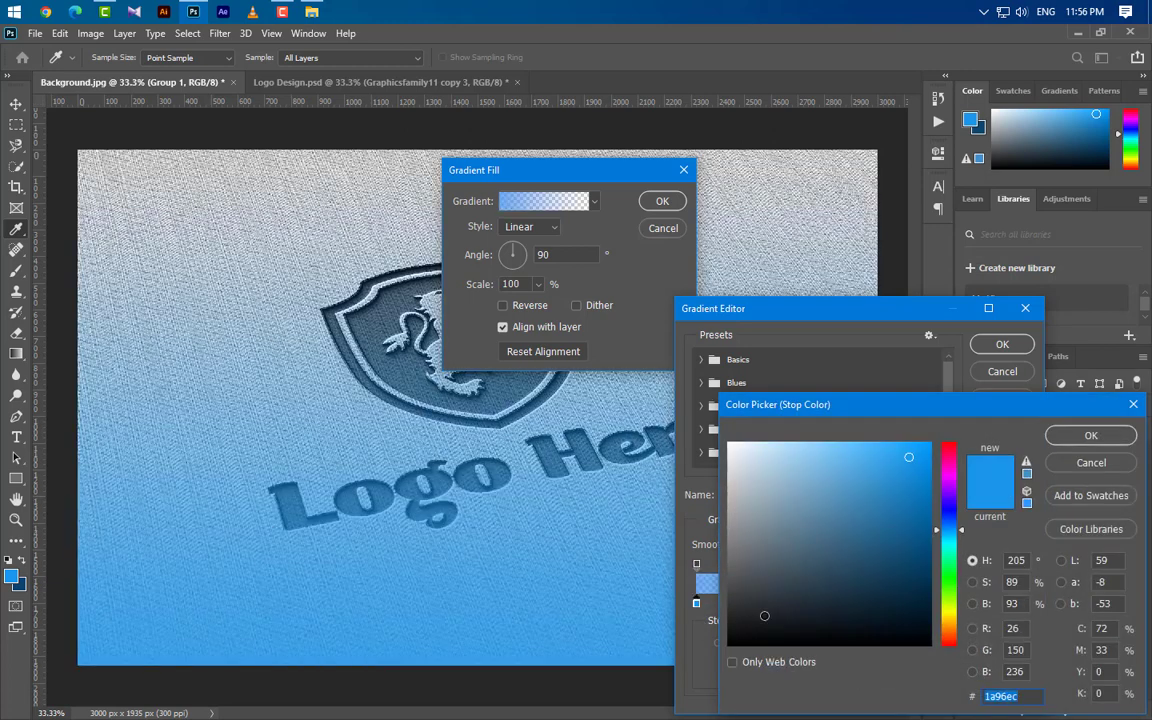
click(1091, 436)
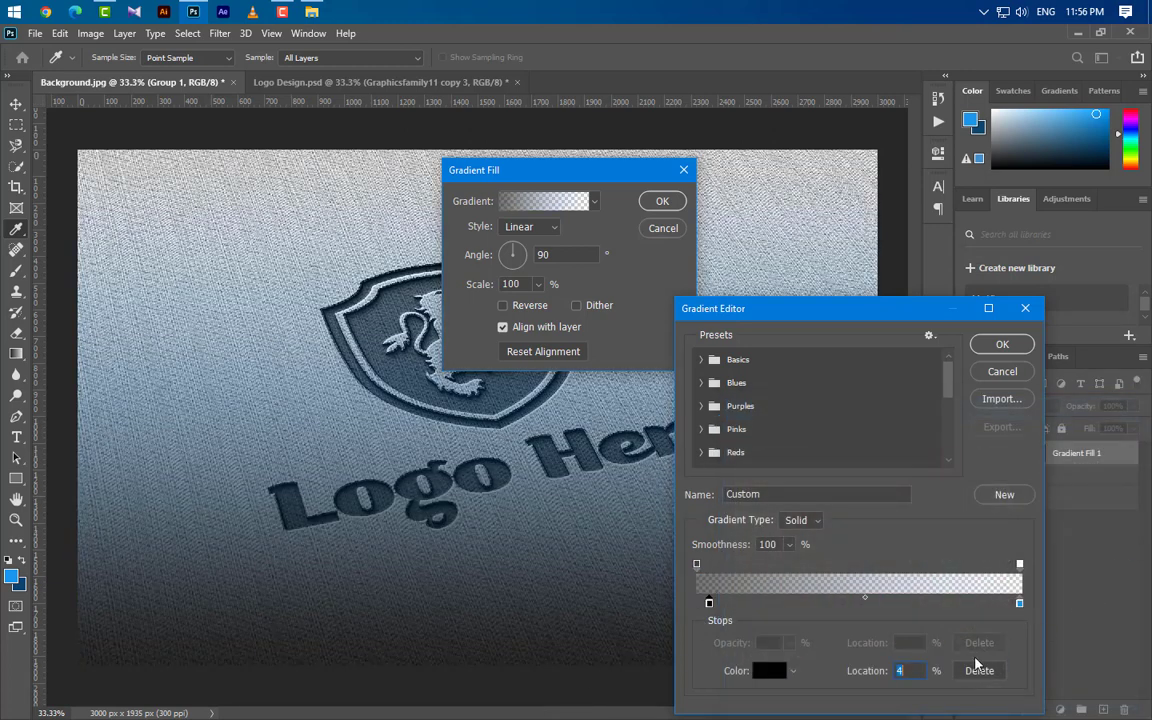
double_click(1019, 604)
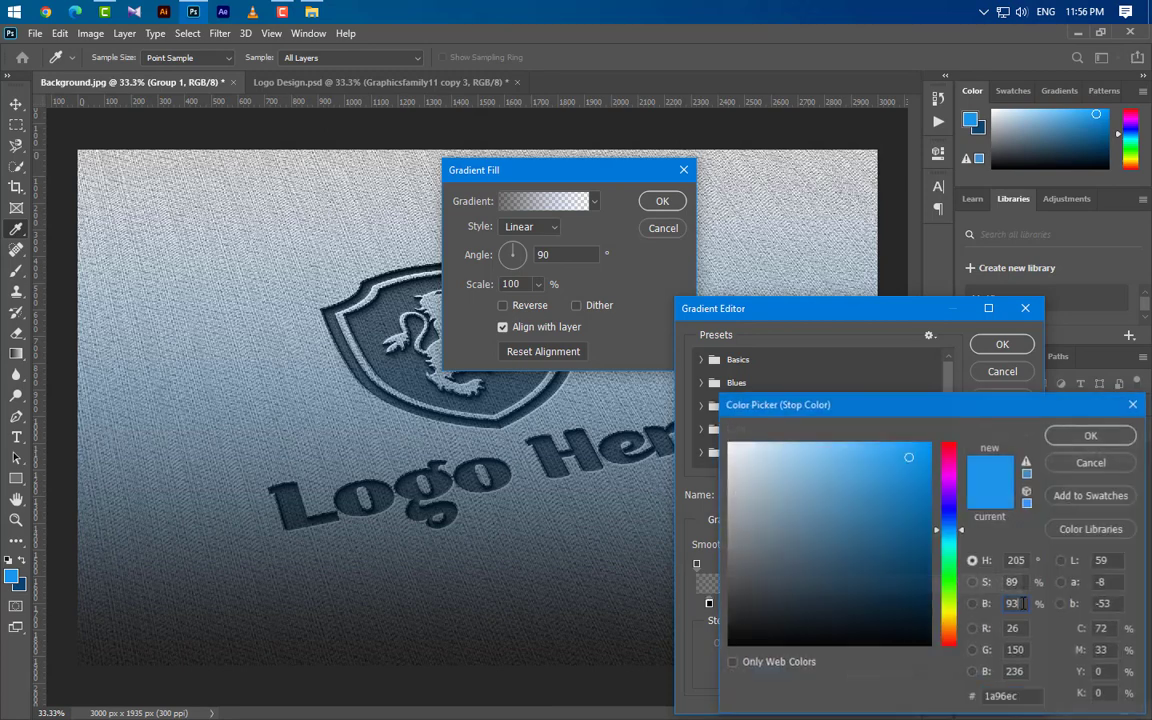
click(729, 444)
click(1112, 440)
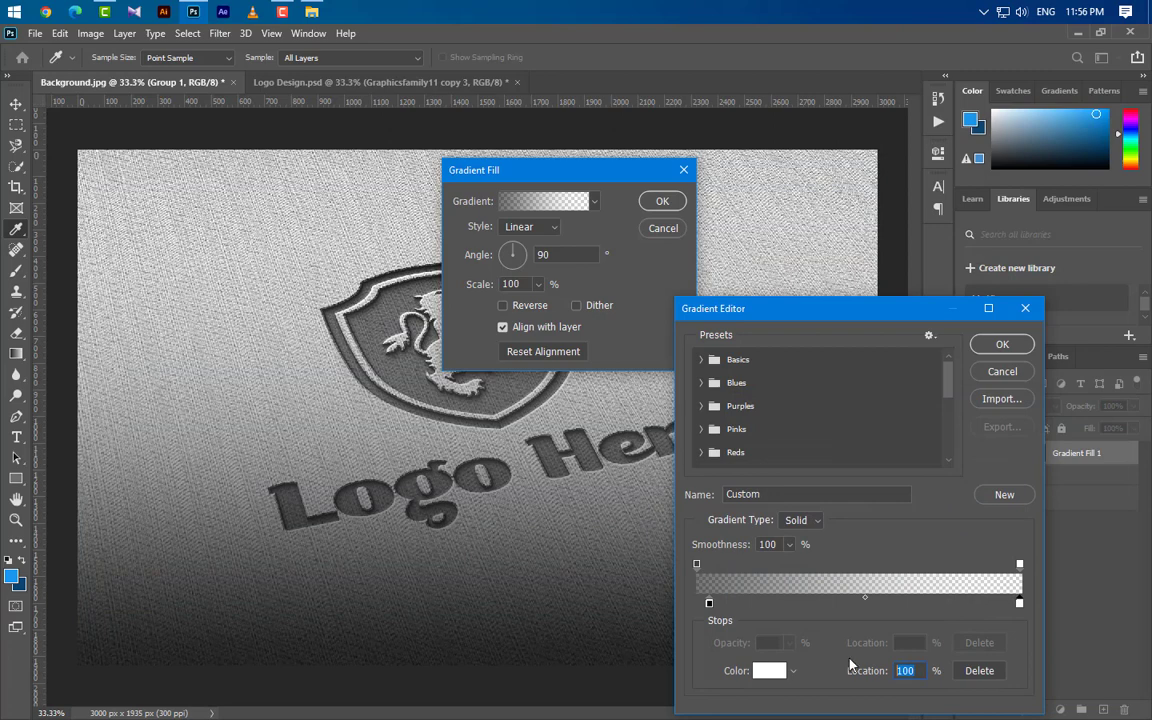
text(86)
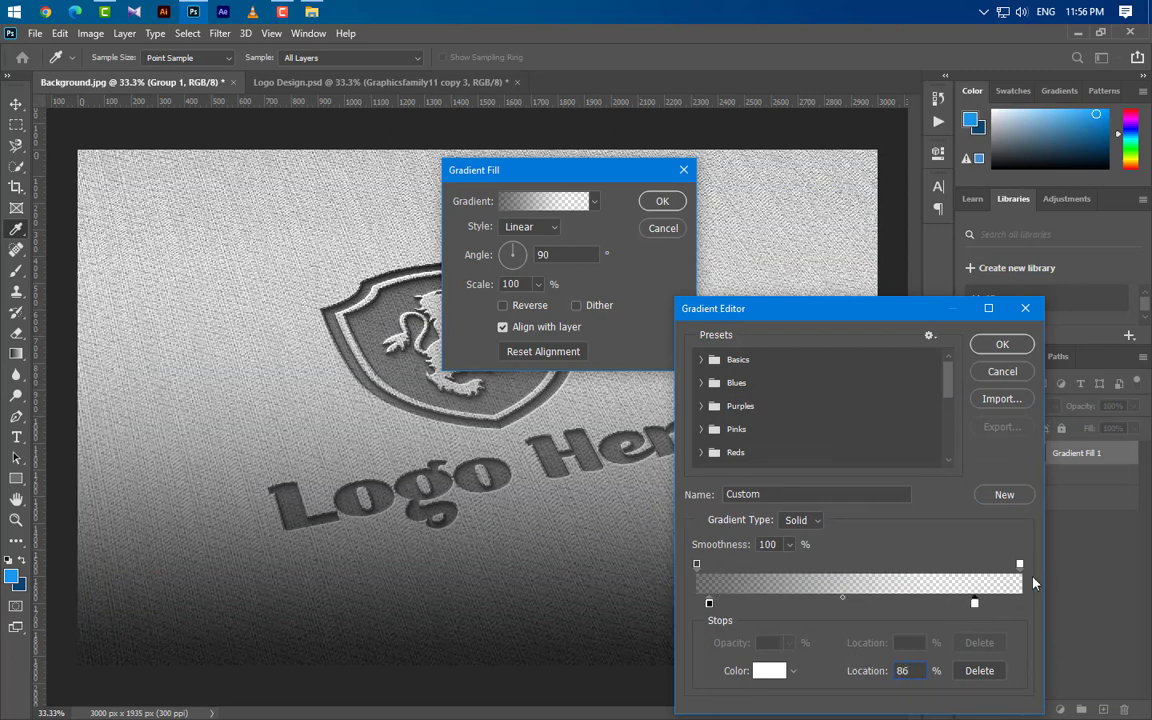
Raise the gradient's ending opacity stop to 100% and accept the edited gradient.
click(1019, 565)
click(789, 643)
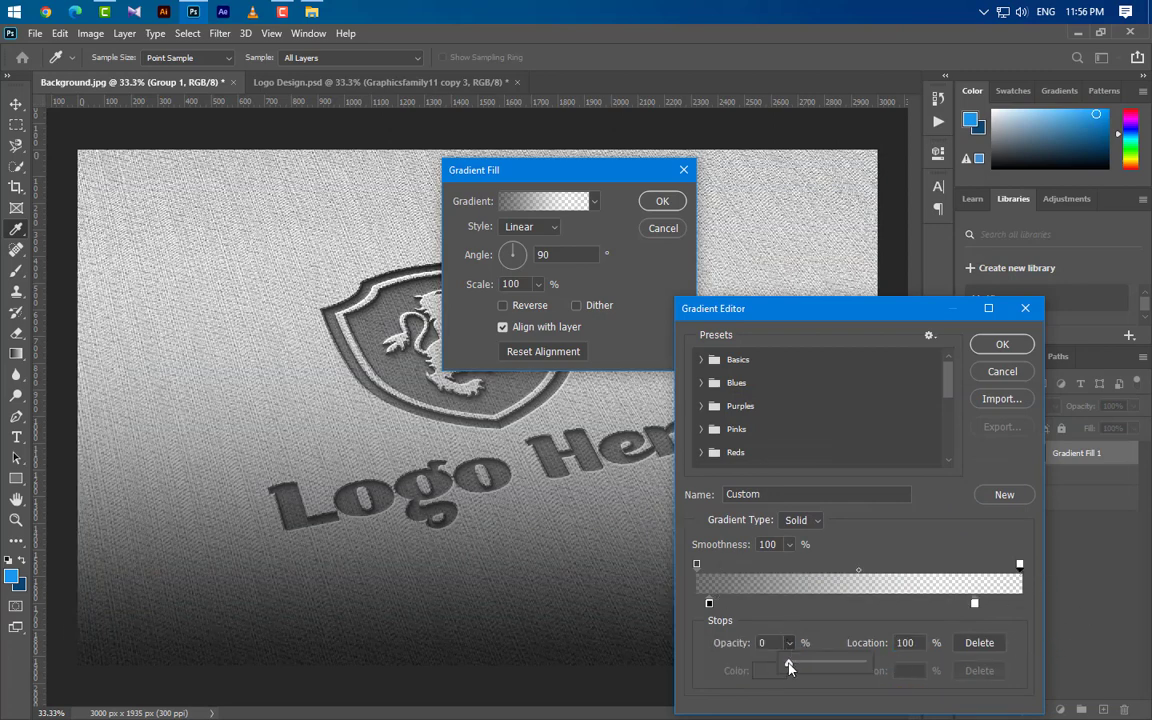
drag(786, 662, 1078, 638)
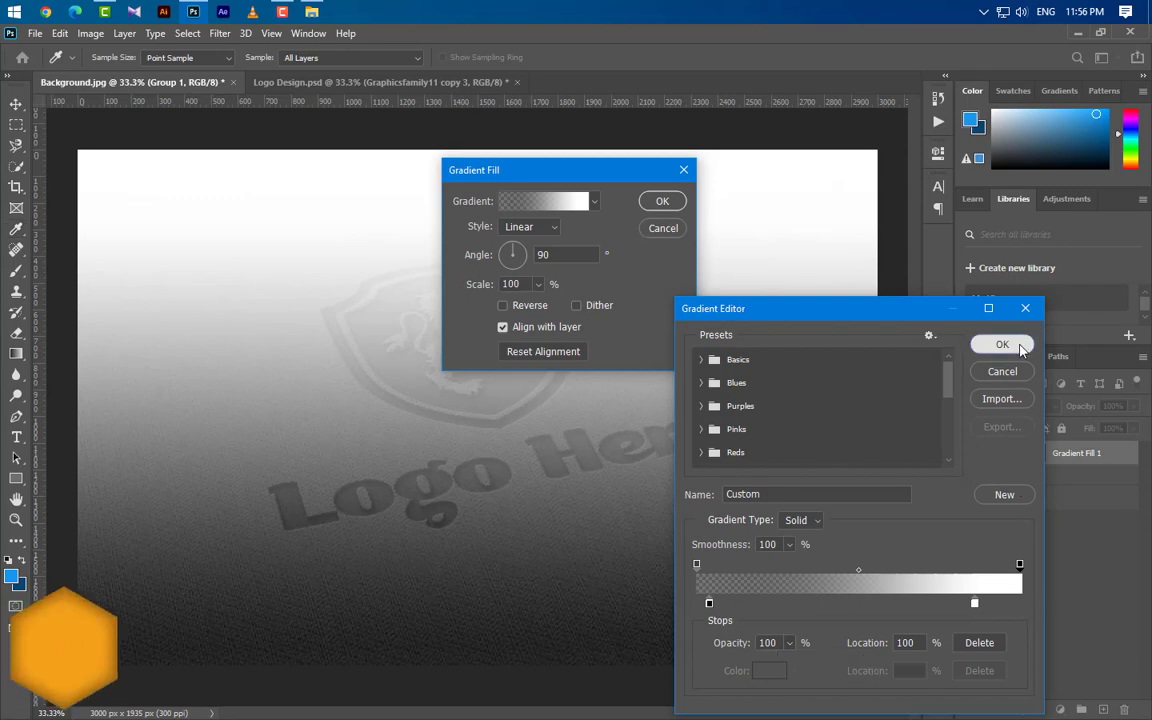
click(1010, 343)
Keep the gradient fill Linear at 90°, set its scale to 120% and apply it.
click(530, 226)
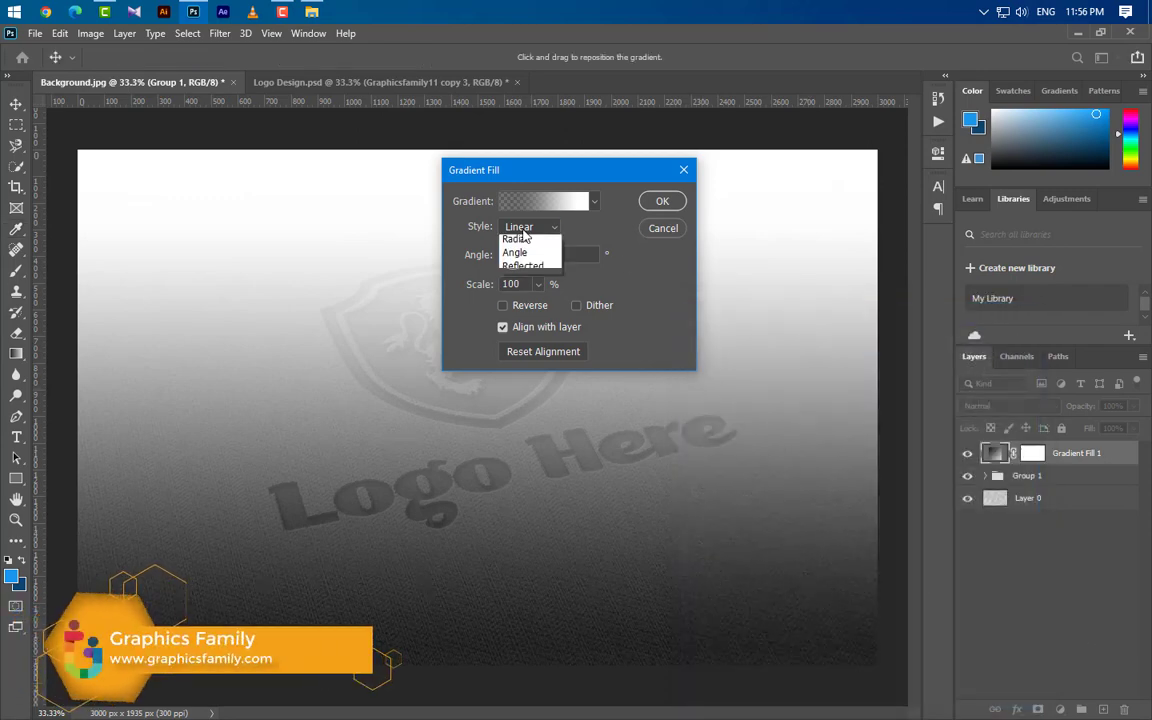
click(519, 233)
key(Tab)
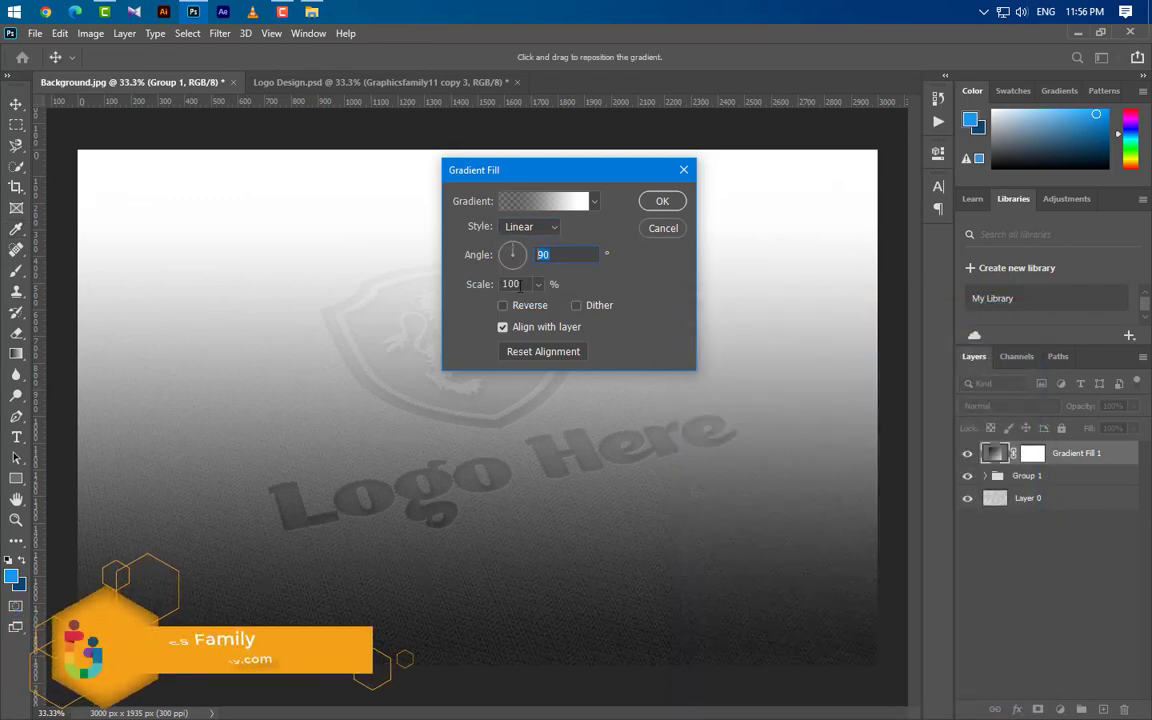
key(Tab)
text(120)
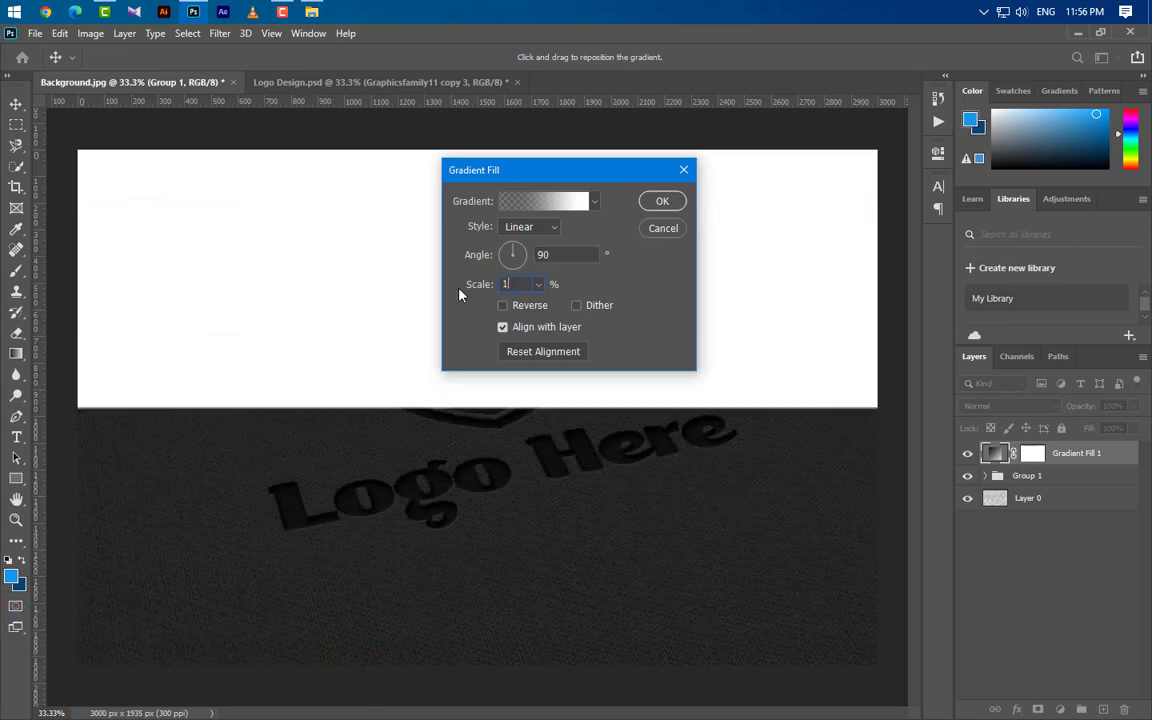
click(662, 202)
Set the gradient fill layer to Soft Light blend mode at 55% opacity.
click(1028, 408)
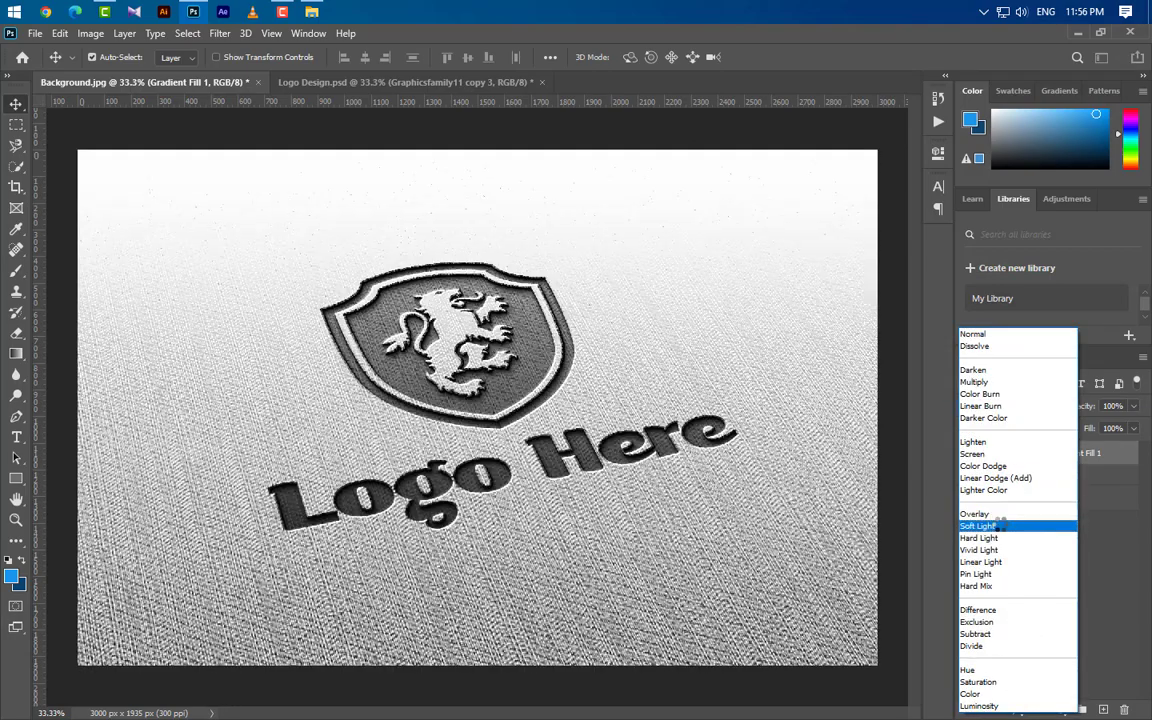
click(1001, 529)
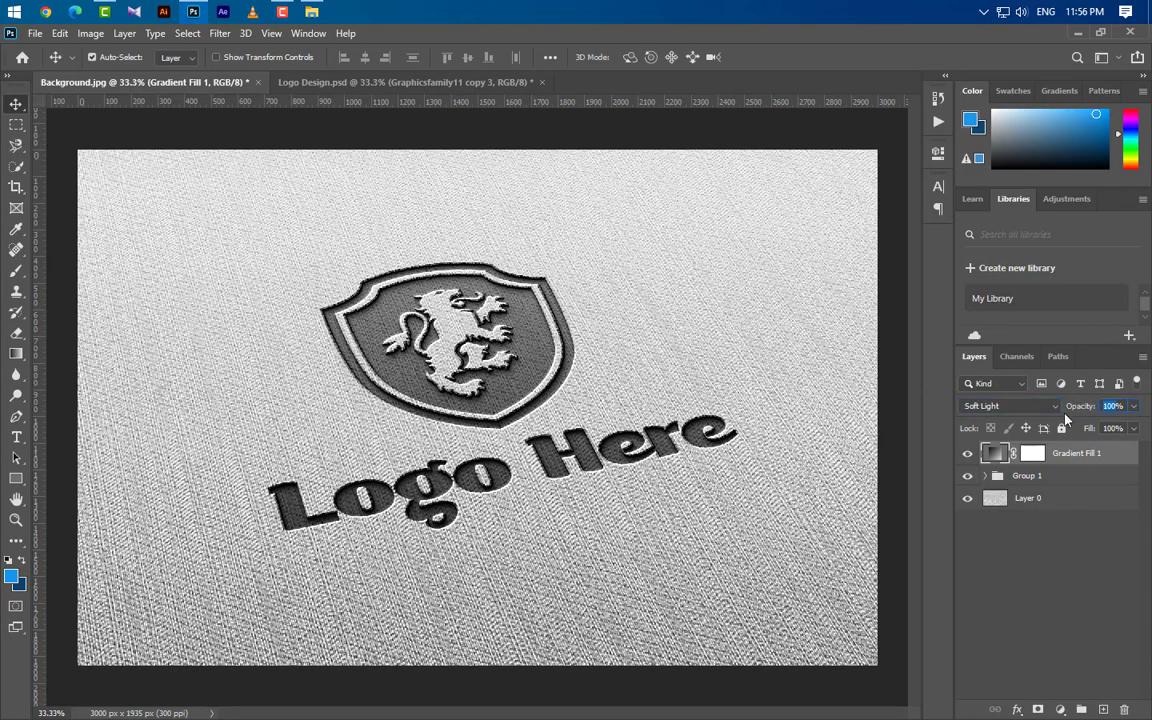
text(55)
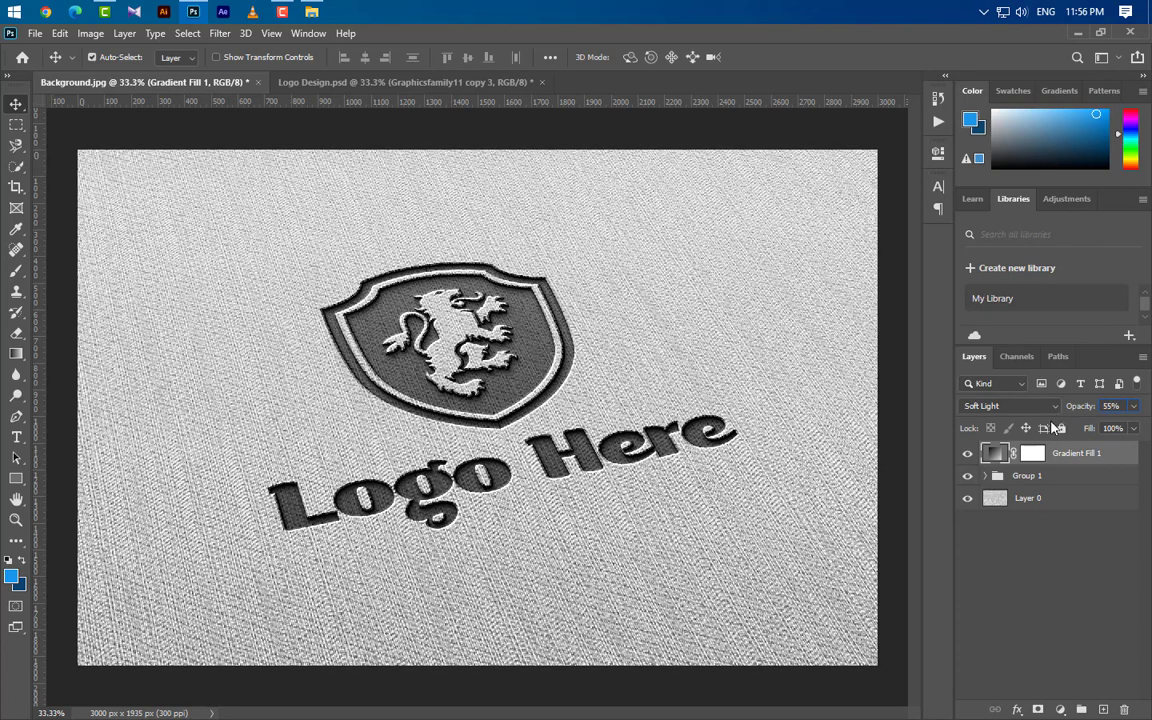
Duplicate the gradient fill layer, then set the copy's gradient angle to 145° and its opacity to 36%.
drag(1110, 455, 1105, 707)
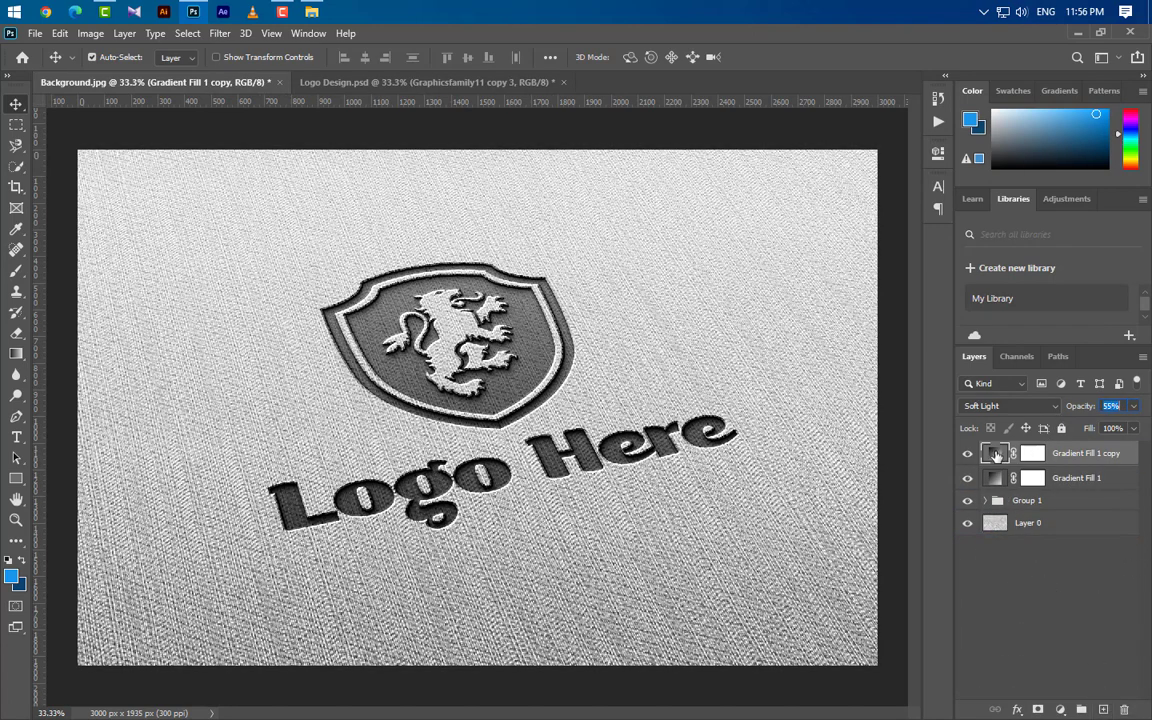
double_click(995, 456)
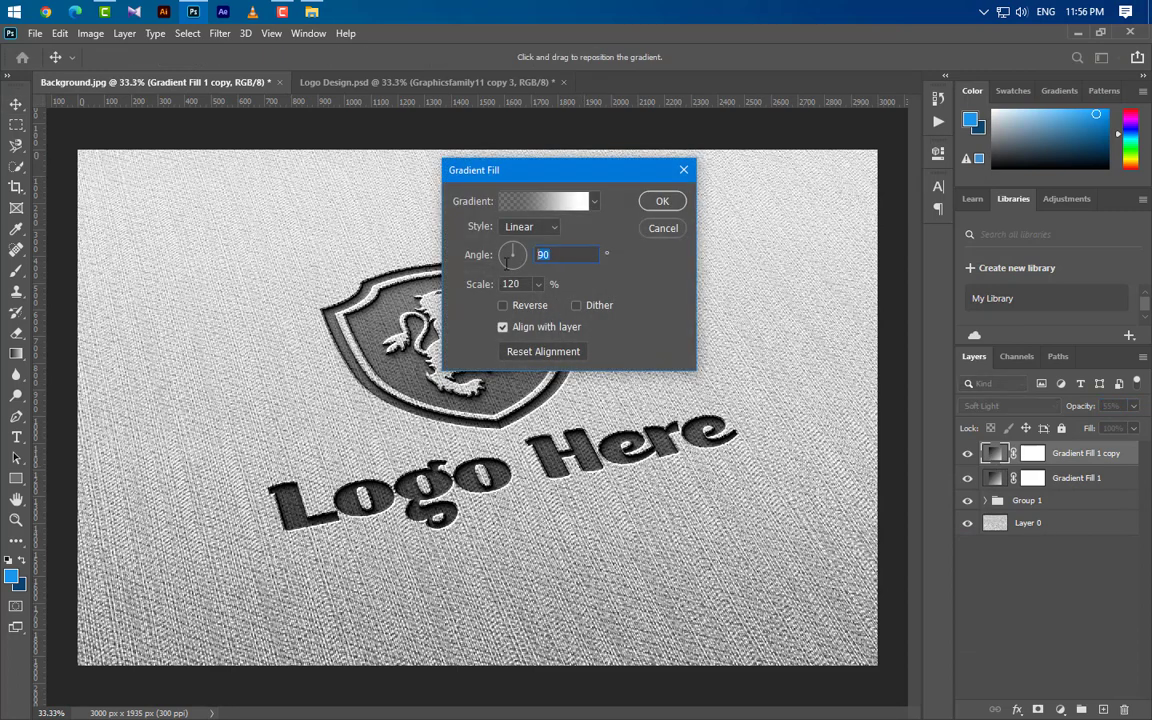
text(145)
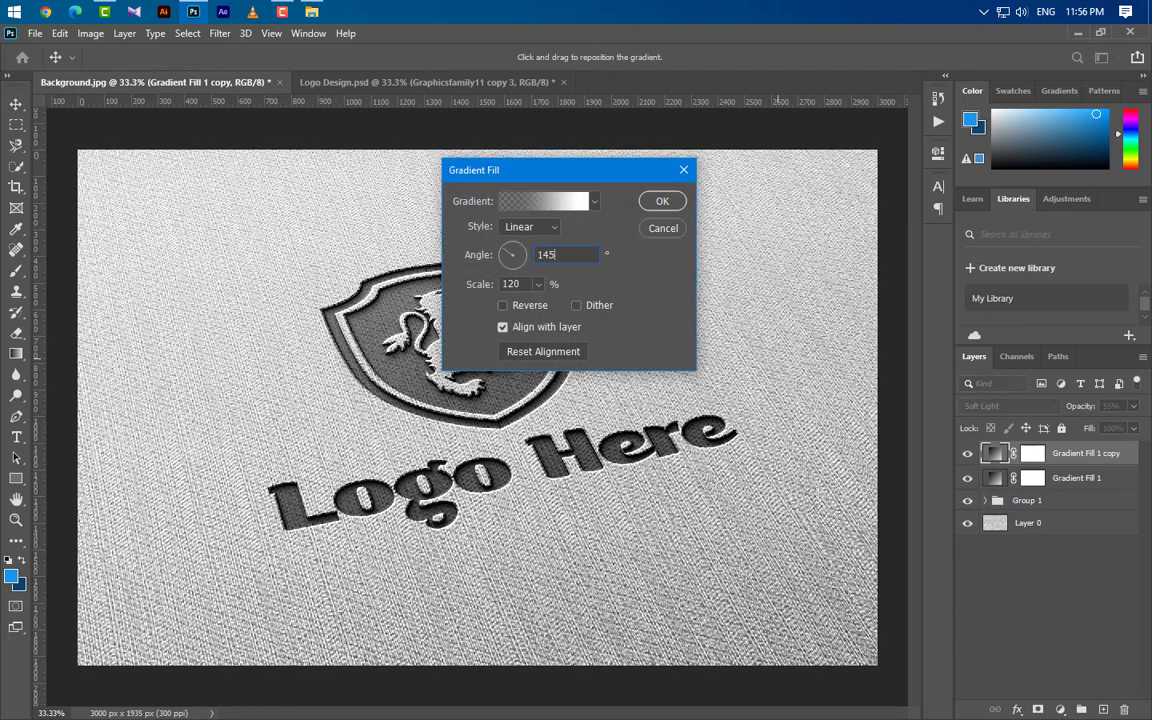
click(664, 200)
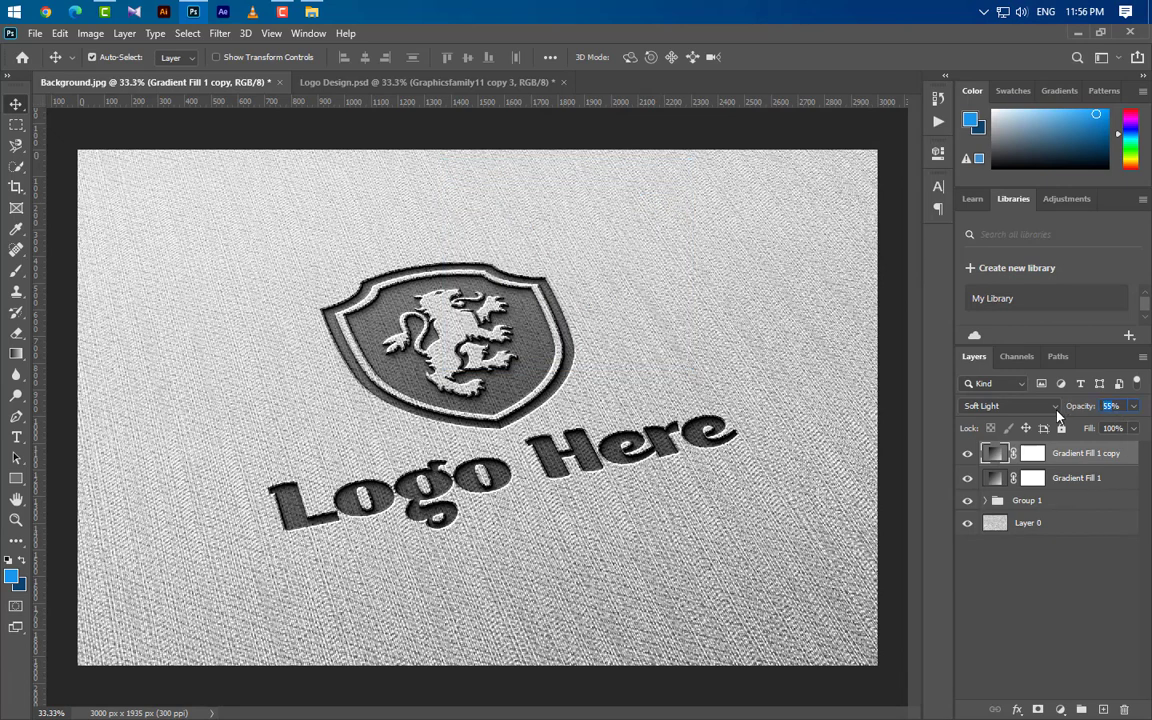
text(36)
Duplicate the 145° gradient fill layer, set the new copy to 30% opacity and group all three gradient fills.
key(ctrl+j)
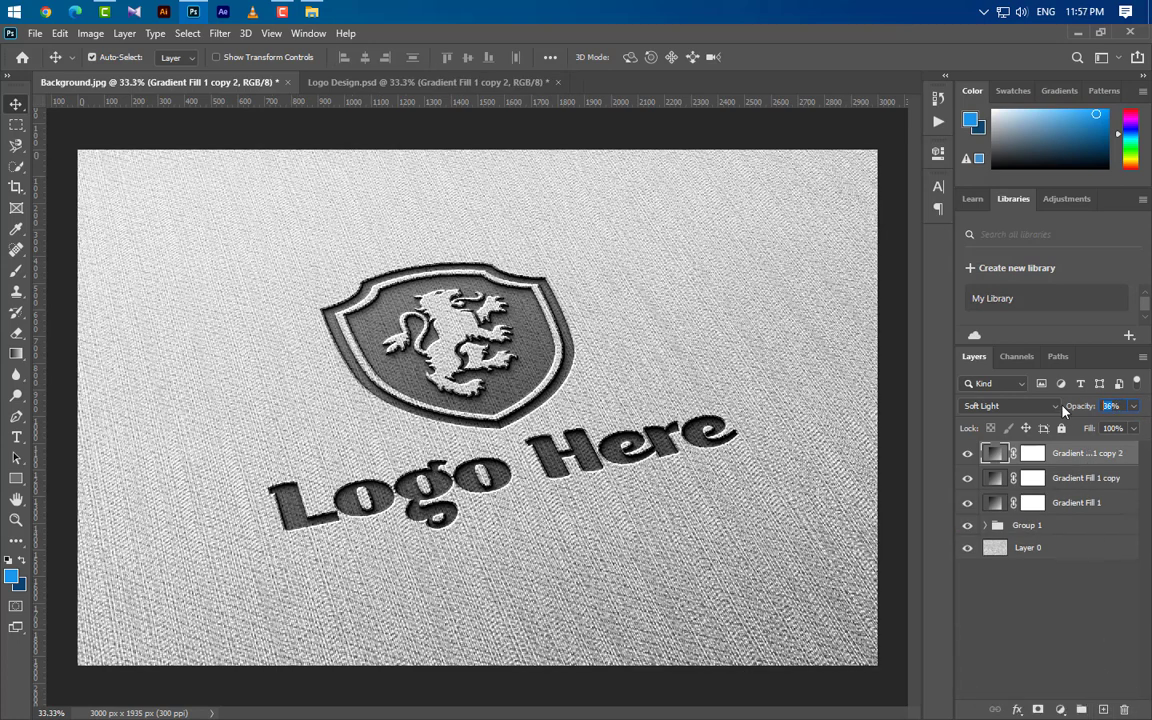
text(30)
ctrl+click(1088, 483)
ctrl+click(1099, 506)
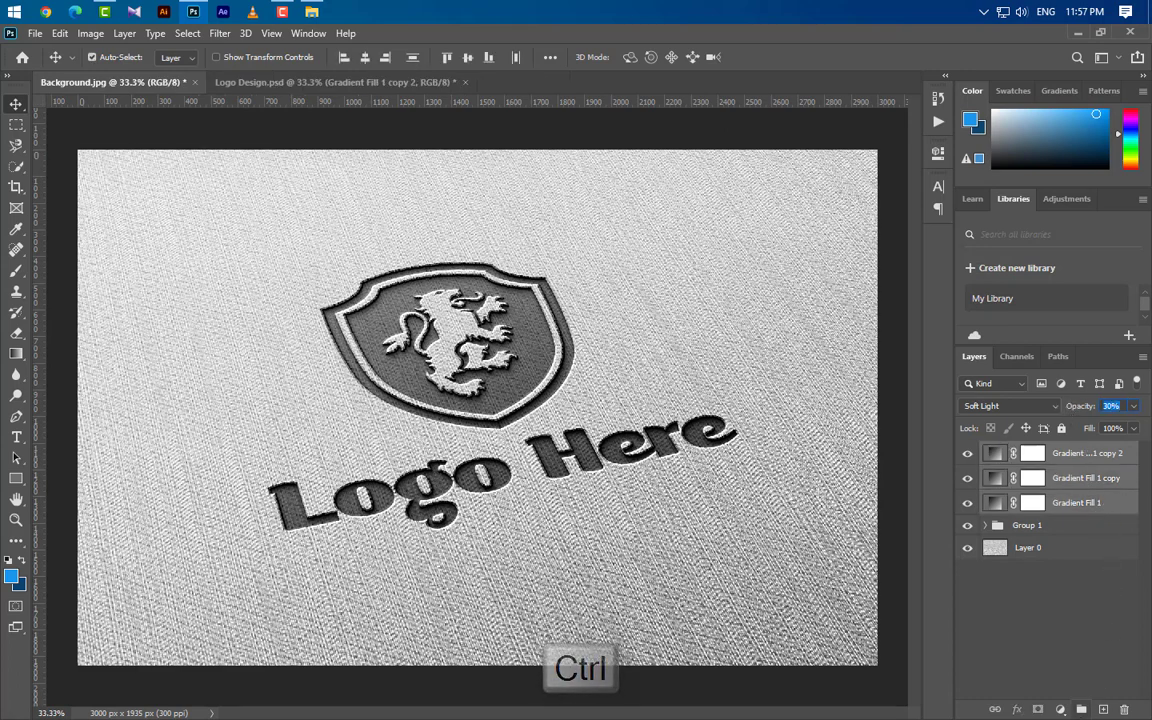
key(ctrl+g)
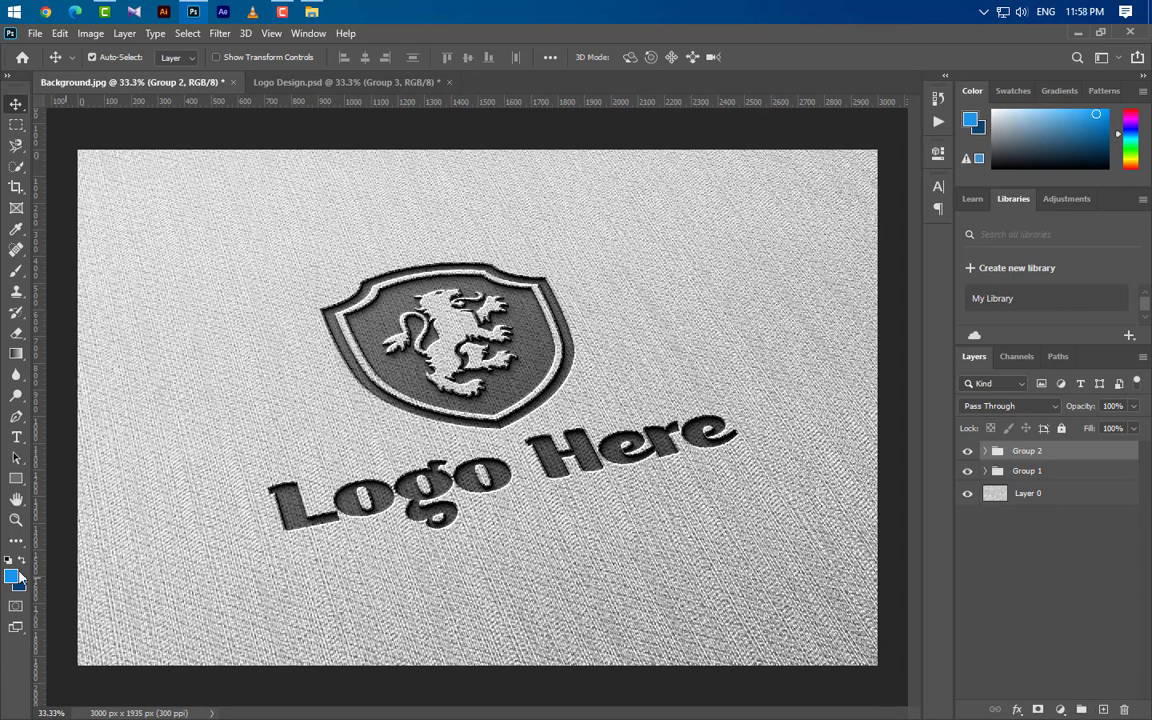
Draw a narrow vertical blue rectangle about 75 × 2208 px across the canvas and rotate it to -70°.
click(16, 479)
drag(539, 123, 559, 709)
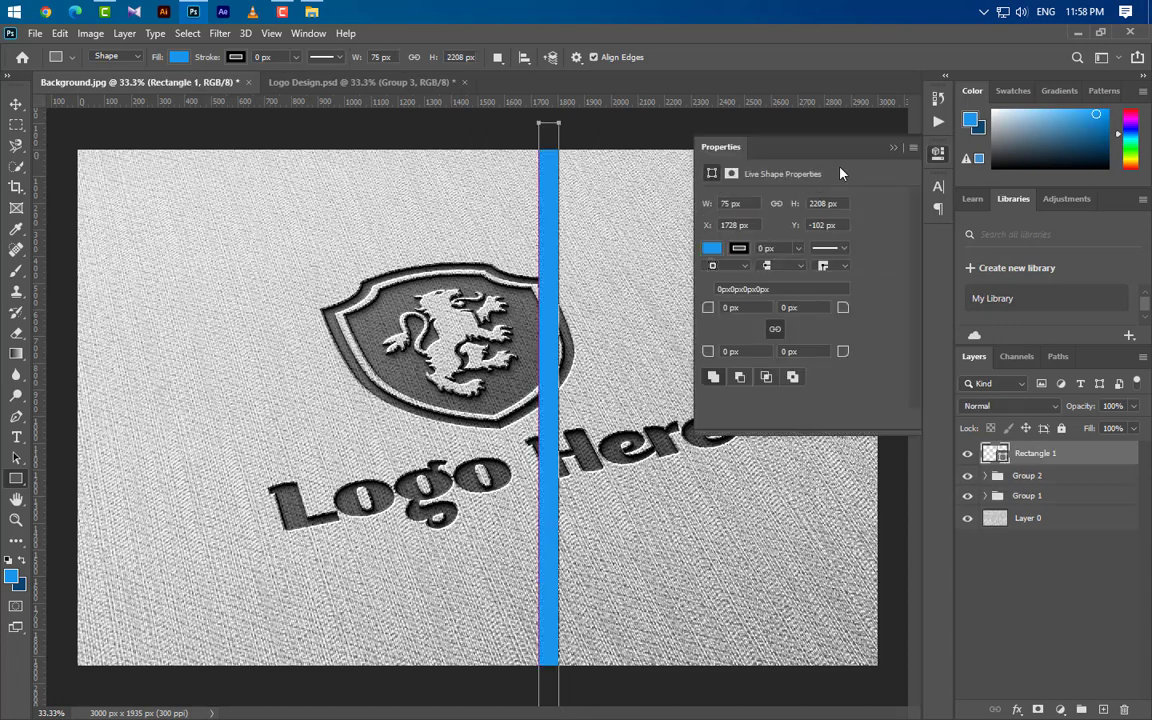
key(ctrl+t)
drag(680, 107, 395, 120)
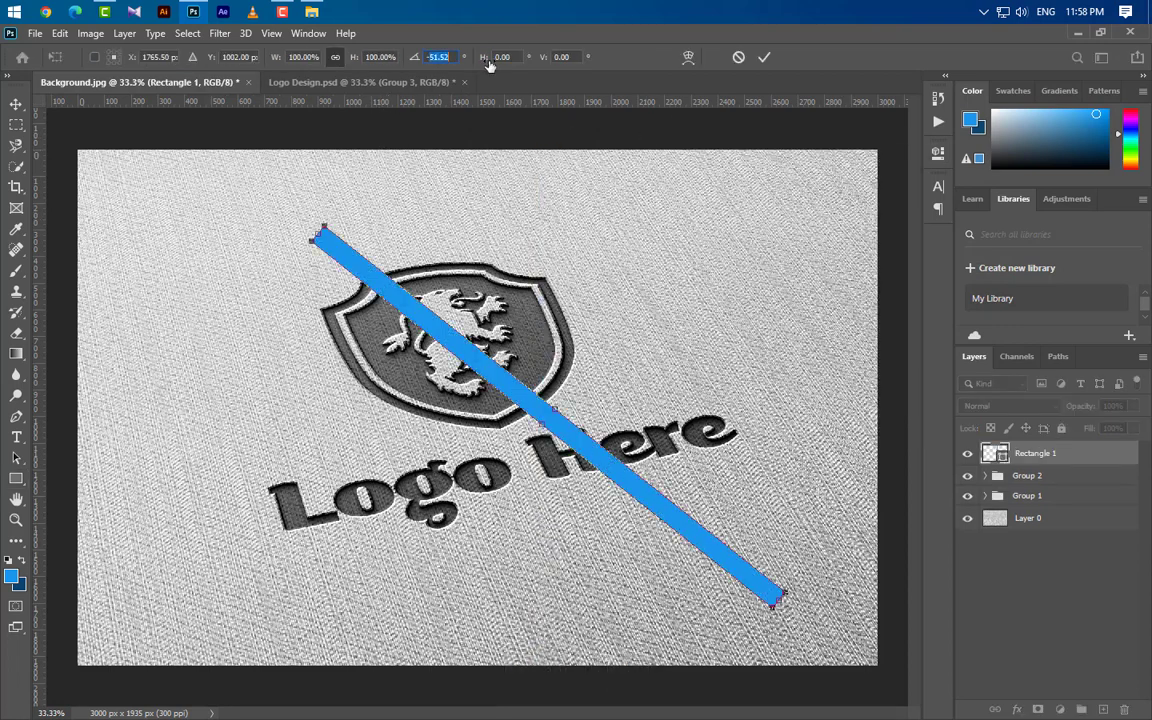
text(-70)
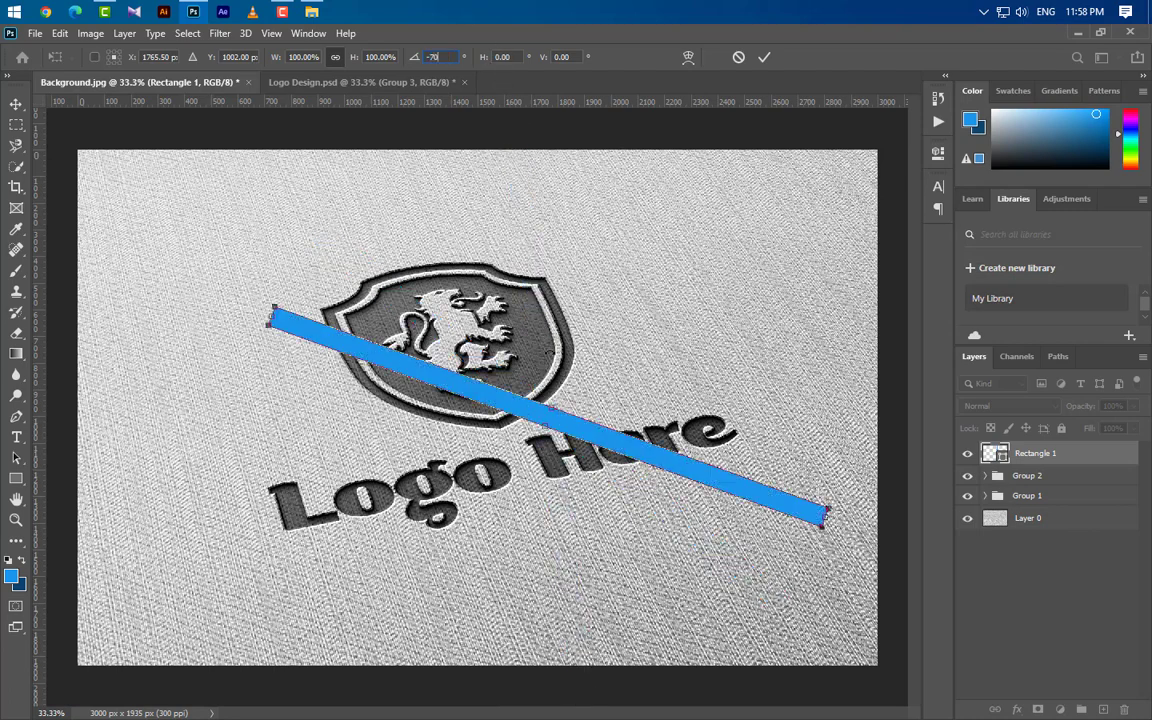
Move the rotated strip above the shield, stretch both ends beyond the canvas edges and convert it to a regular path.
drag(588, 437, 604, 259)
drag(842, 341, 900, 362)
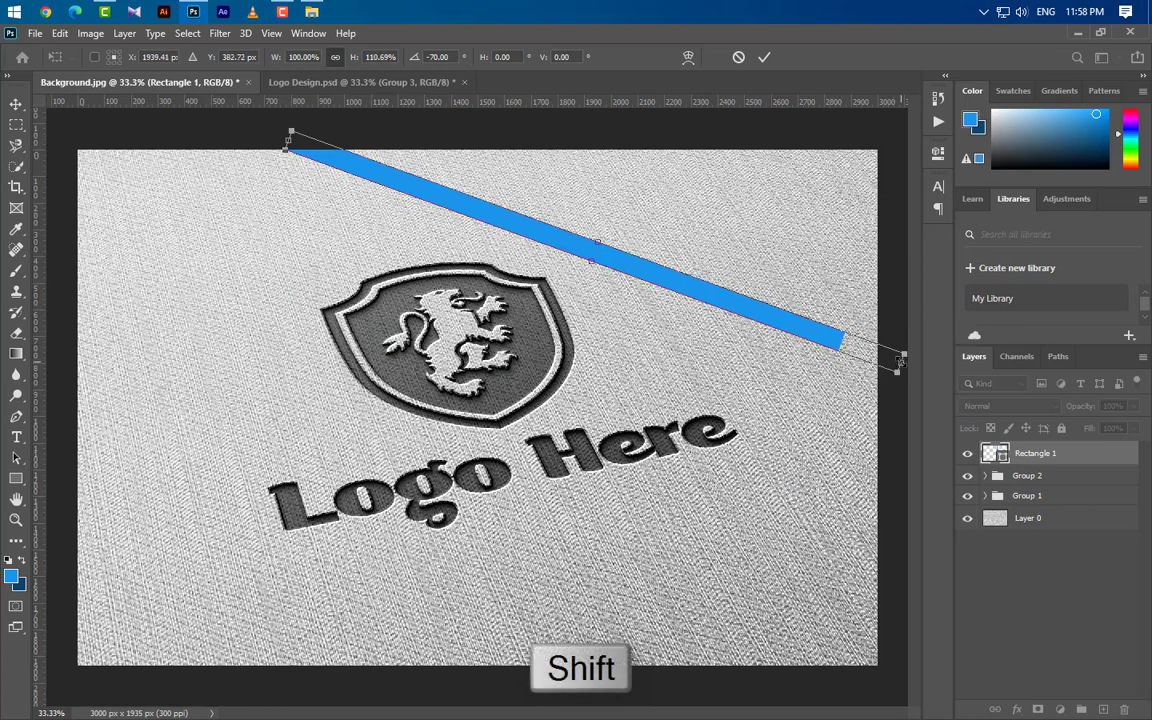
drag(290, 140, 80, 97)
click(767, 61)
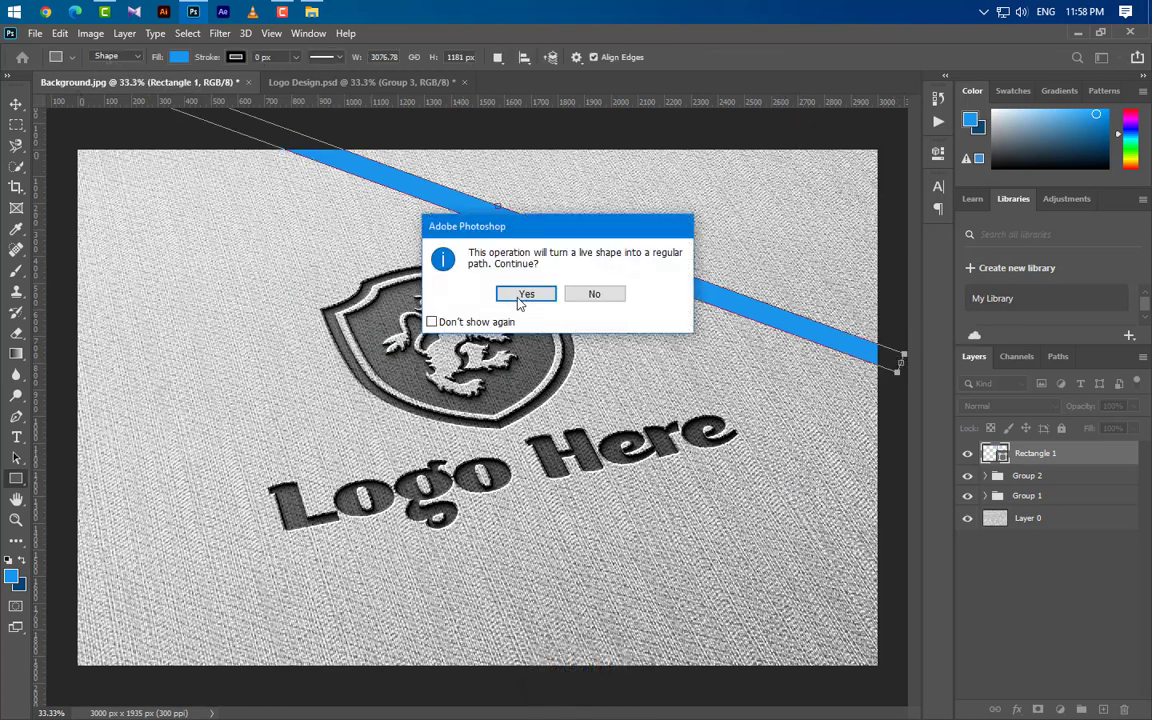
click(527, 294)
Place a parallel copy of the diagonal strip across the logo text and draw a vertical rectangle about 24 × 2172 px over the shield.
click(18, 103)
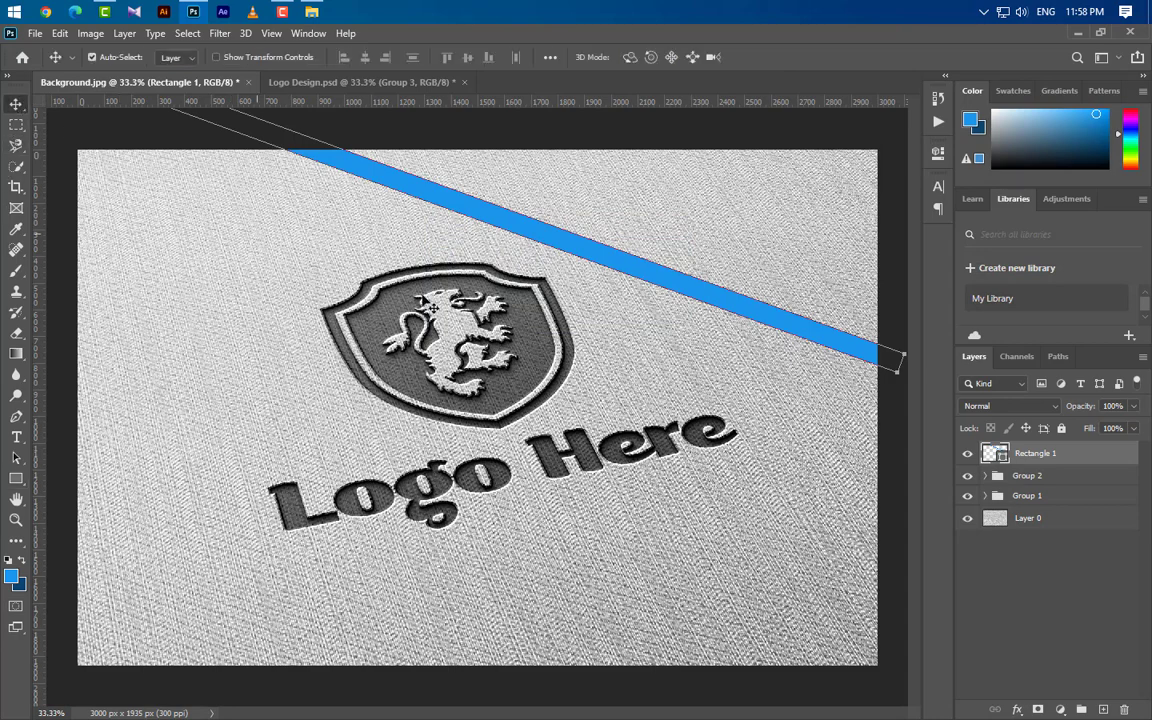
drag(672, 296, 589, 521)
click(16, 479)
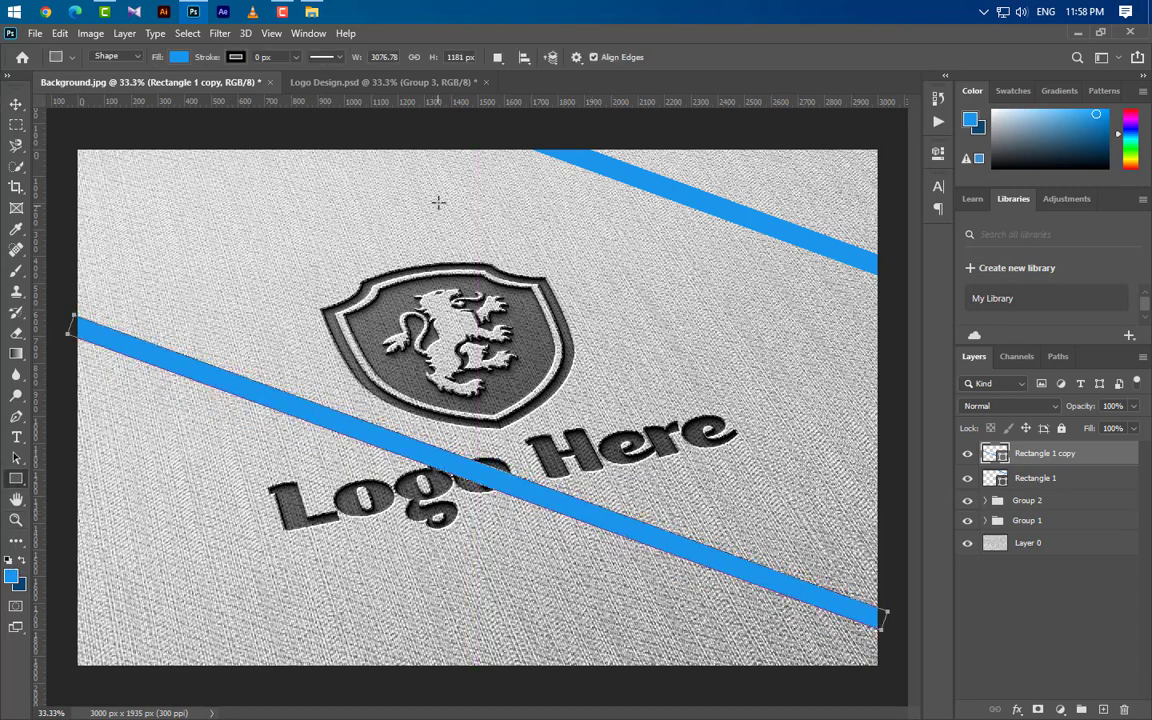
drag(497, 133, 502, 711)
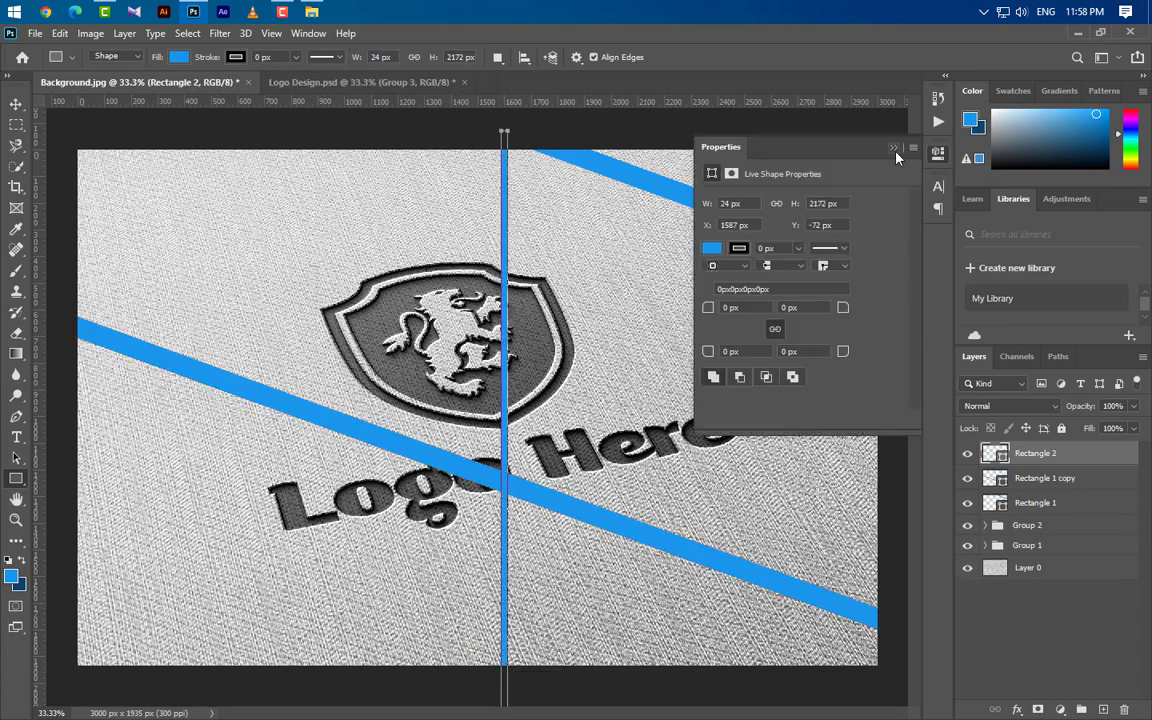
Rotate the thin vertical strip over the shield to -70° so it runs parallel to the thick strips.
click(893, 148)
key(ctrl+t)
drag(578, 265, 334, 244)
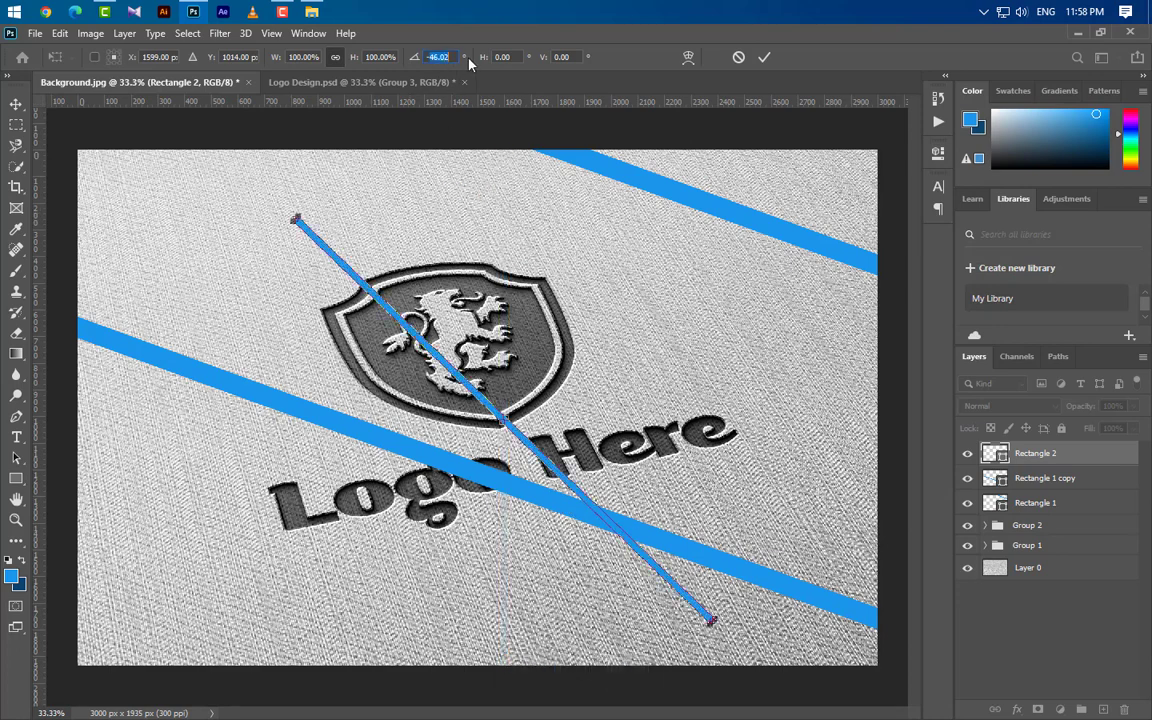
text(-70)
key(Return)
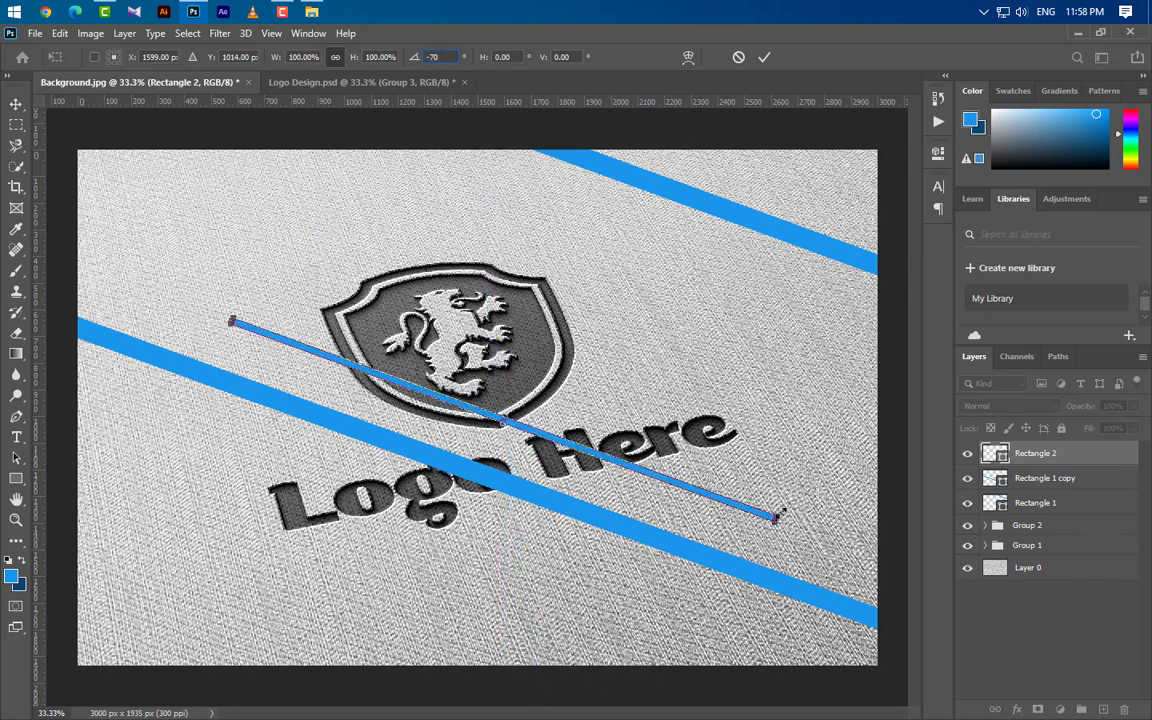
Stretch both ends of the thin strip, move it between the upper thick strip and the shield, and convert it to a regular path.
drag(776, 518, 881, 557)
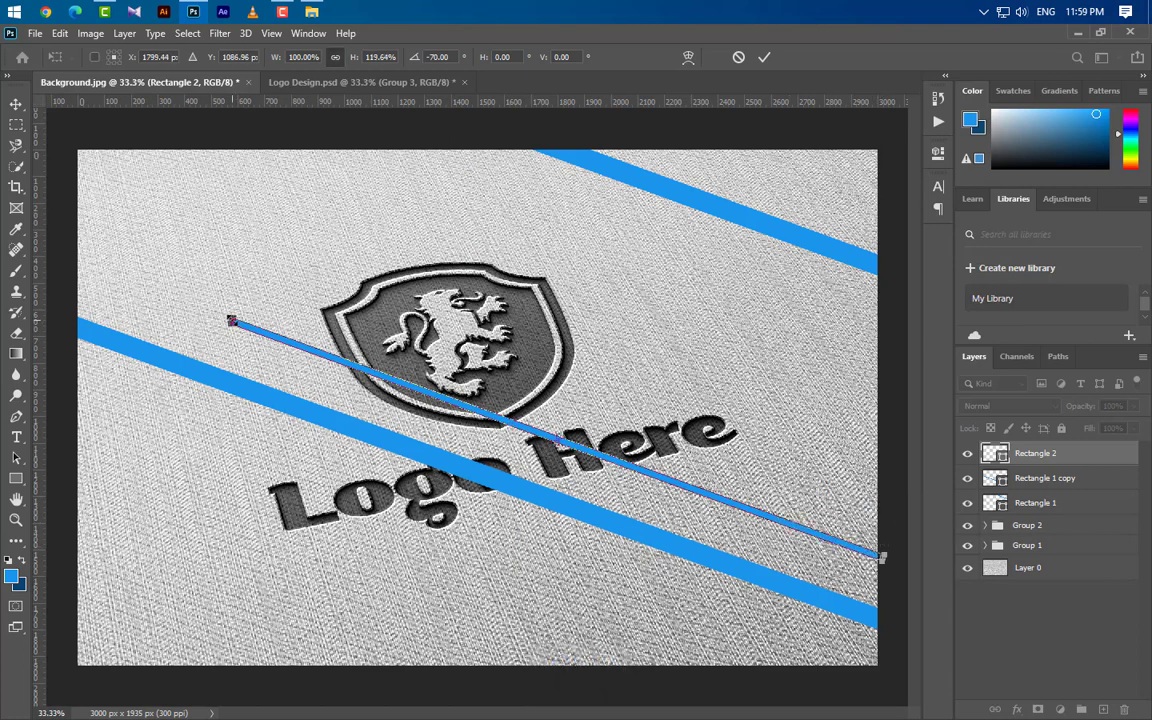
drag(232, 321, 36, 172)
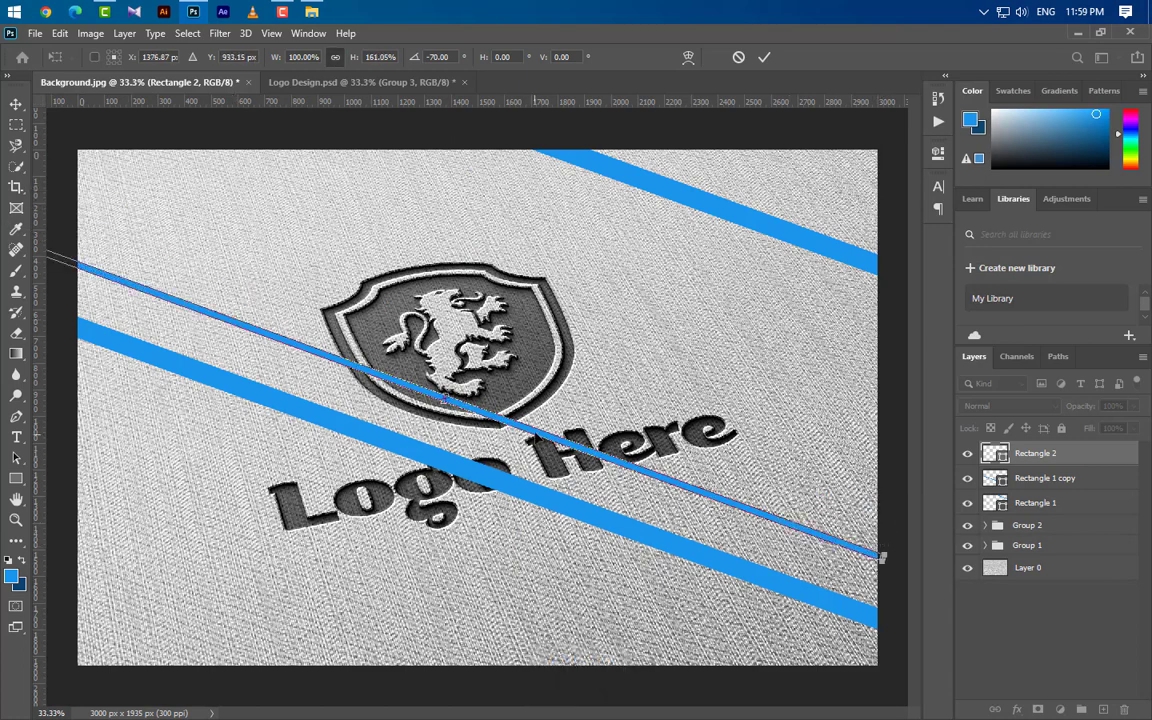
drag(530, 430, 748, 258)
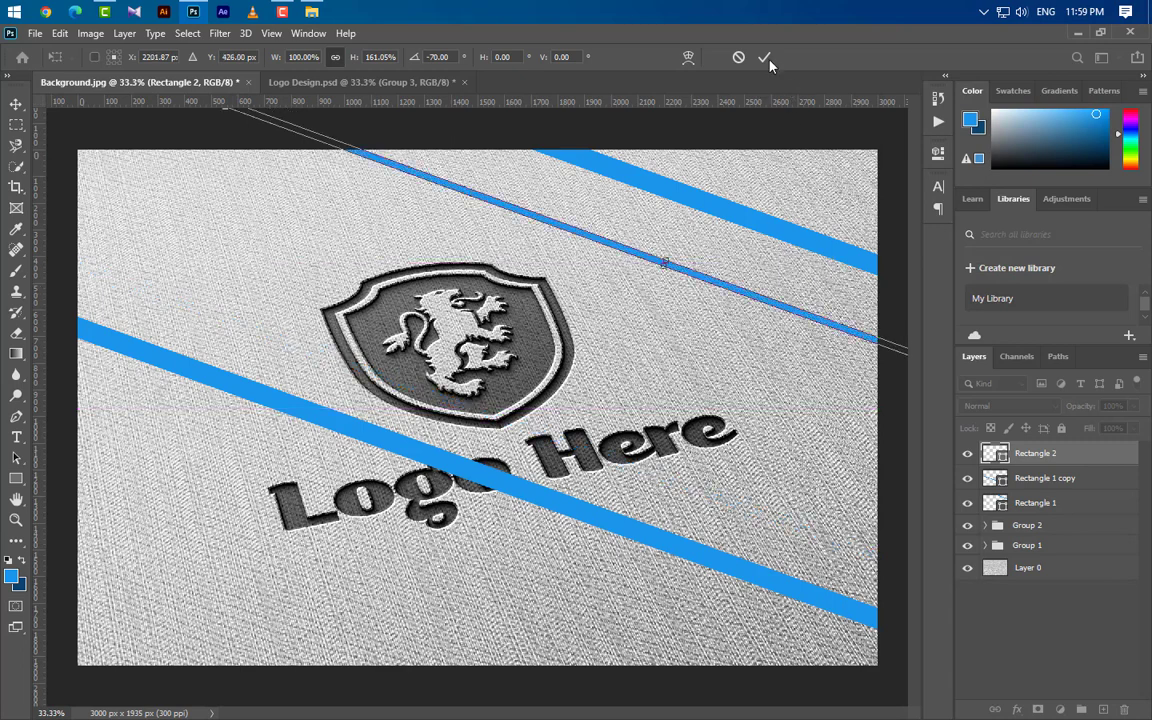
click(764, 58)
click(525, 292)
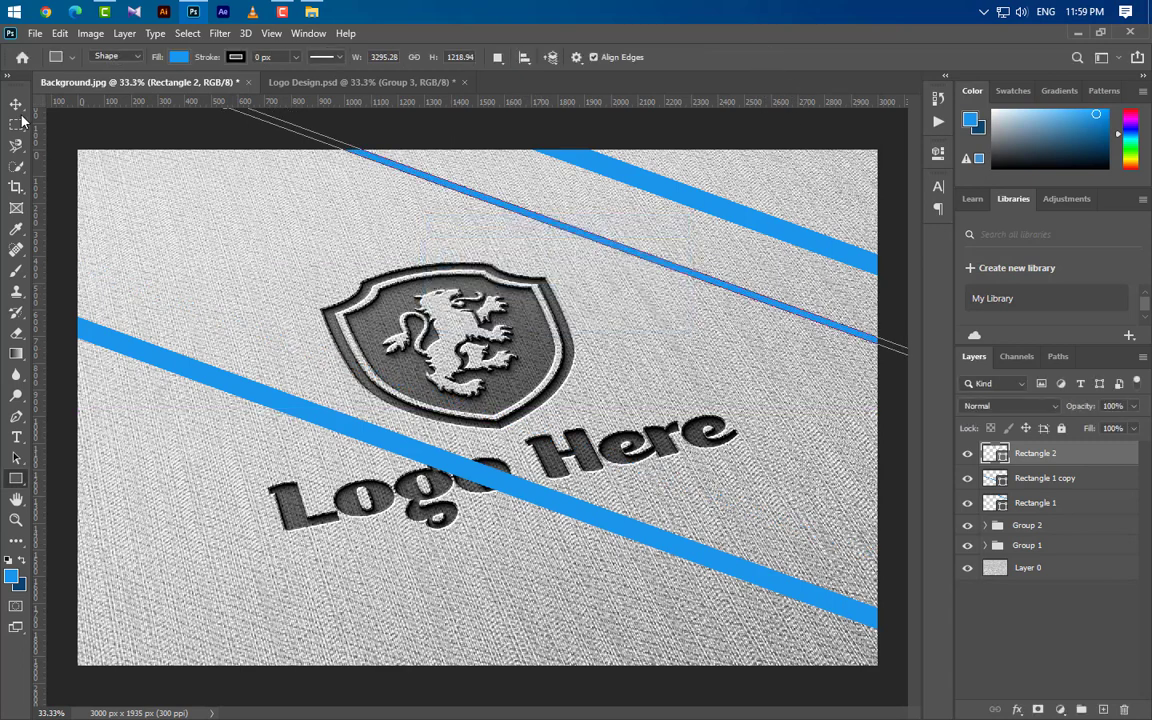
Make three copies of the thin diagonal strip and space all four evenly between the two thick strips.
click(17, 105)
drag(650, 262, 614, 452)
drag(614, 452, 463, 405)
drag(592, 345, 430, 317)
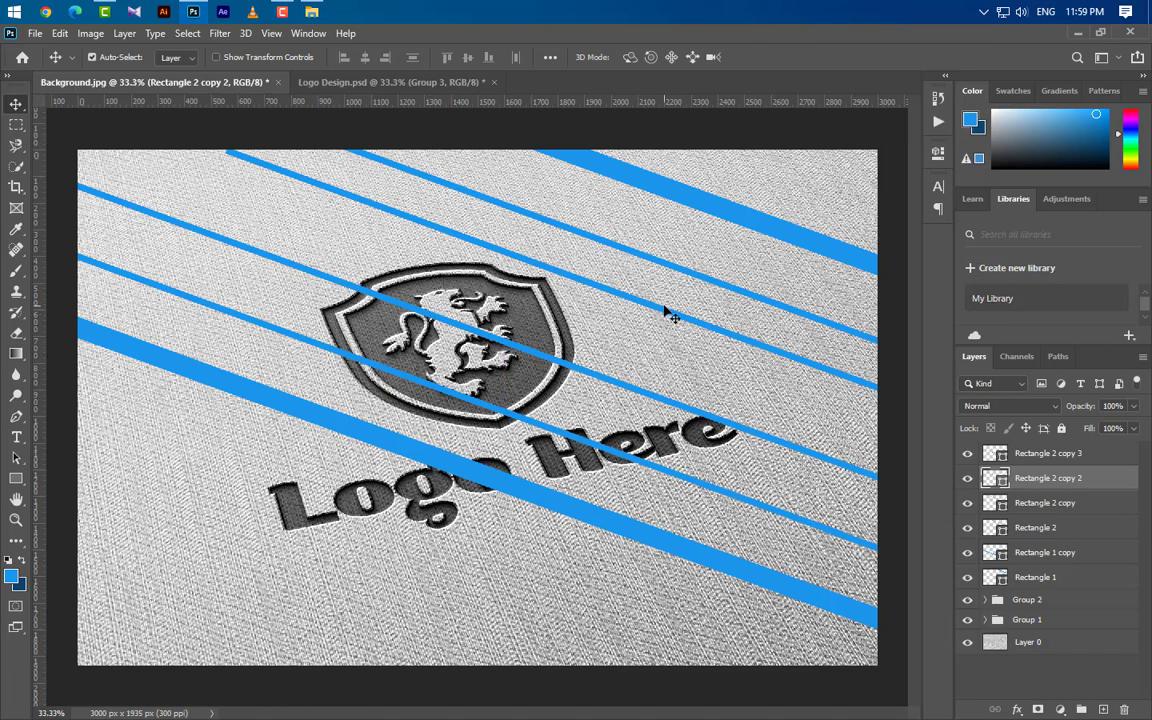
drag(660, 317, 585, 305)
click(630, 490)
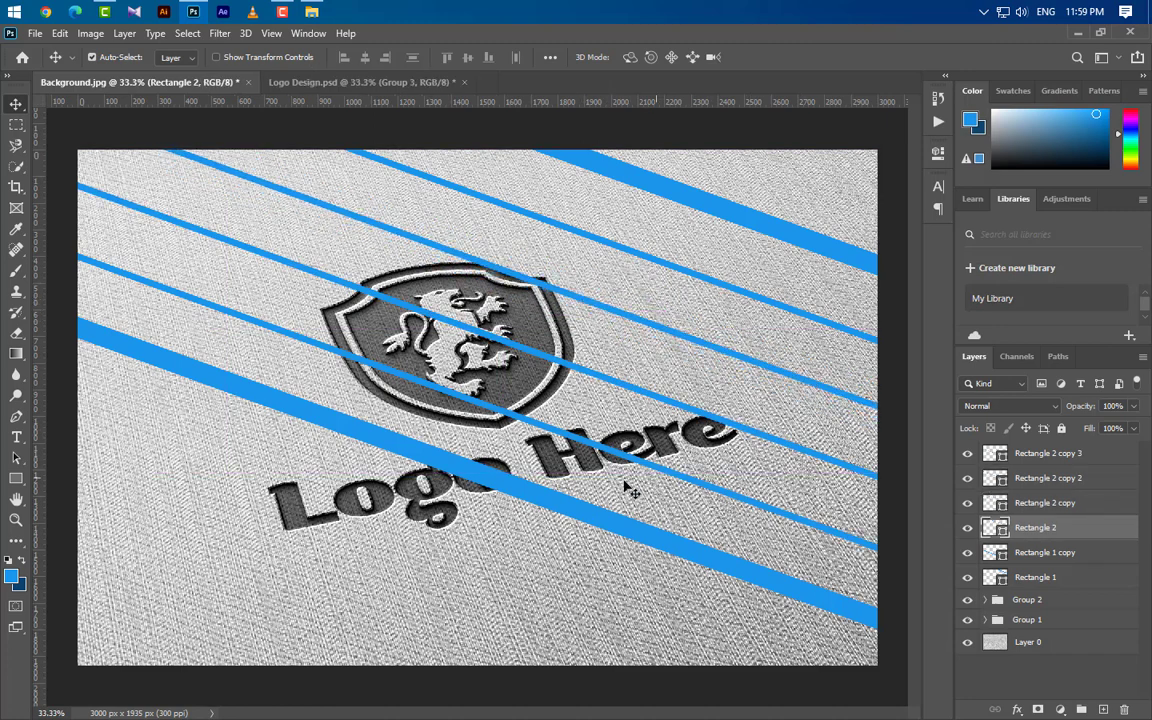
Add three more parallel thin strip copies, evenly spaced below the lower thick strip.
click(1040, 453)
drag(1003, 455, 1103, 709)
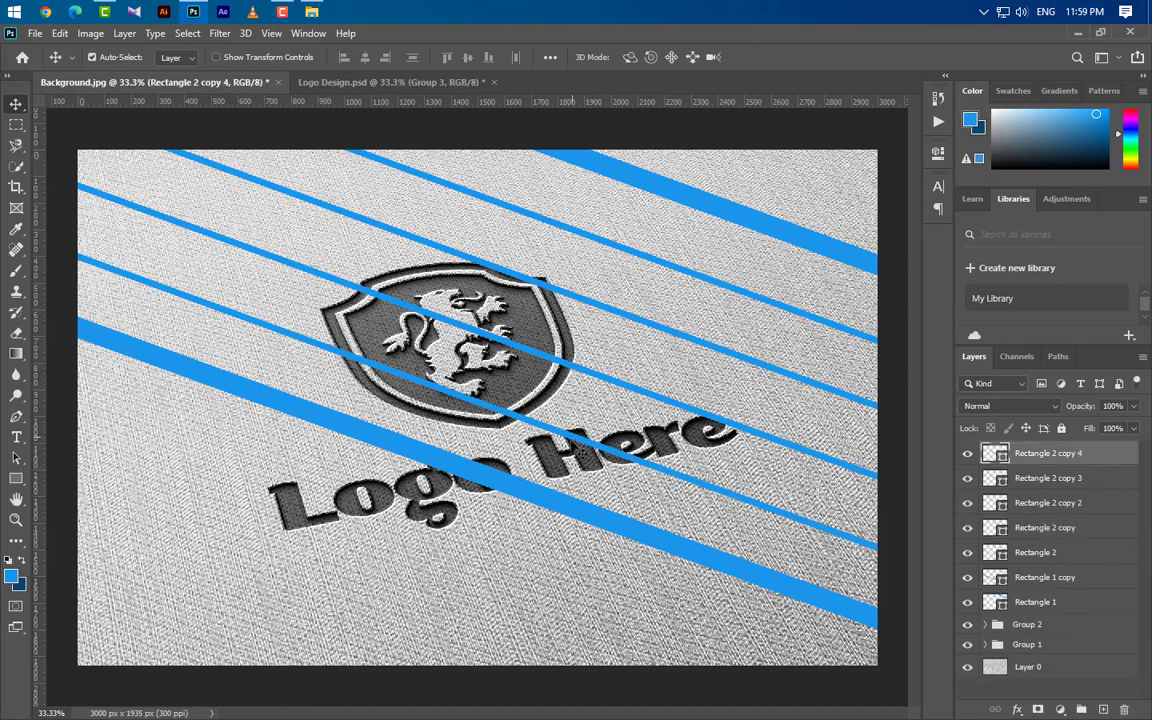
drag(404, 412, 497, 550)
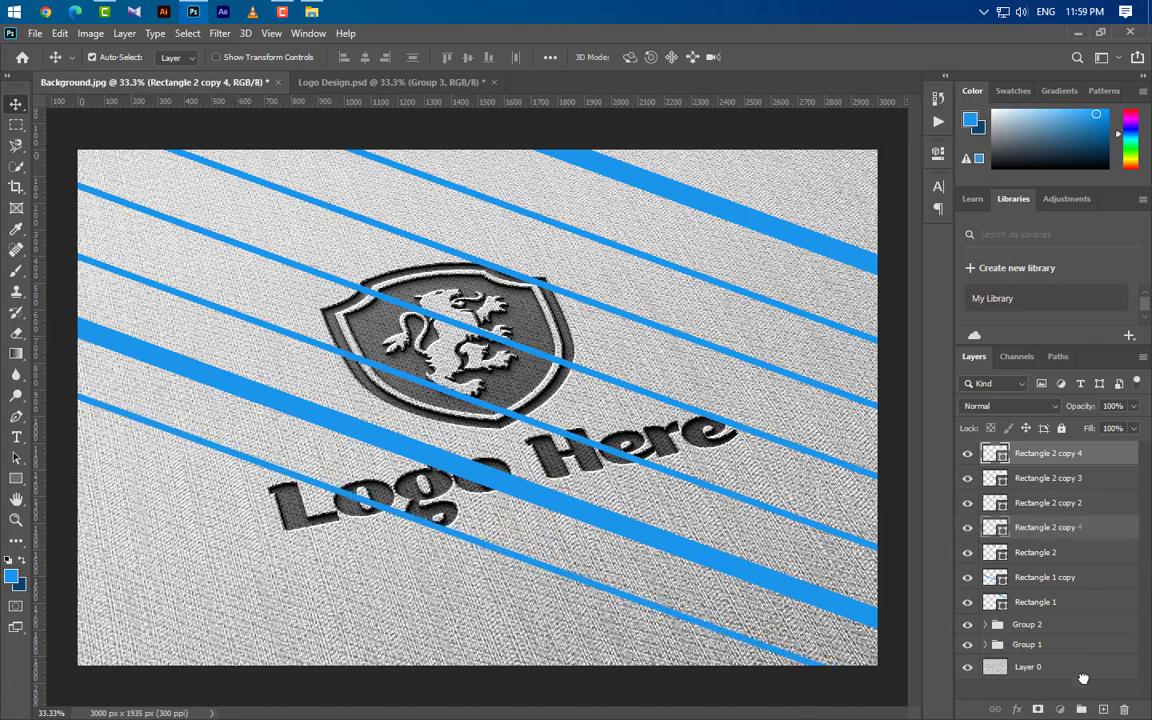
key(ctrl+j)
drag(455, 540, 419, 594)
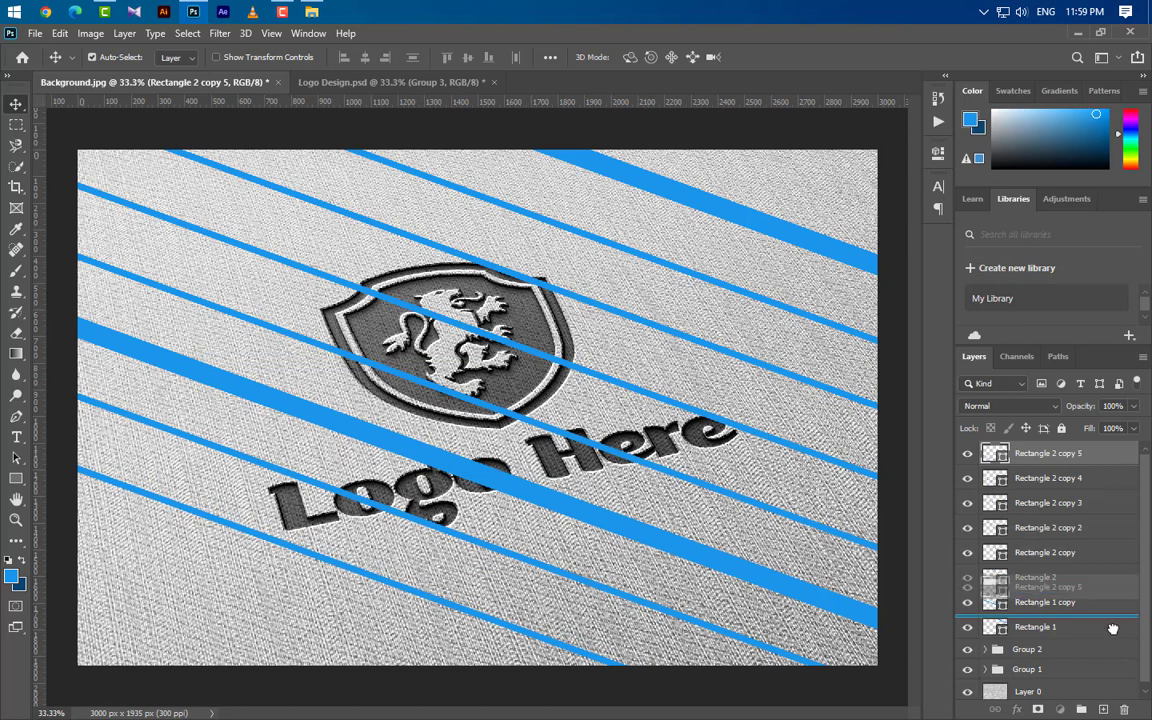
key(ctrl+j)
drag(425, 605, 373, 648)
click(450, 608)
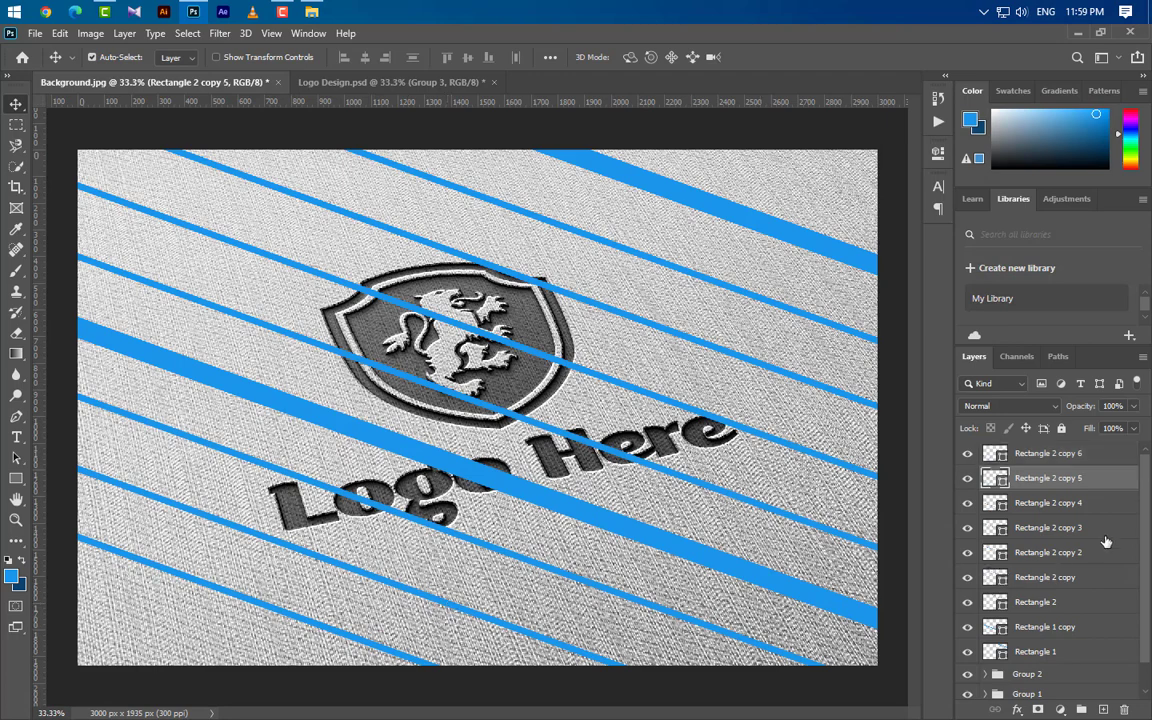
Select all nine rectangle strip layers and convert them into one smart object.
click(1080, 454)
ctrl+click(1085, 478)
ctrl+click(1090, 503)
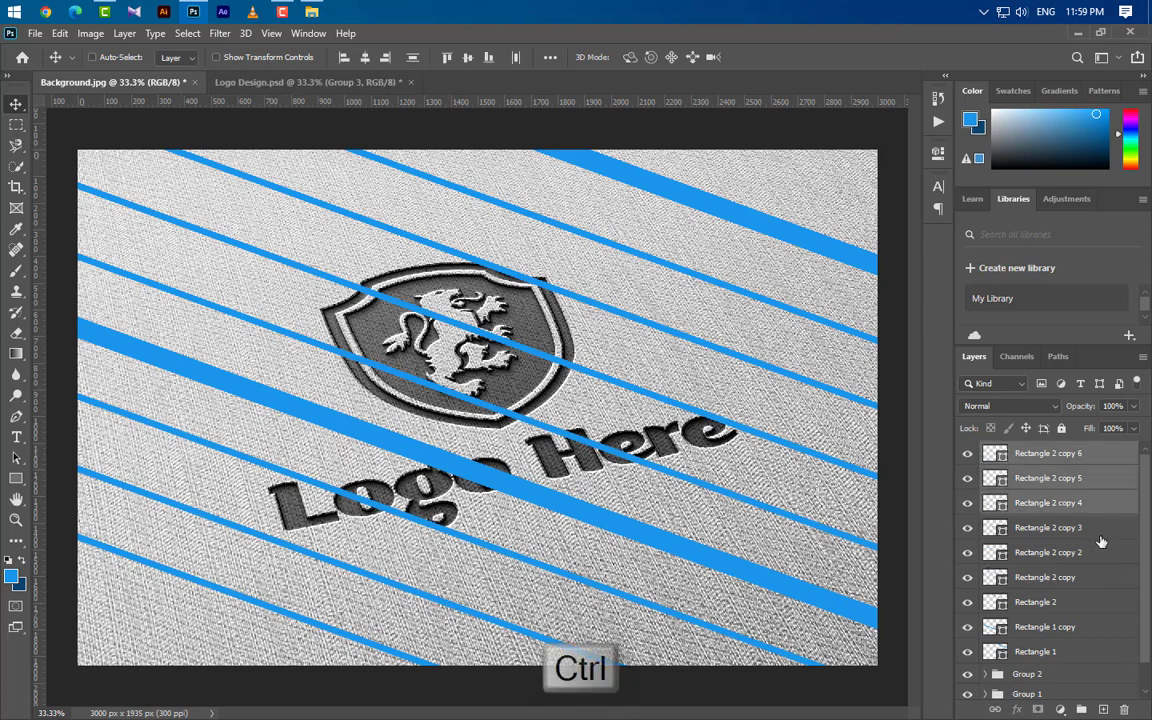
ctrl+click(1095, 527)
ctrl+click(1097, 553)
ctrl+click(1095, 578)
ctrl+click(1090, 603)
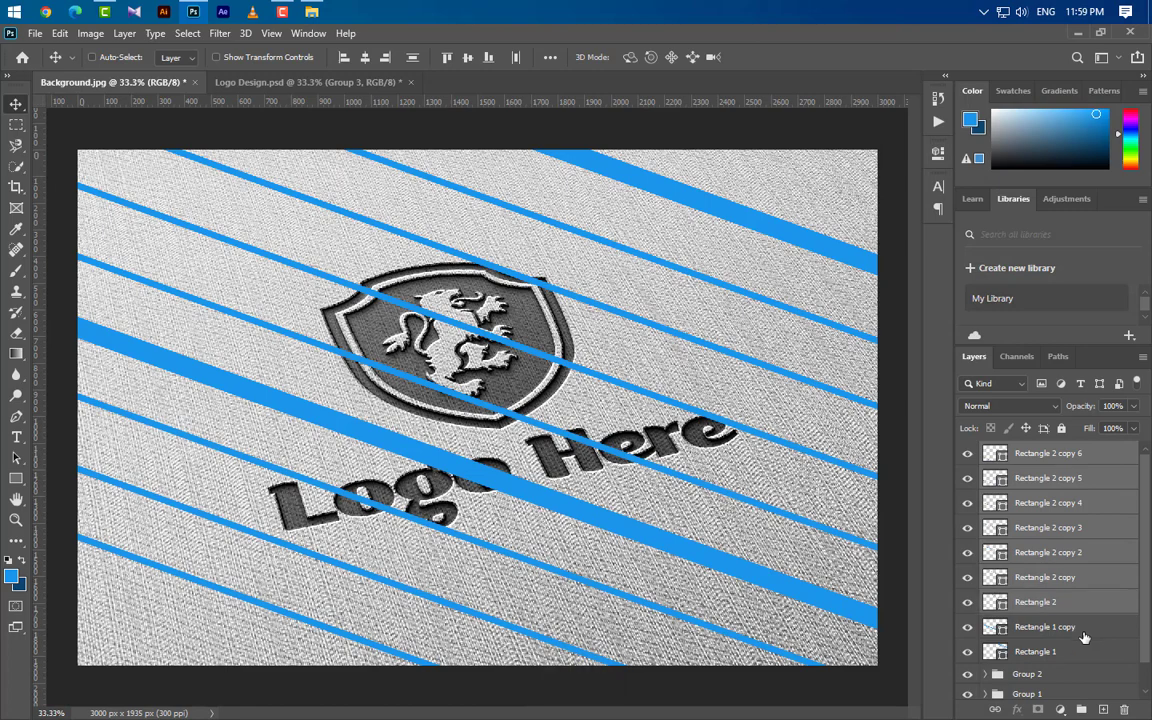
ctrl+click(1084, 627)
ctrl+click(1079, 655)
right_click(1113, 481)
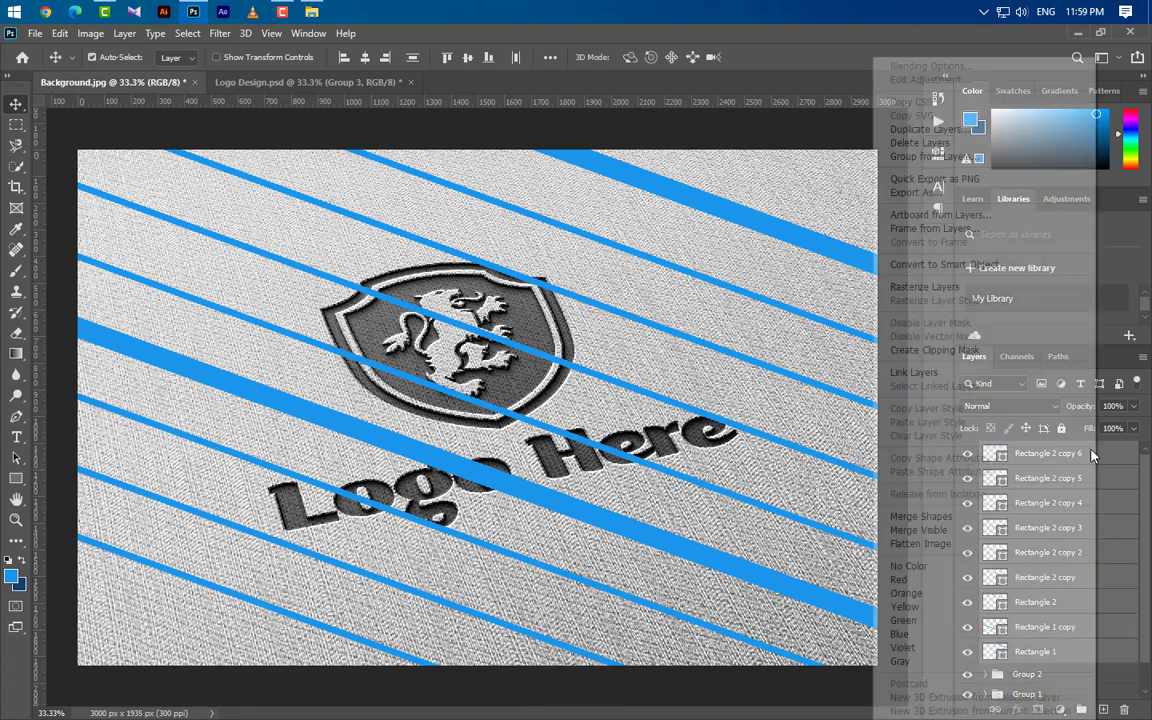
click(900, 250)
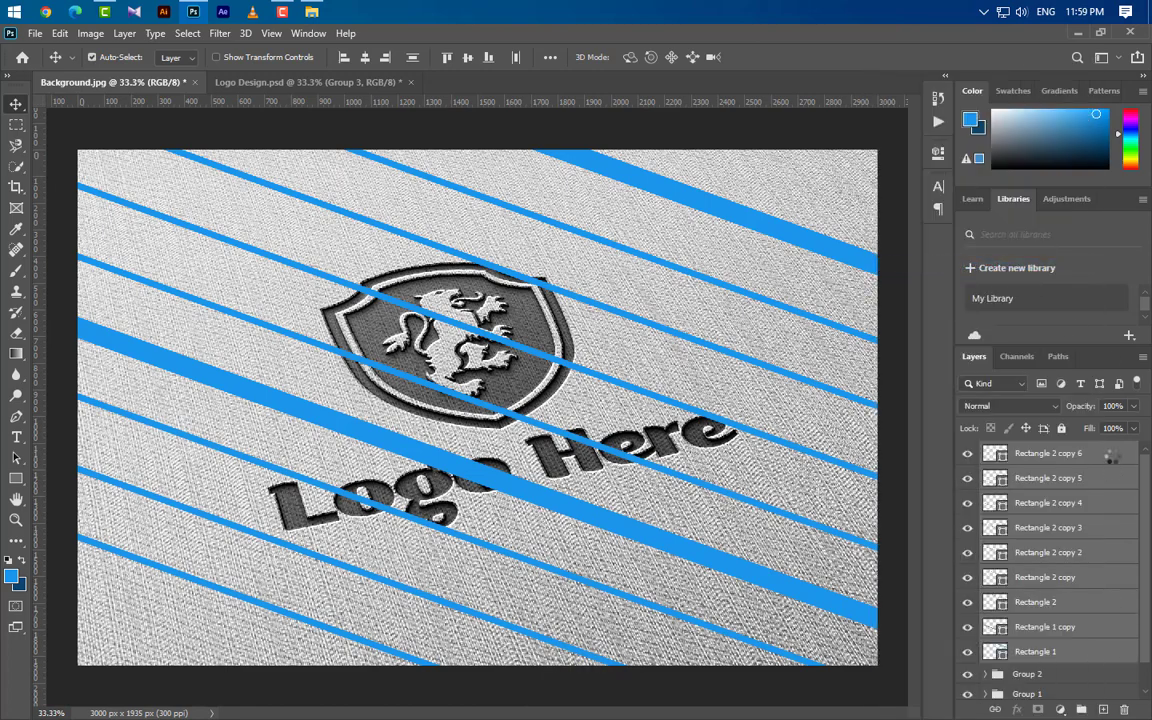
Give the strips smart object a black (000000) Color Overlay in Normal blend mode at 100% opacity.
double_click(1113, 460)
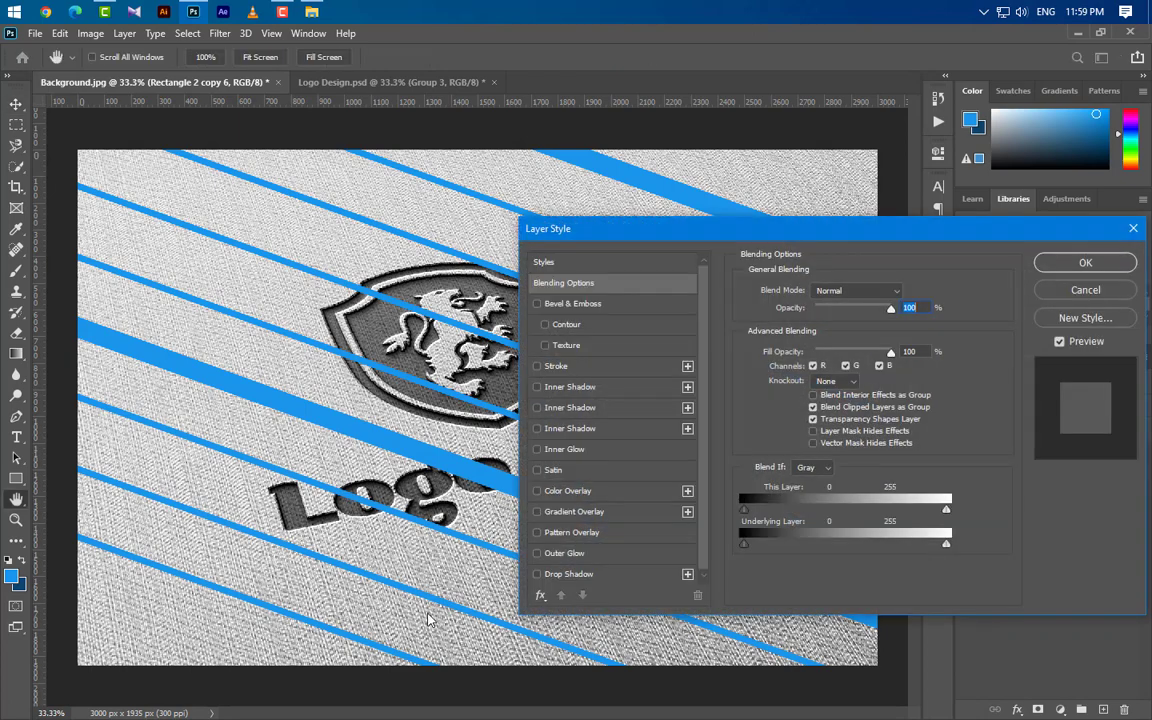
click(568, 490)
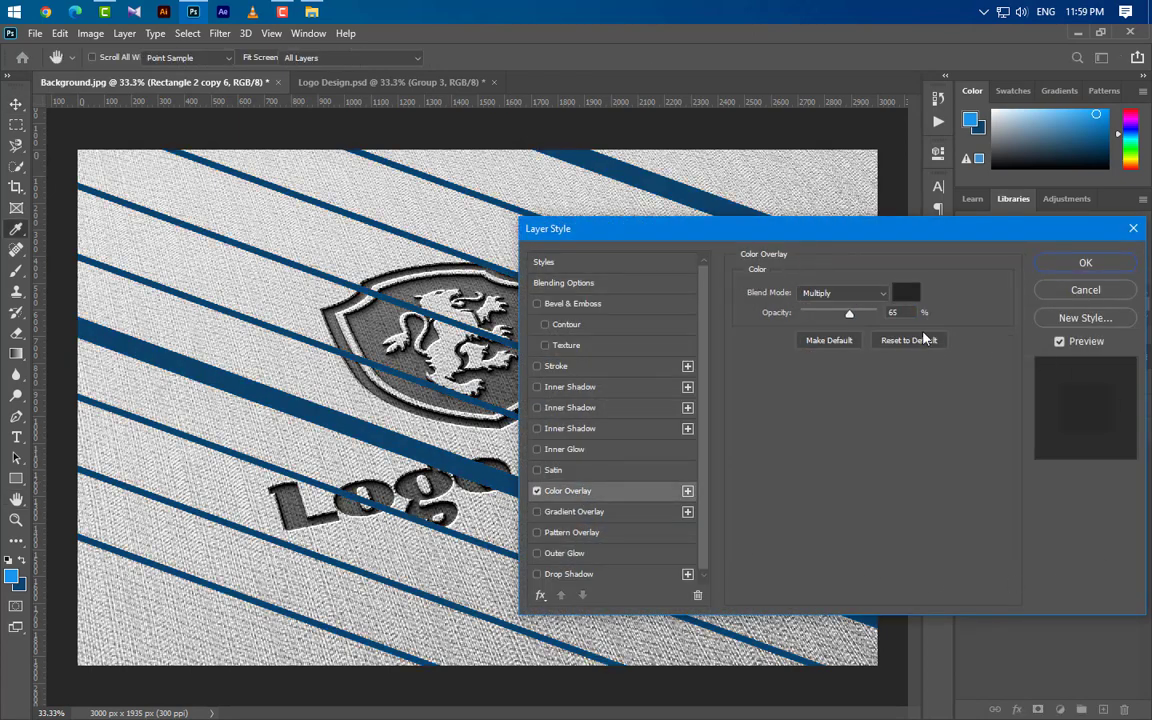
click(905, 292)
text(000000)
click(1091, 435)
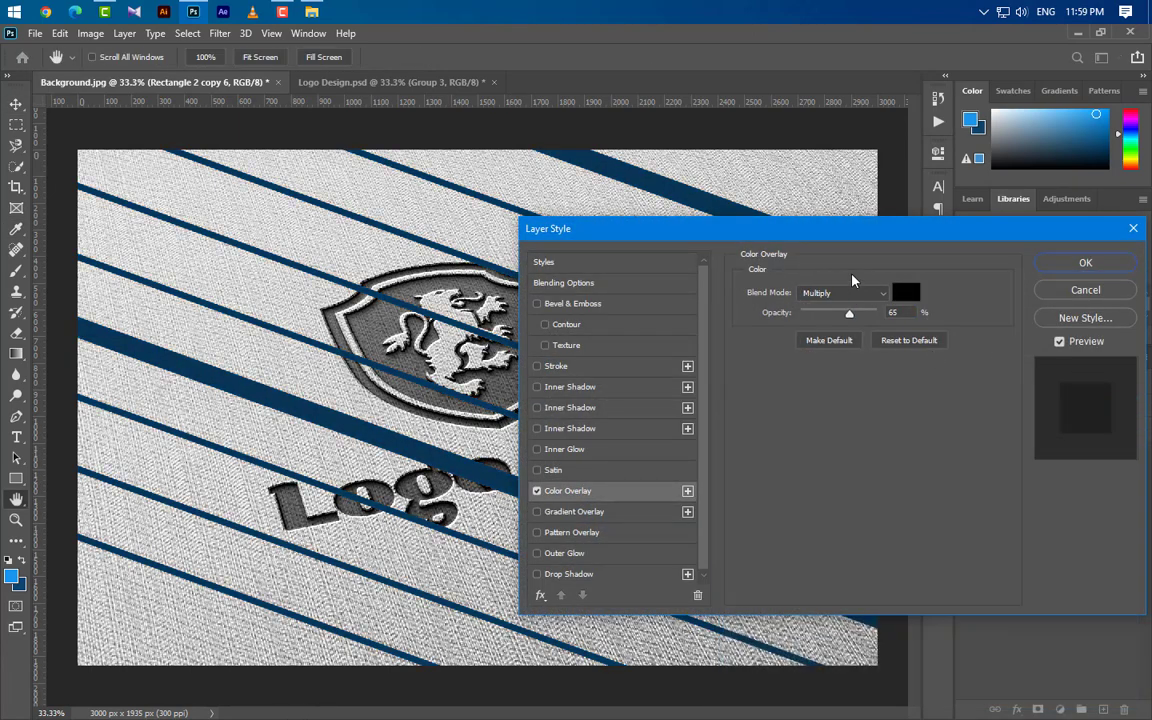
click(852, 292)
click(848, 321)
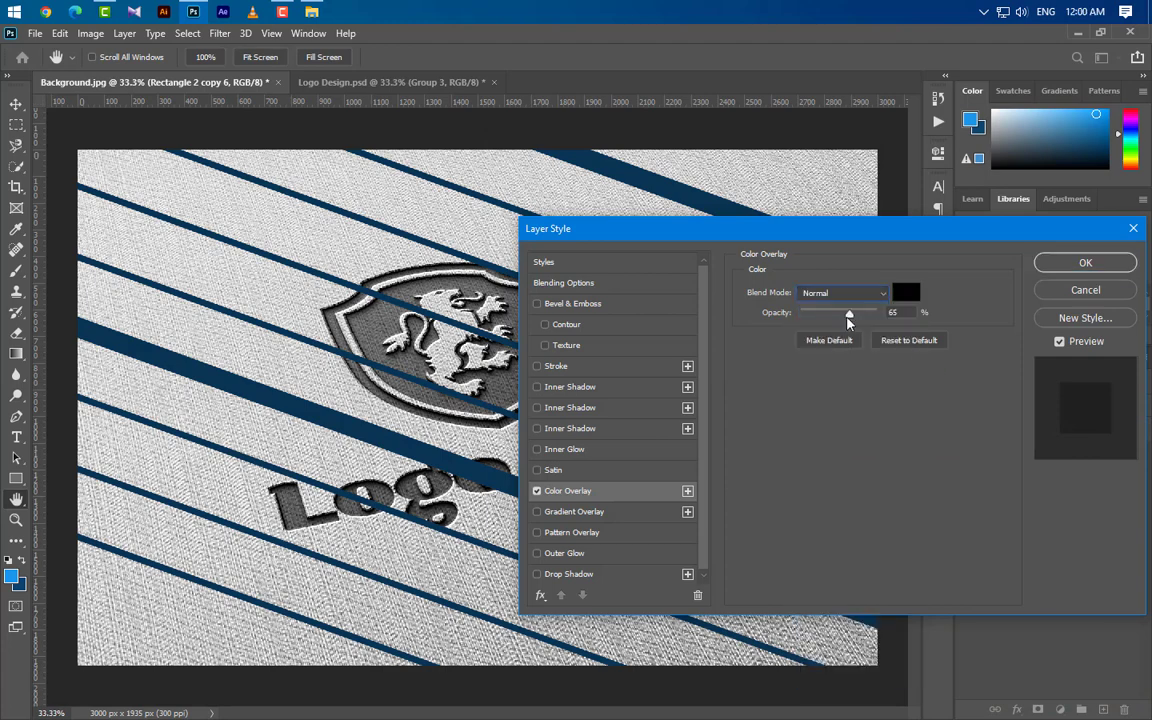
drag(850, 313, 1128, 325)
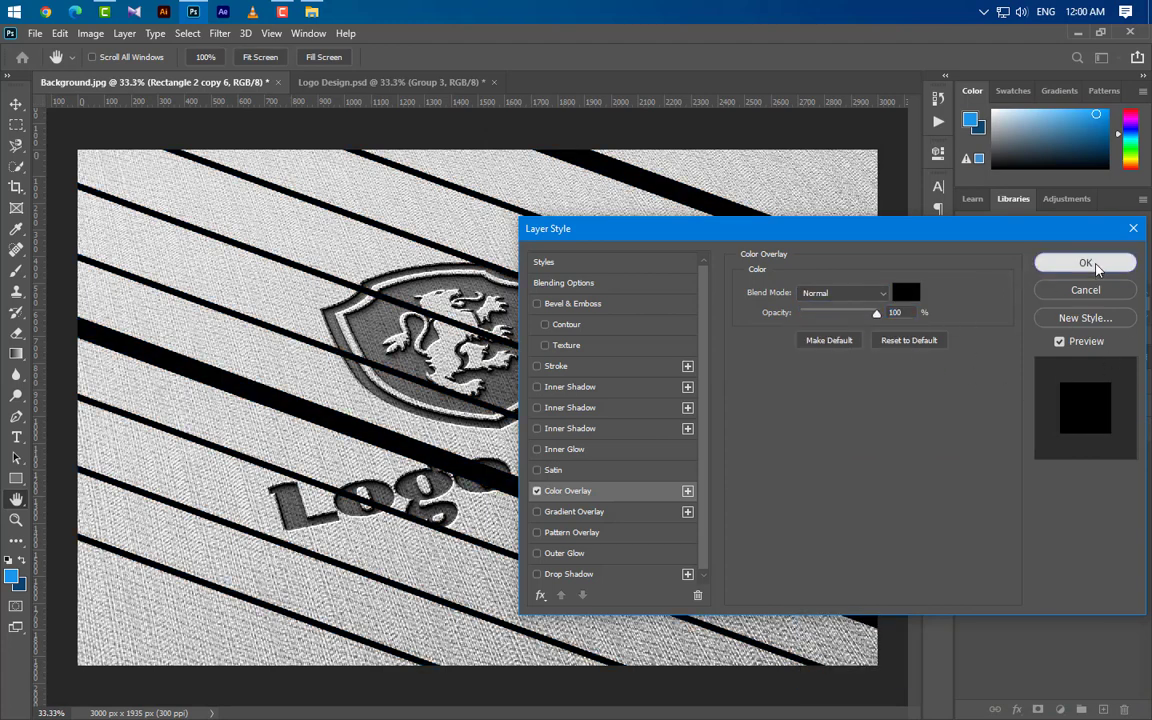
click(1090, 264)
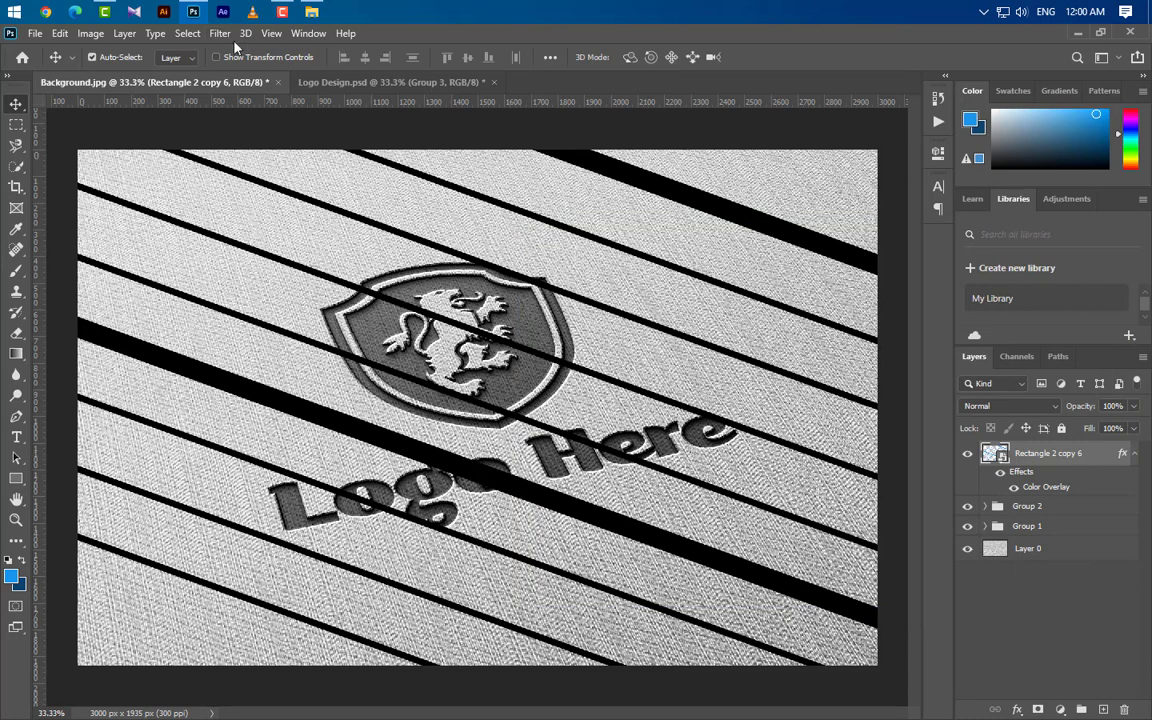
Apply a Gaussian Blur with a 40 px radius to the black strips and set their layer opacity to 37%.
click(221, 33)
mouse_move(311, 214)
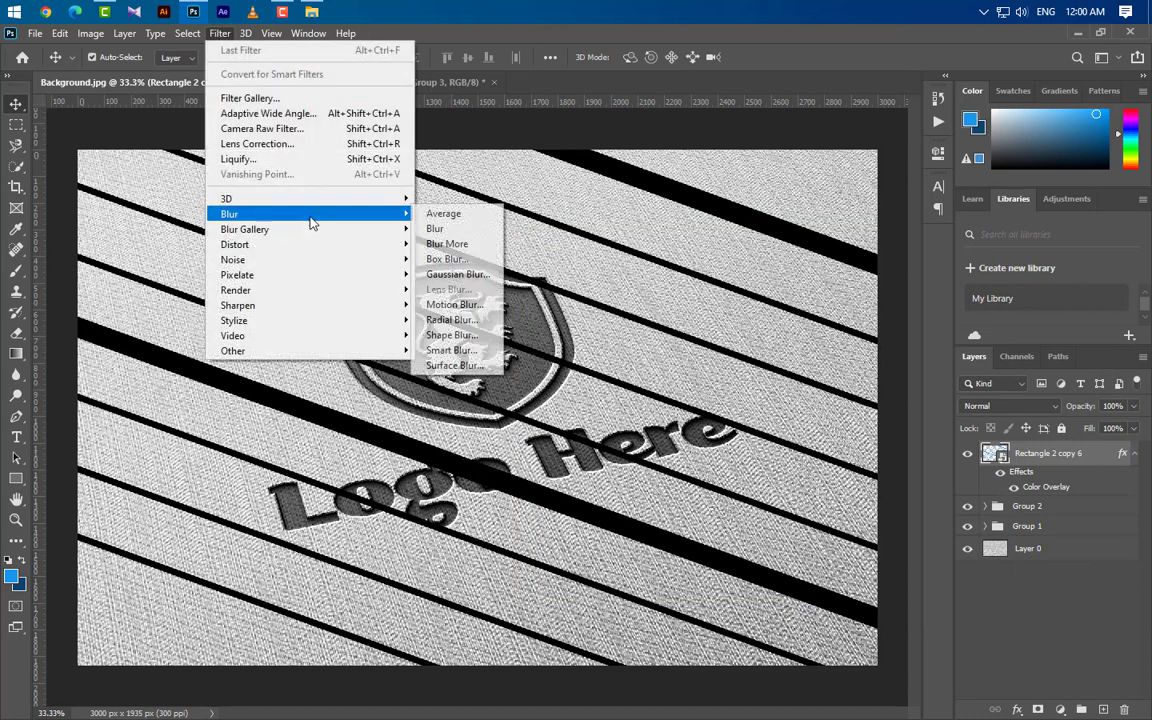
click(458, 274)
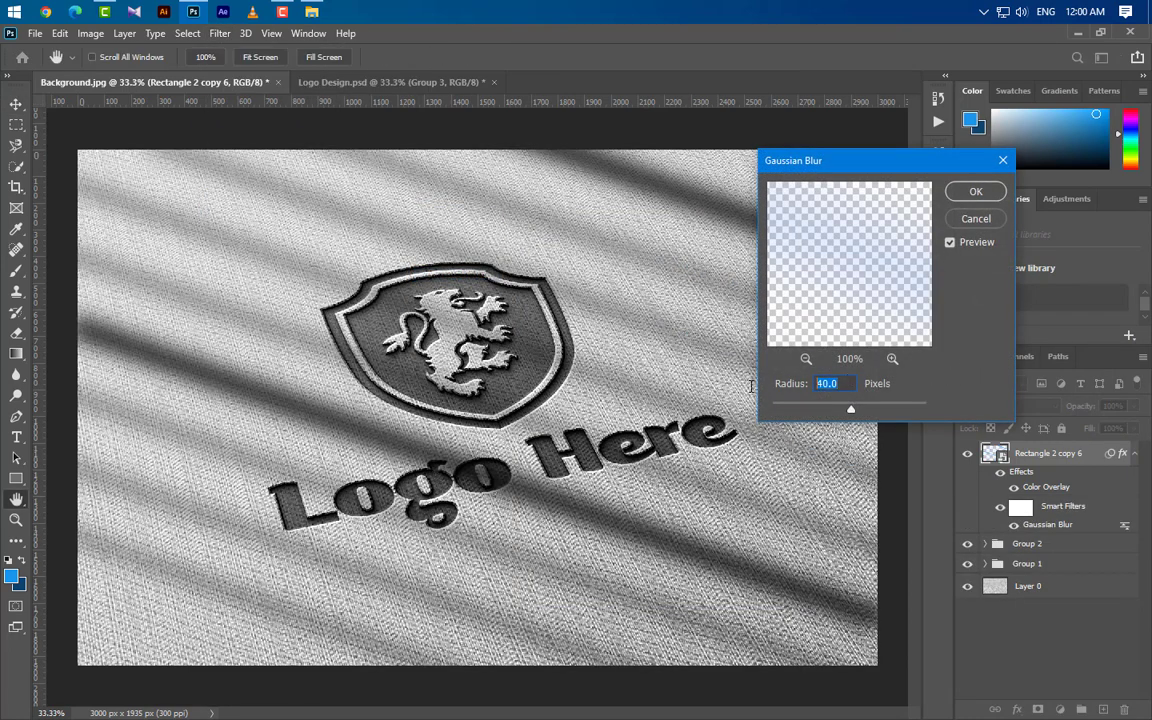
click(962, 190)
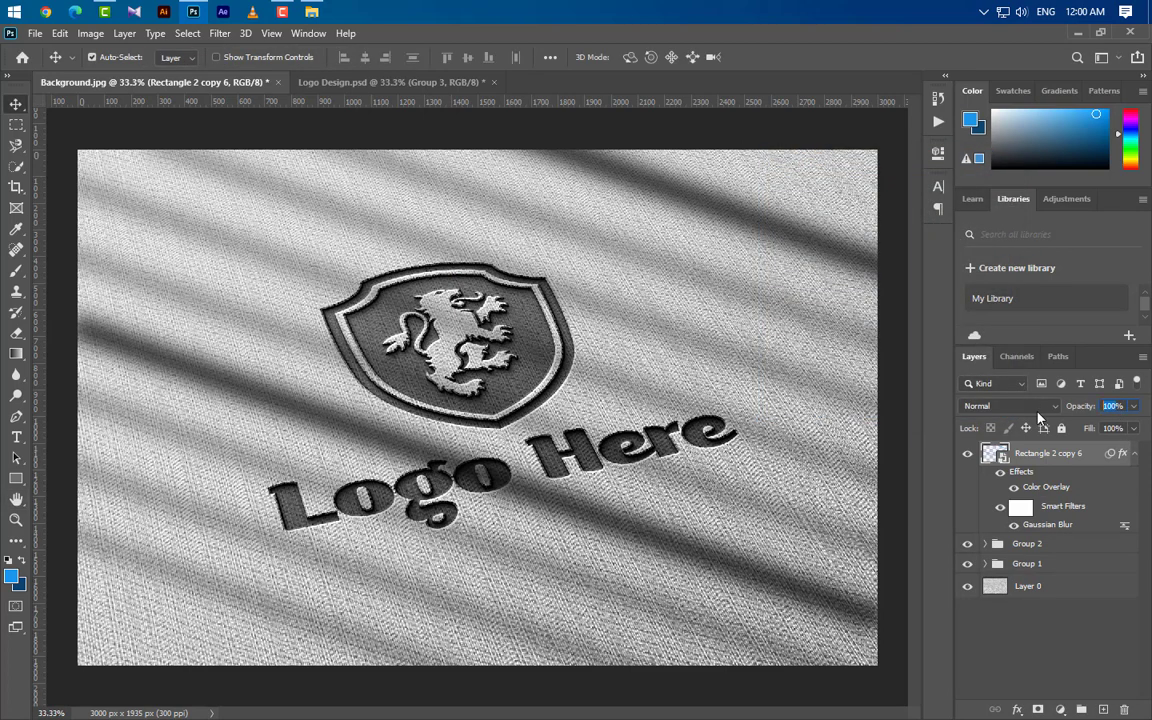
text(37)
key(Return)
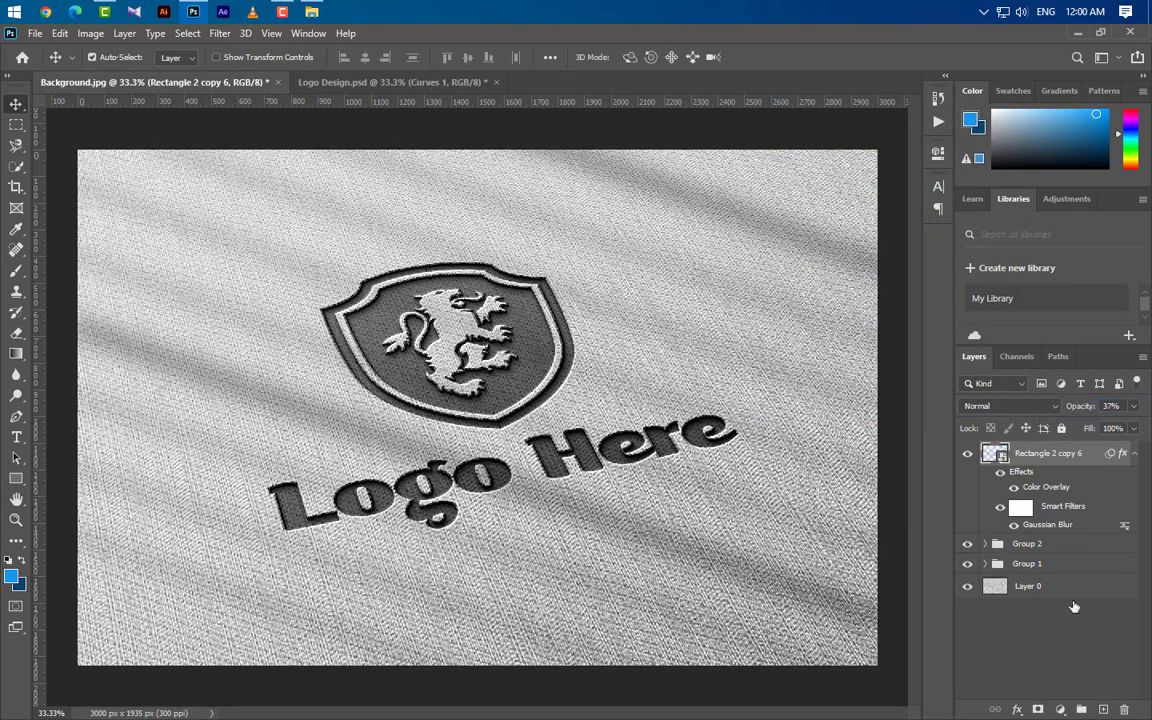
Add a Curves adjustment layer above the strips and move the RGB curve's black point slightly inward.
click(1061, 708)
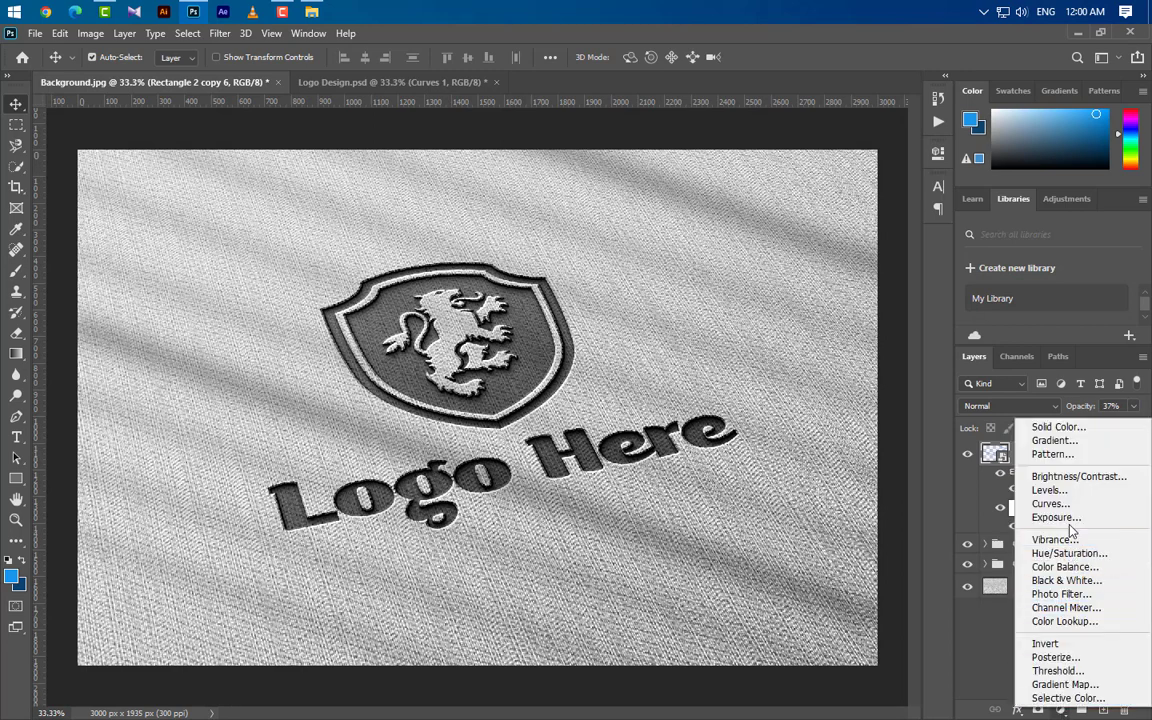
click(1064, 504)
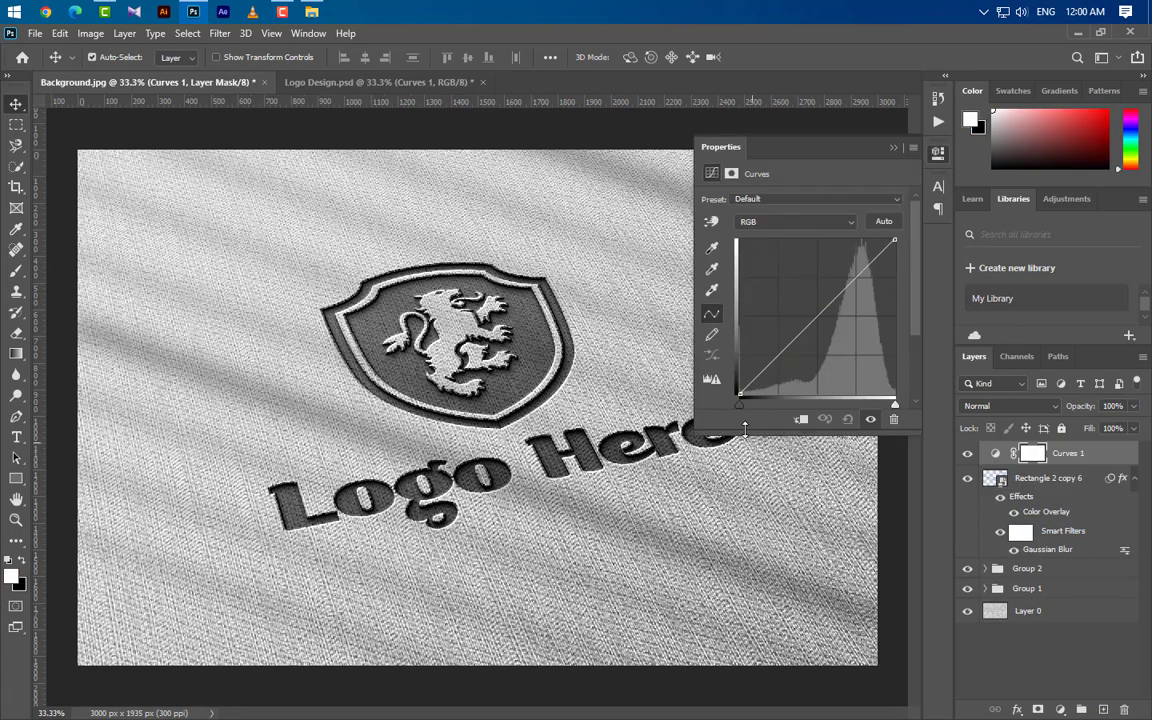
drag(741, 407, 747, 407)
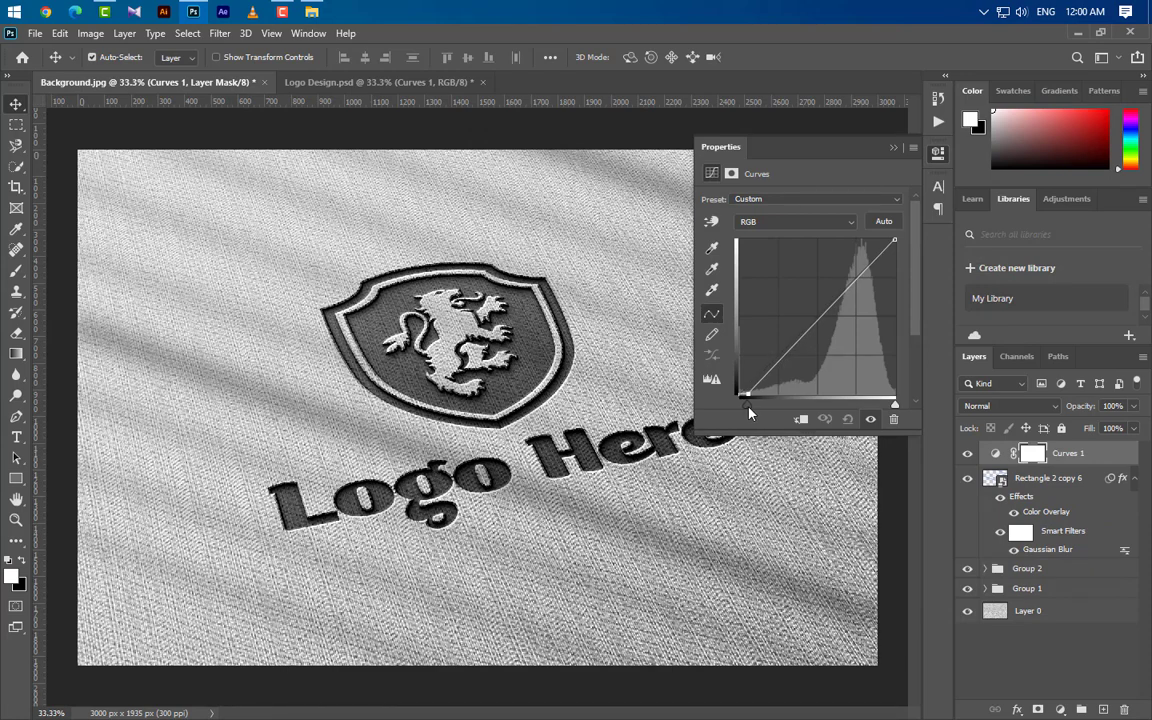
Move the black input point slightly inward on the Red and Green channels of the Curves adjustment.
click(818, 223)
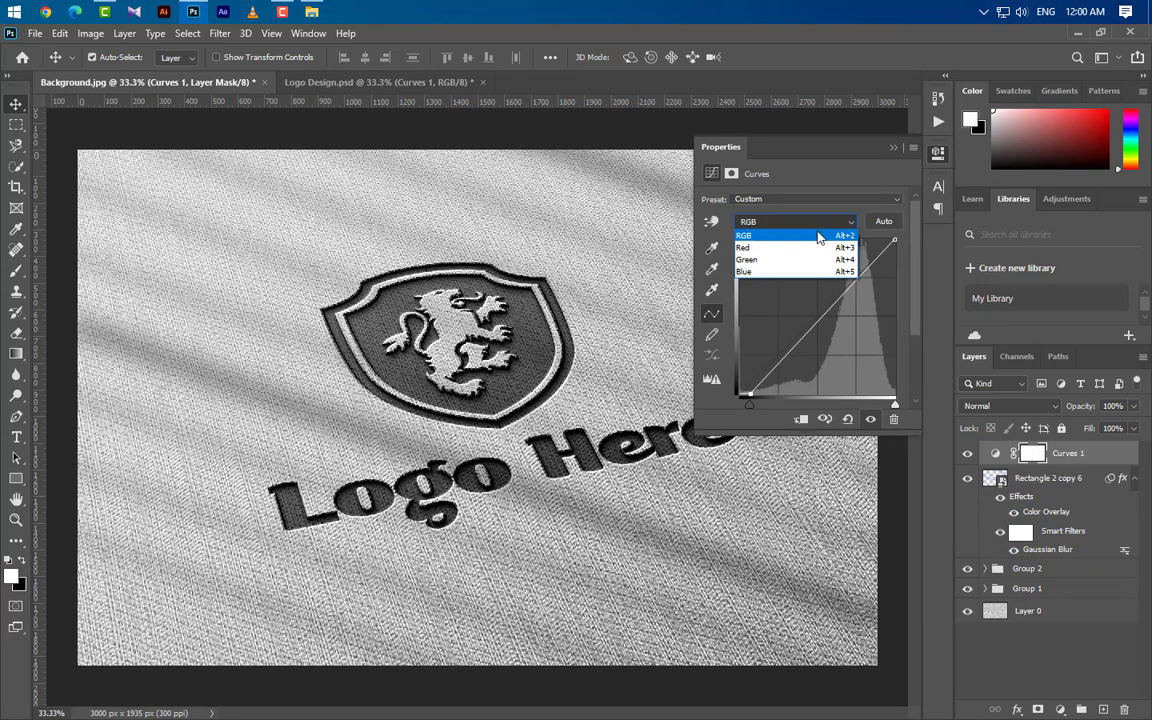
click(818, 242)
drag(740, 407, 743, 406)
click(818, 222)
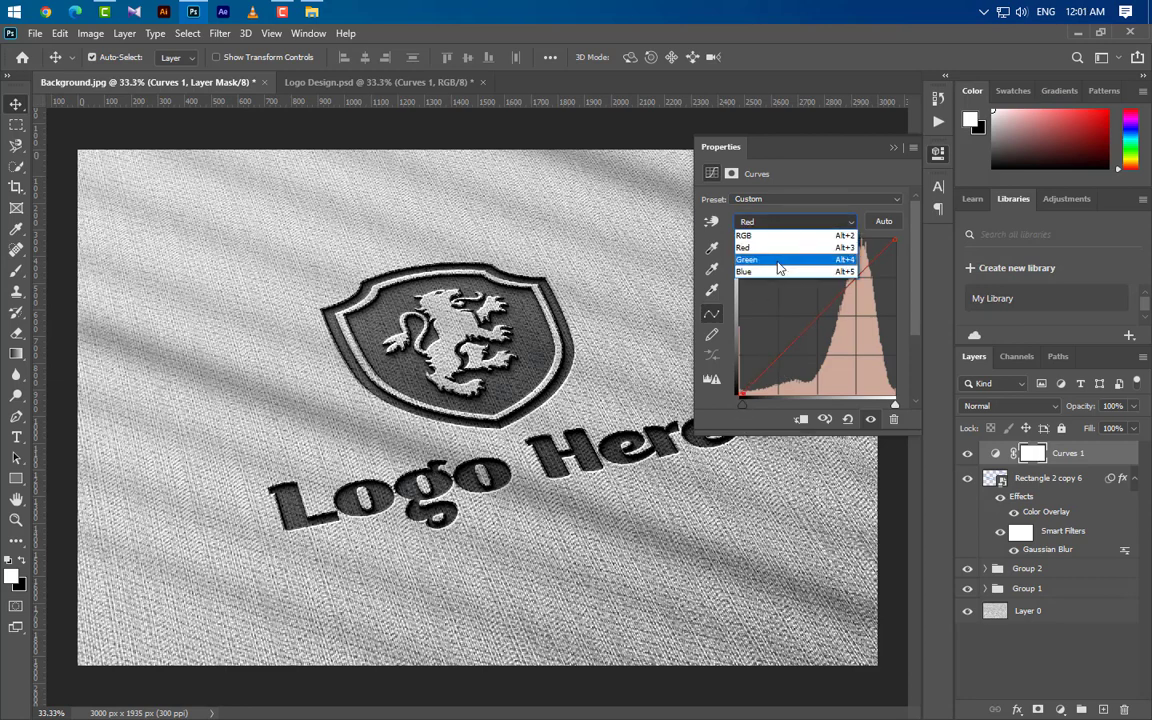
click(790, 239)
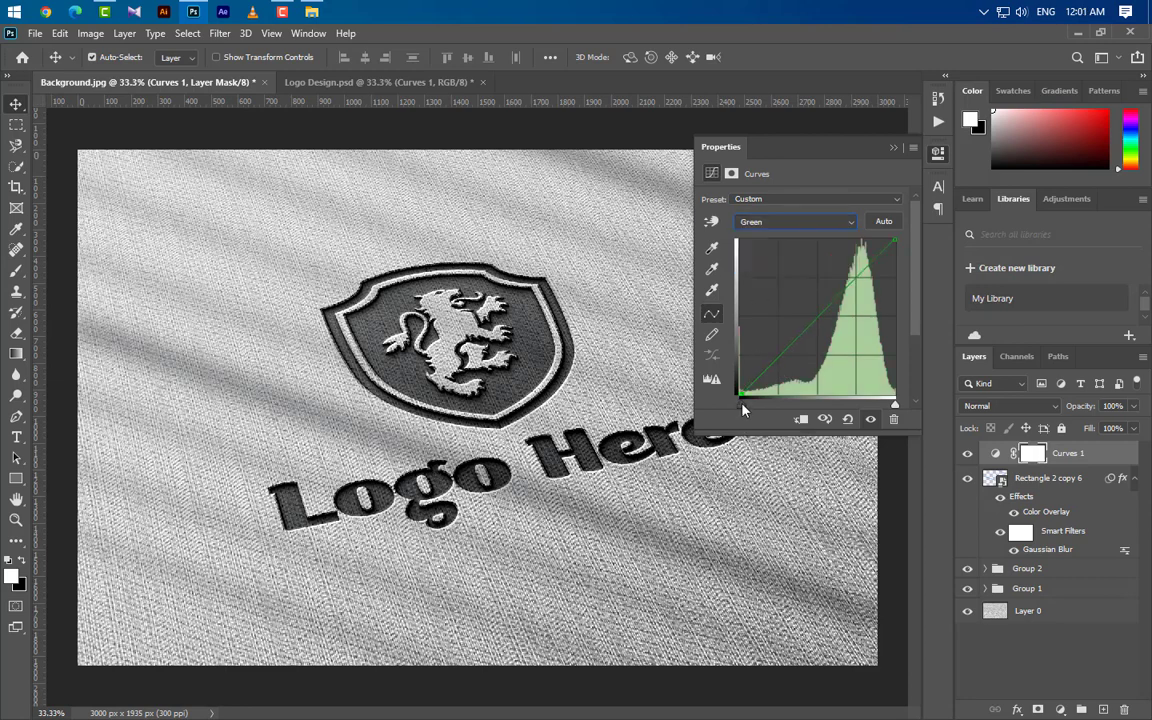
Move both the black and white input points of the Blue channel slightly inward in the Curves adjustment.
click(792, 222)
click(785, 272)
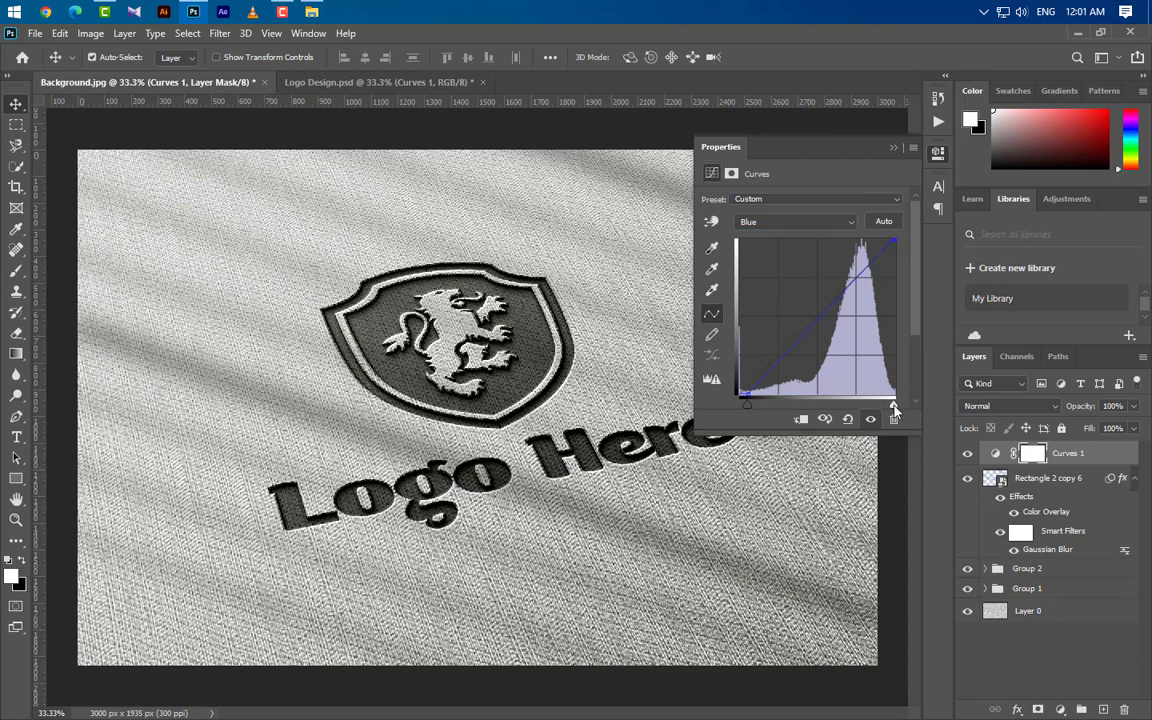
drag(894, 407, 888, 409)
click(894, 149)
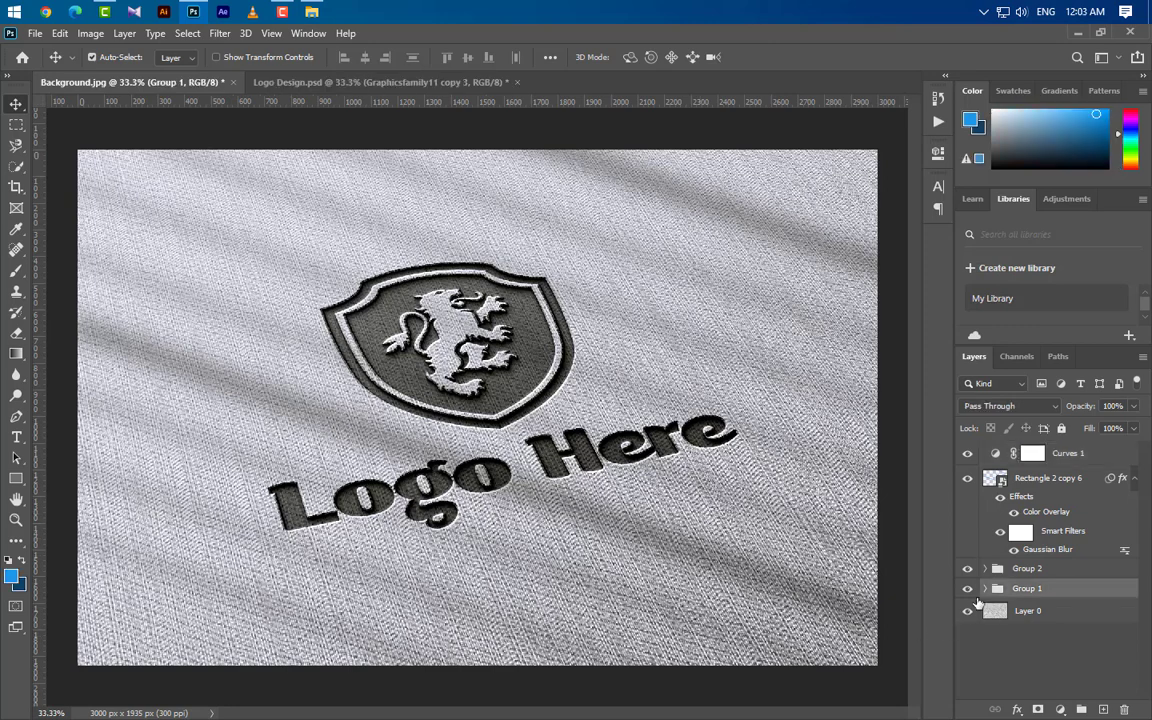
Duplicate Group 1's Graphicsfamily copy 3 layer above Curves 1, with 0% opacity and no layer effects on the copy.
click(985, 588)
click(1005, 611)
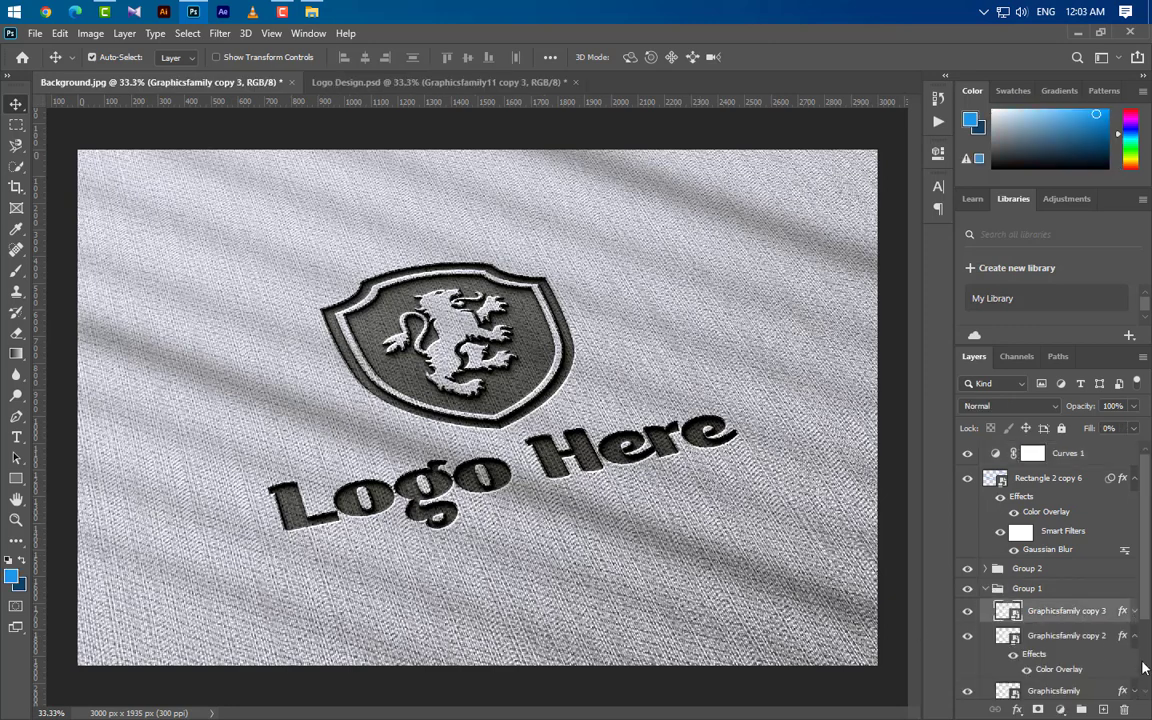
drag(1100, 612, 1080, 449)
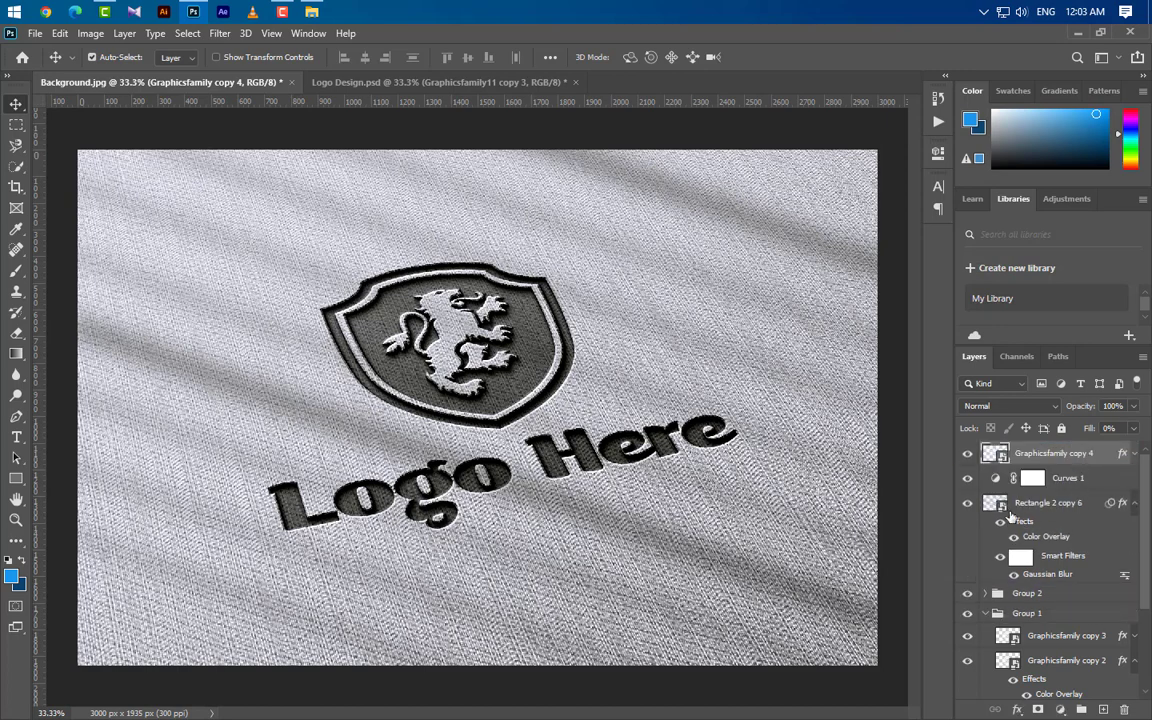
click(1133, 406)
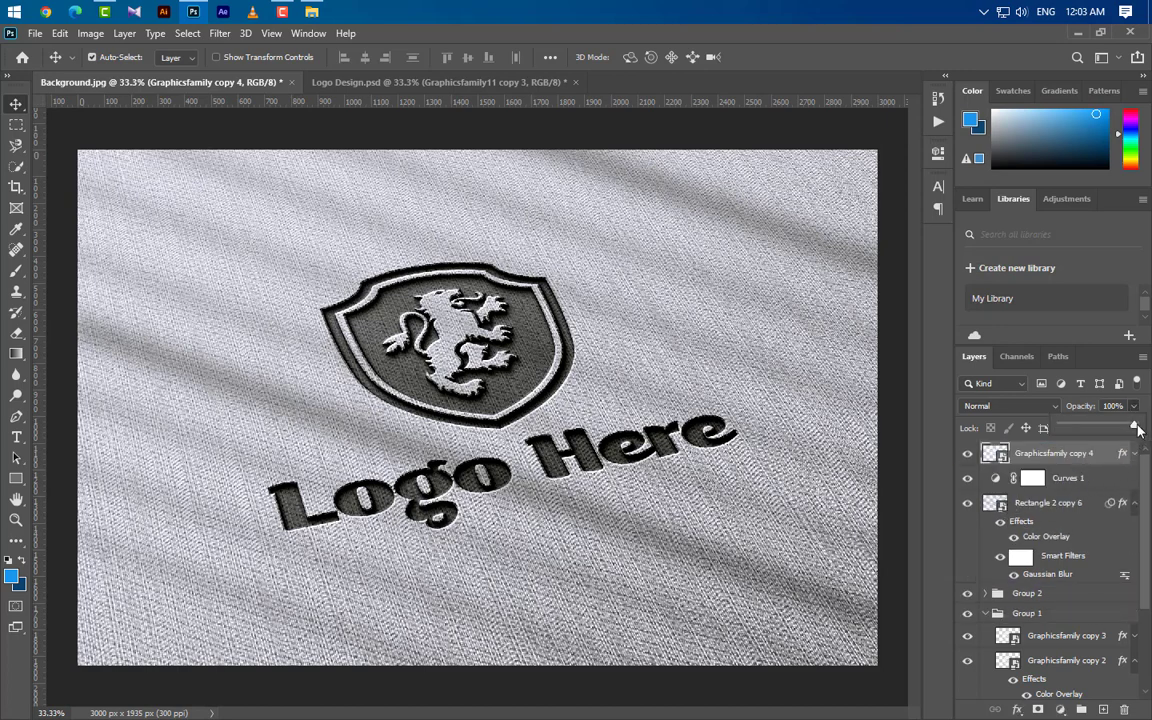
drag(1137, 429, 918, 450)
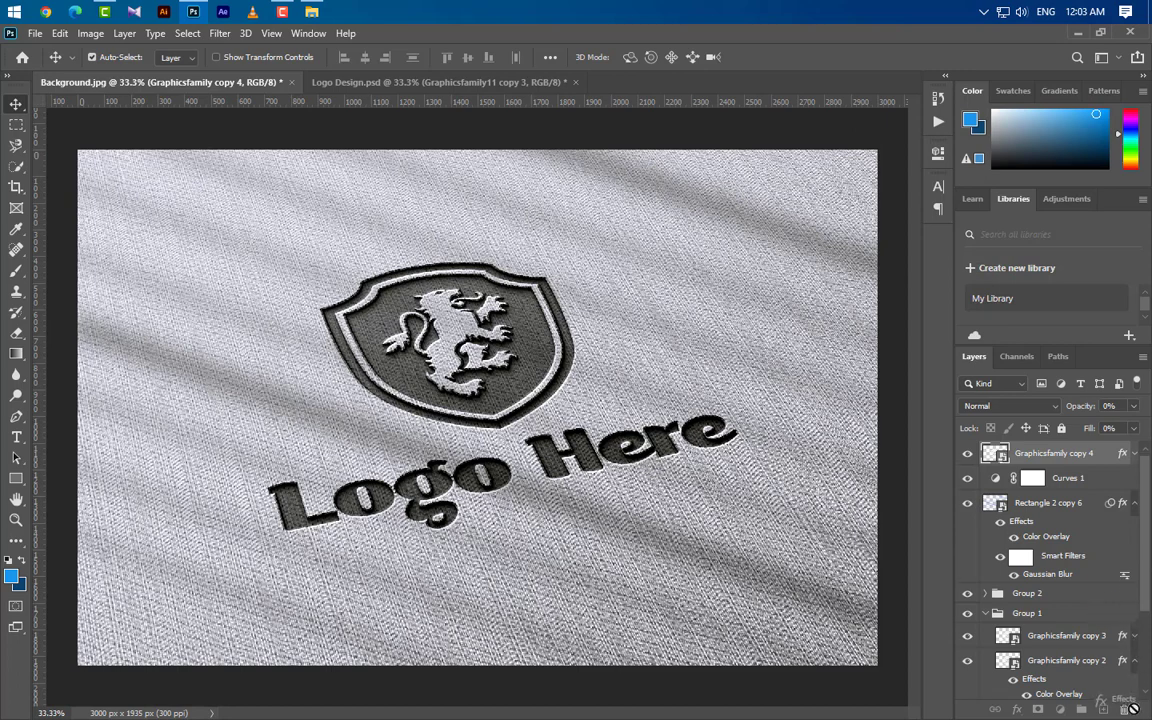
Rename the duplicated logo layer at the top of the stack as Your Logo Here.
double_click(1041, 451)
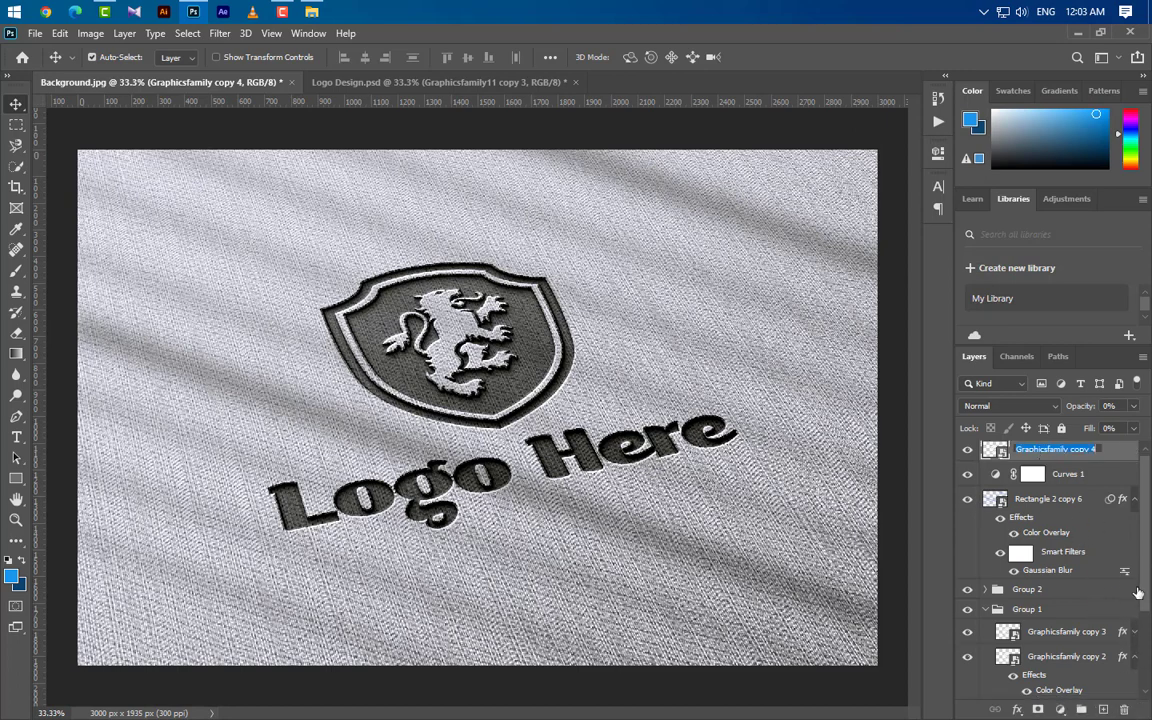
text(Your Logo Here)
key(Return)
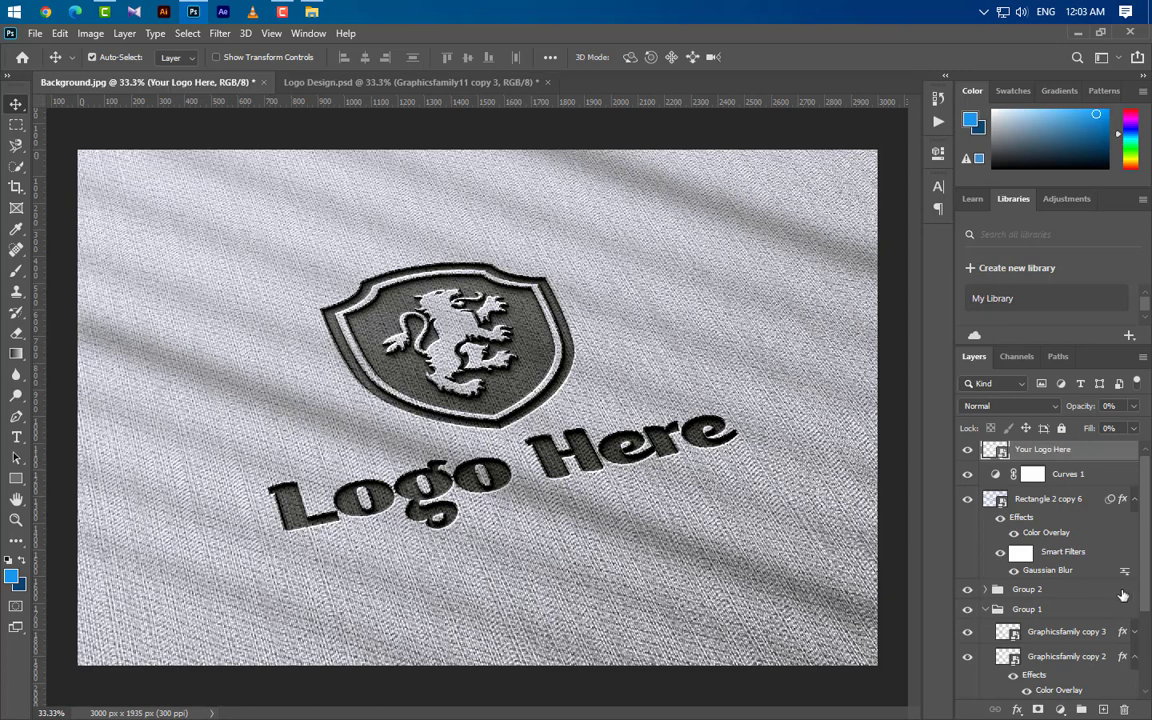
Open the Your Logo Here smart object's contents, bring in the Logo PNG layer from Logo Design.psd and scale it to 20.85% to fit the canvas.
double_click(1003, 453)
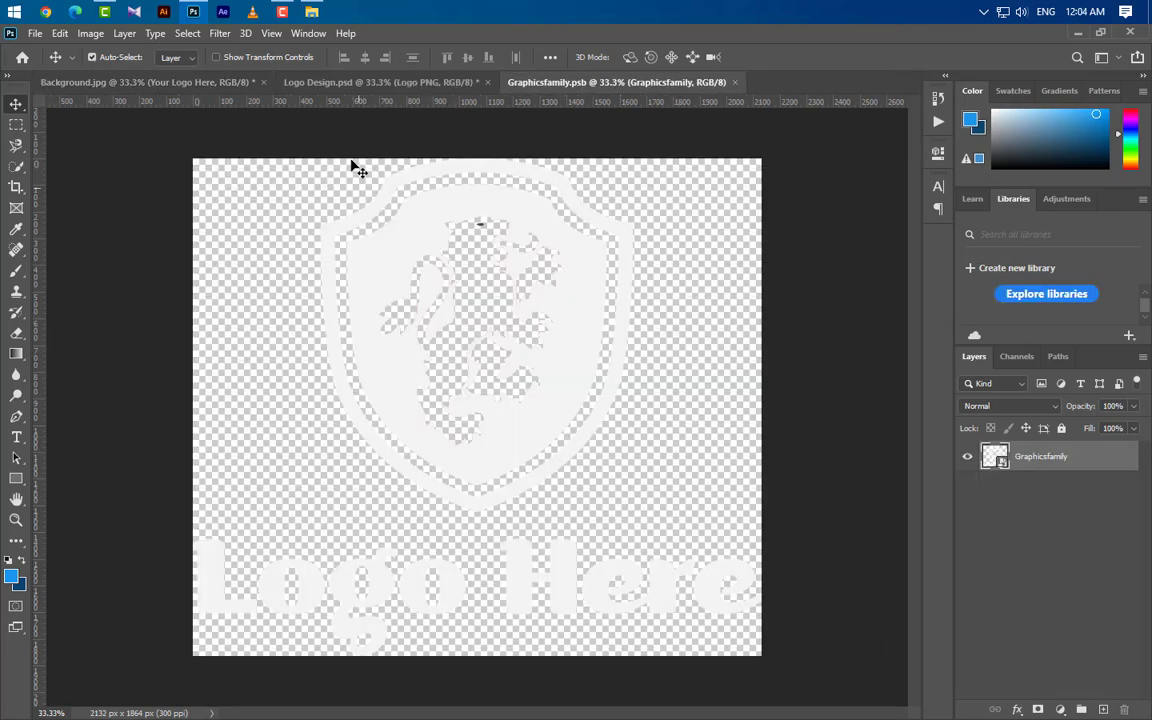
click(302, 81)
drag(660, 387, 506, 453)
key(ctrl+t)
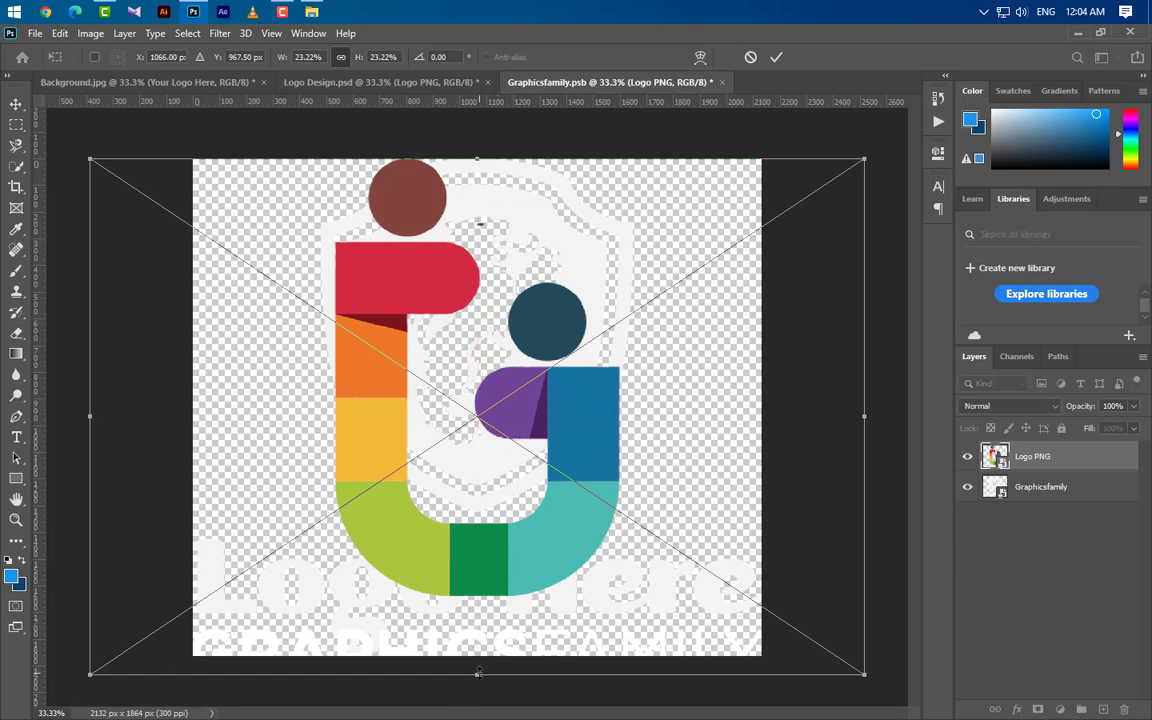
drag(478, 673, 483, 621)
click(776, 57)
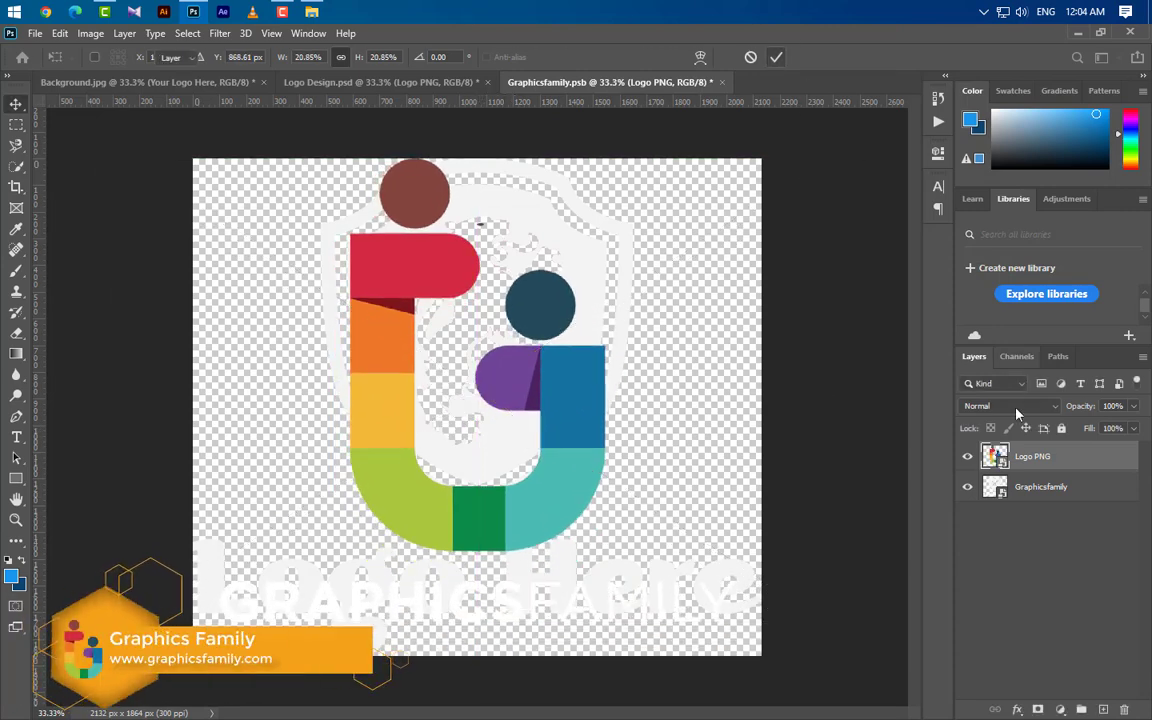
Hide the old Graphicsfamily layer, close the smart object with its changes saved and return to the Background.jpg mockup.
click(967, 487)
click(722, 82)
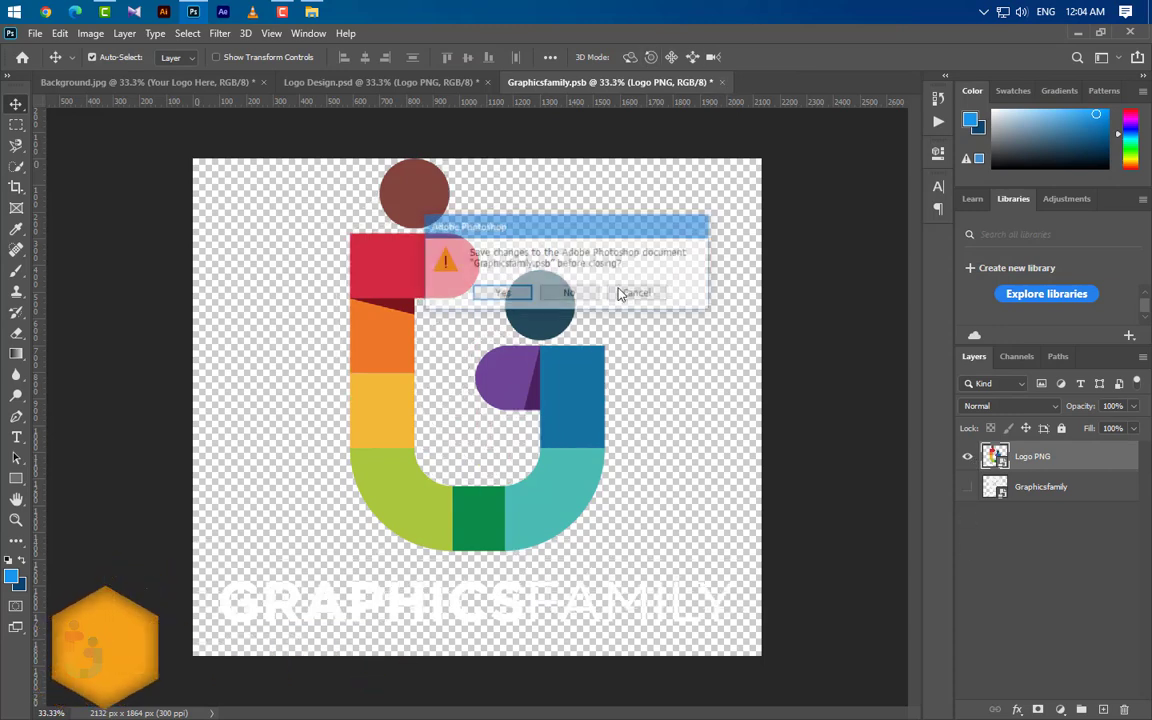
click(506, 293)
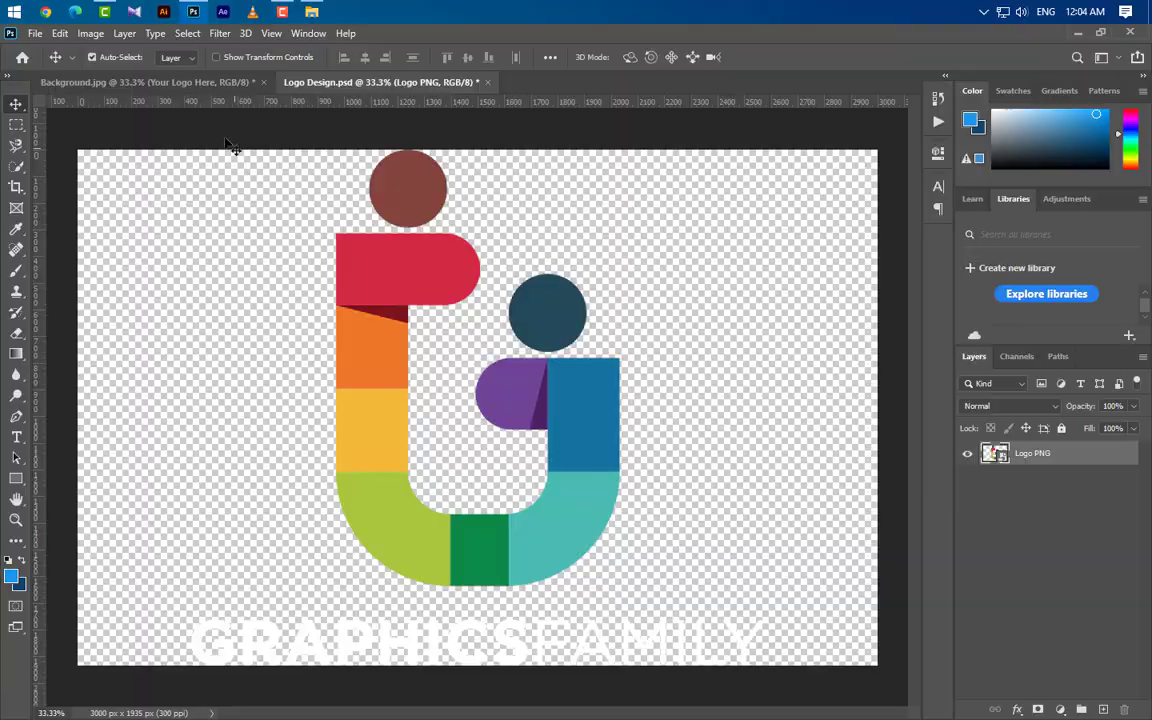
click(161, 81)
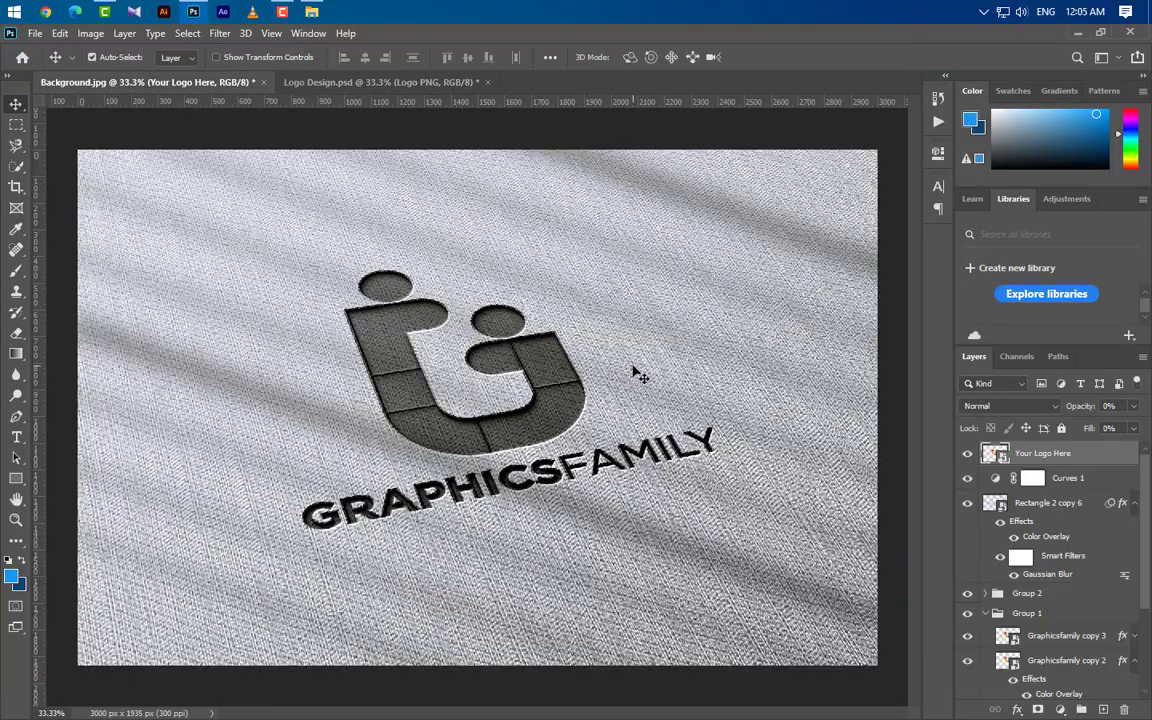